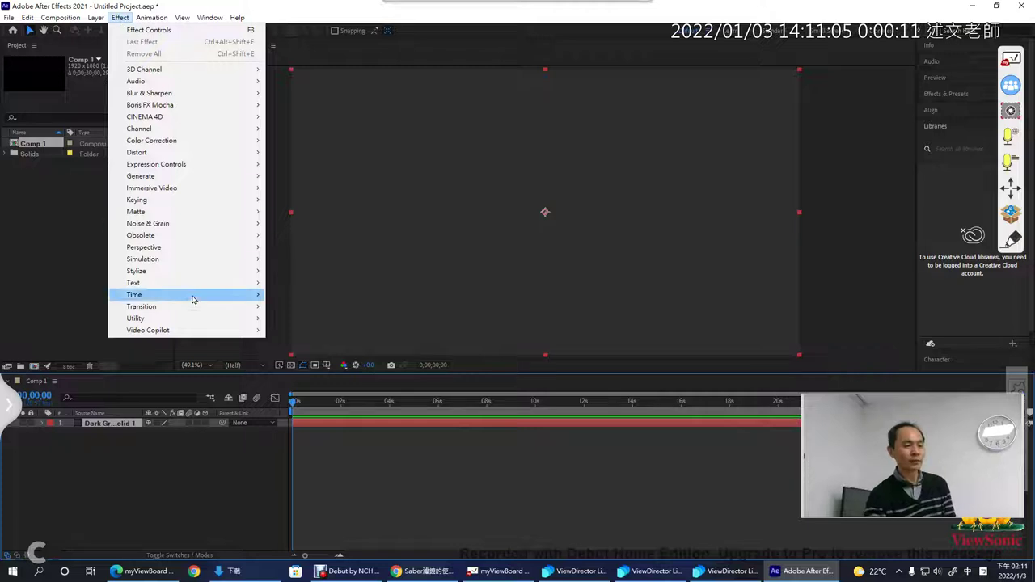
# - Apply the Saber effect to the dark gray solid and tilt the beam with Core Start about 756, 785 and Core End about 1162, 225
pyautogui.moveTo(202, 330)
pyautogui.click(306, 333)
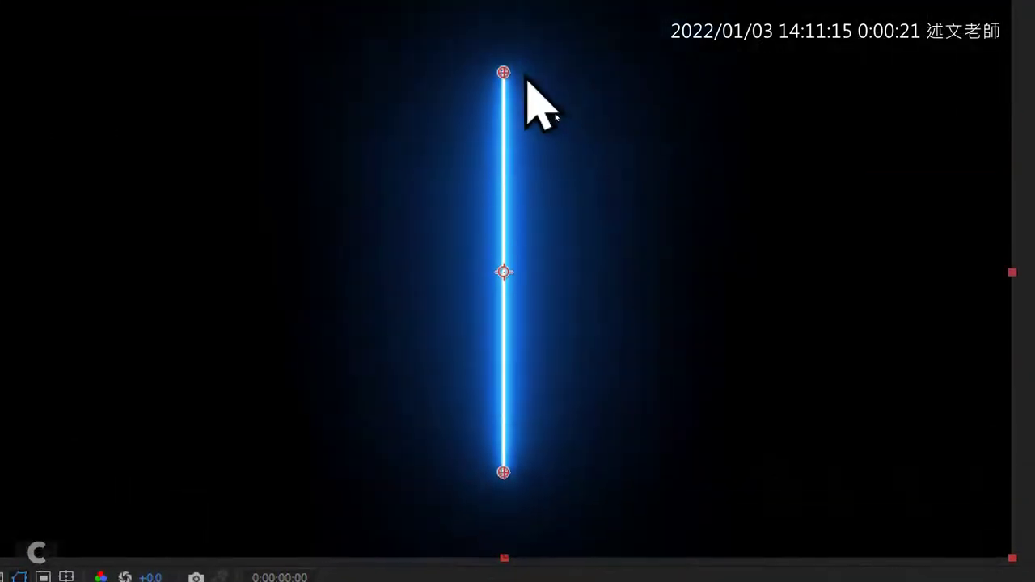
pyautogui.click(610, 108)
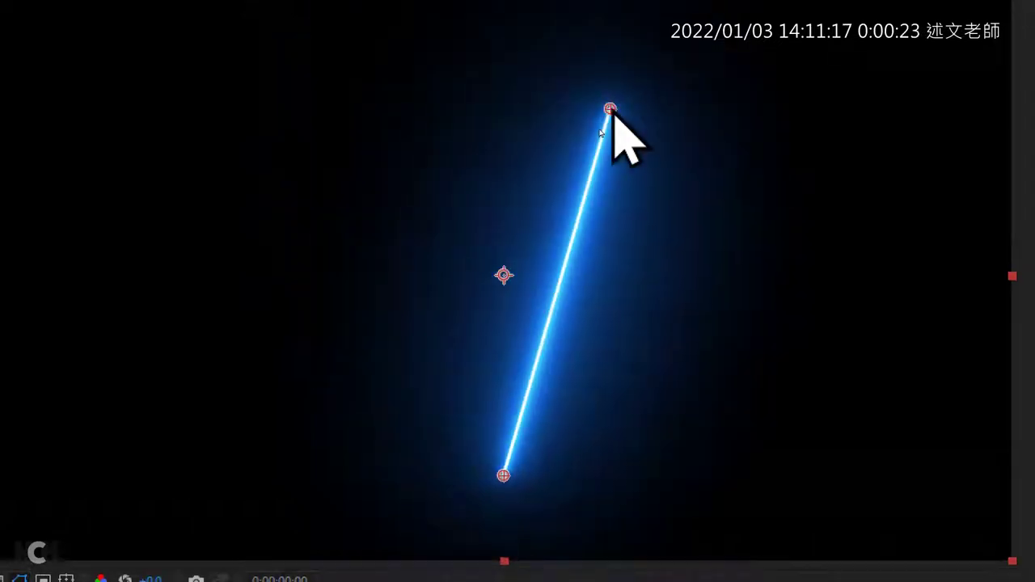
pyautogui.moveTo(503, 475); pyautogui.dragTo(396, 406)
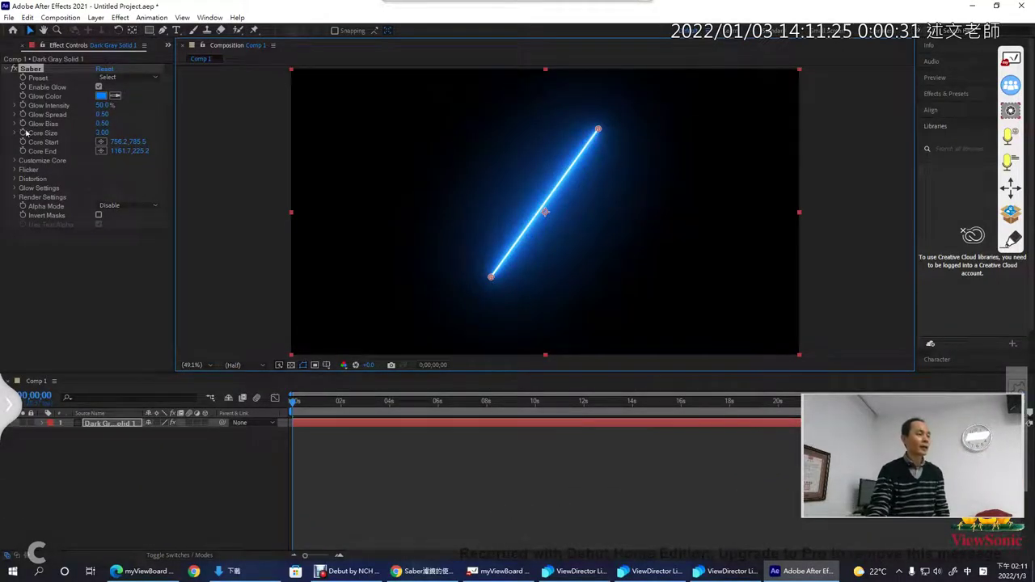
# - Expand the solid layer's Saber effect properties in the timeline
pyautogui.click(42, 422)
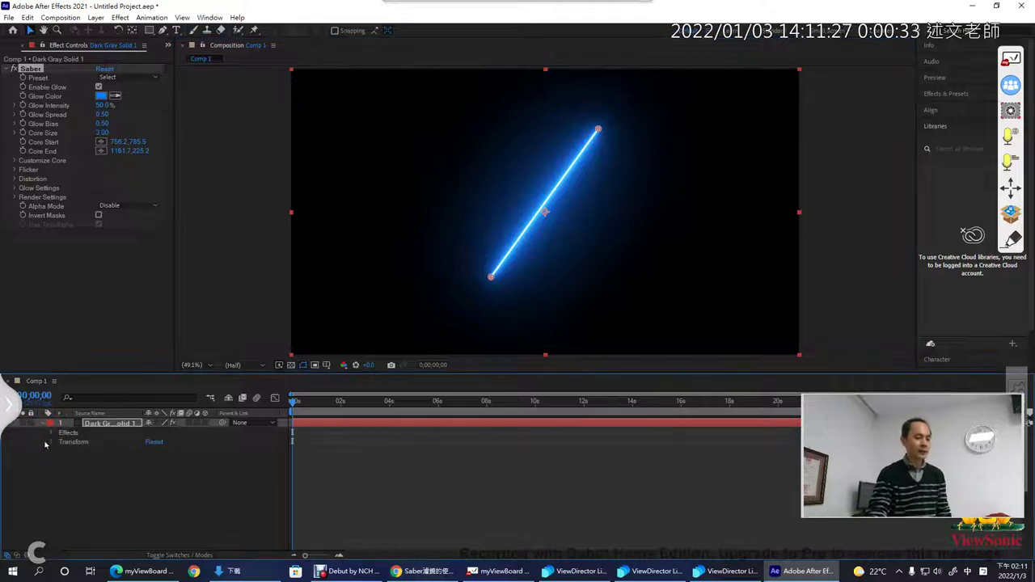
pyautogui.click(49, 443)
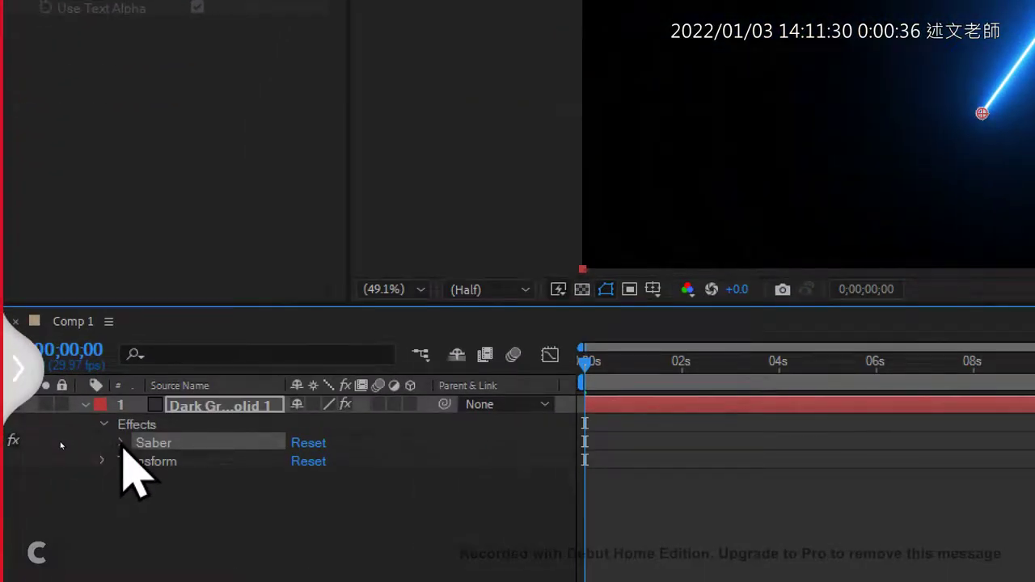
pyautogui.click(60, 442)
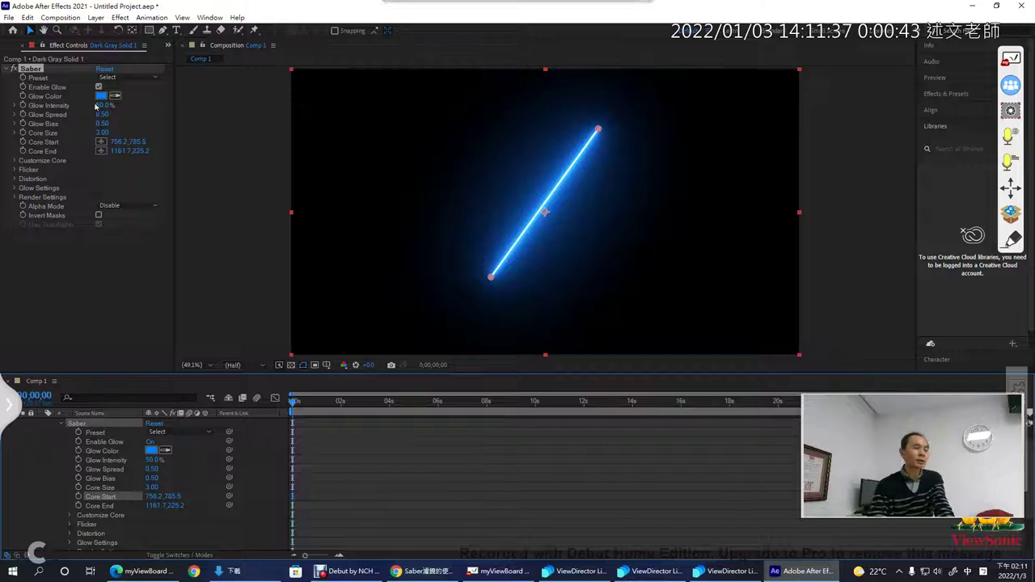
# - Set the Saber glow color to pink FF007E
pyautogui.click(101, 95)
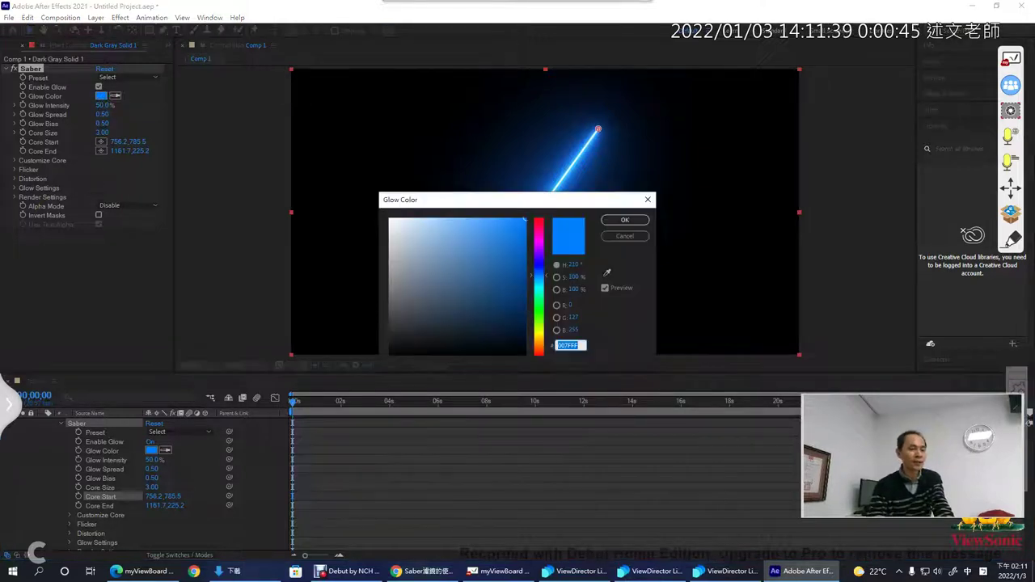
pyautogui.click(539, 232)
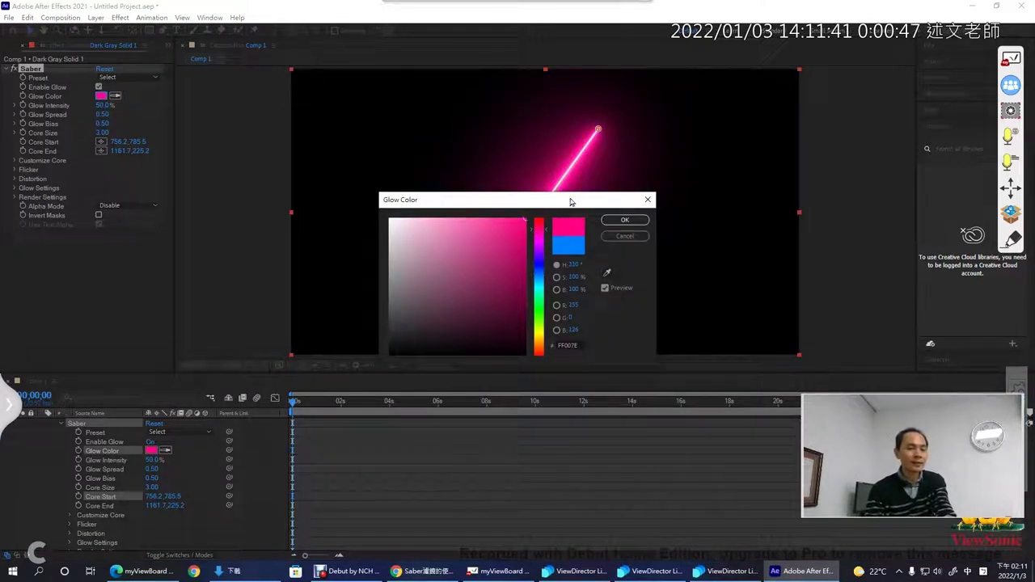
pyautogui.moveTo(570, 202); pyautogui.dragTo(540, 335)
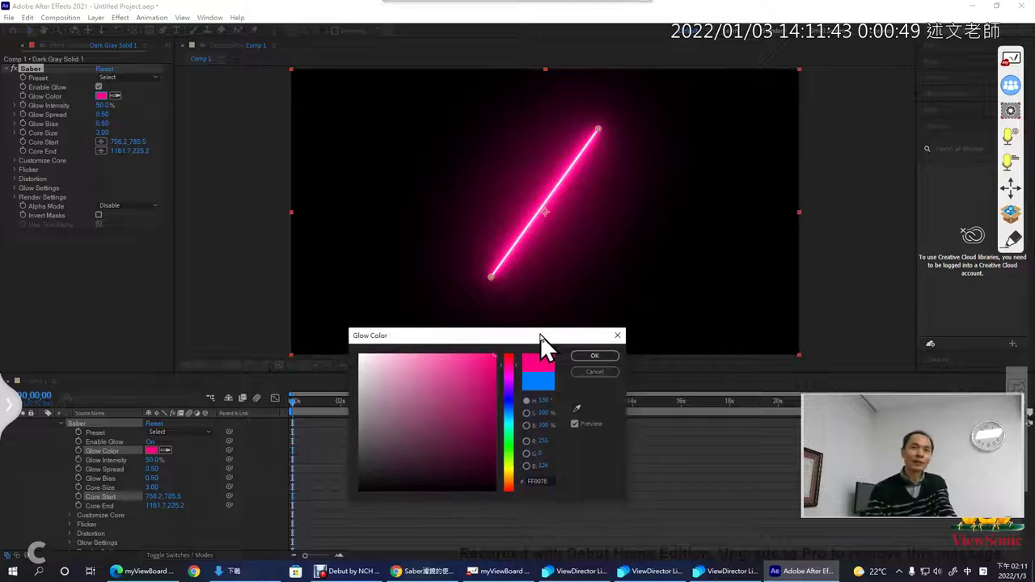
pyautogui.click(589, 356)
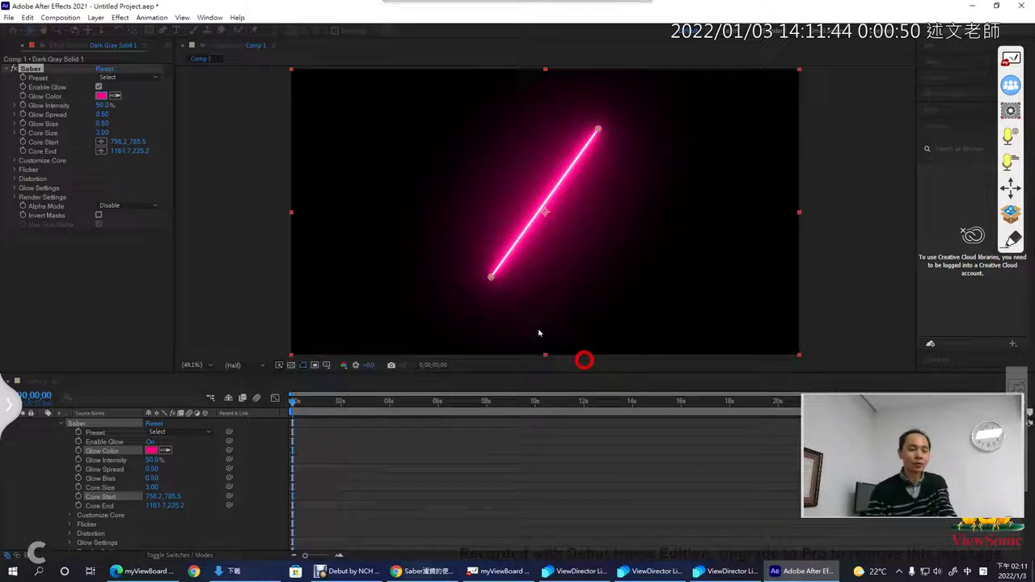
# - Switch to the browser and examine Video Copilot's Saber preset gallery, reached through the demo link in the blog post on the plug-in
pyautogui.click(132, 78)
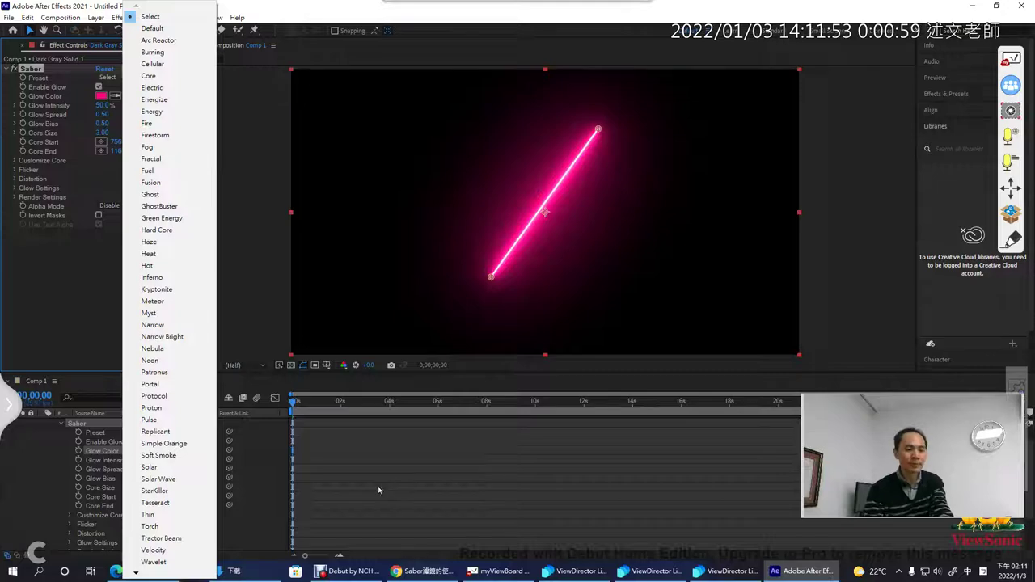
pyautogui.click(412, 567)
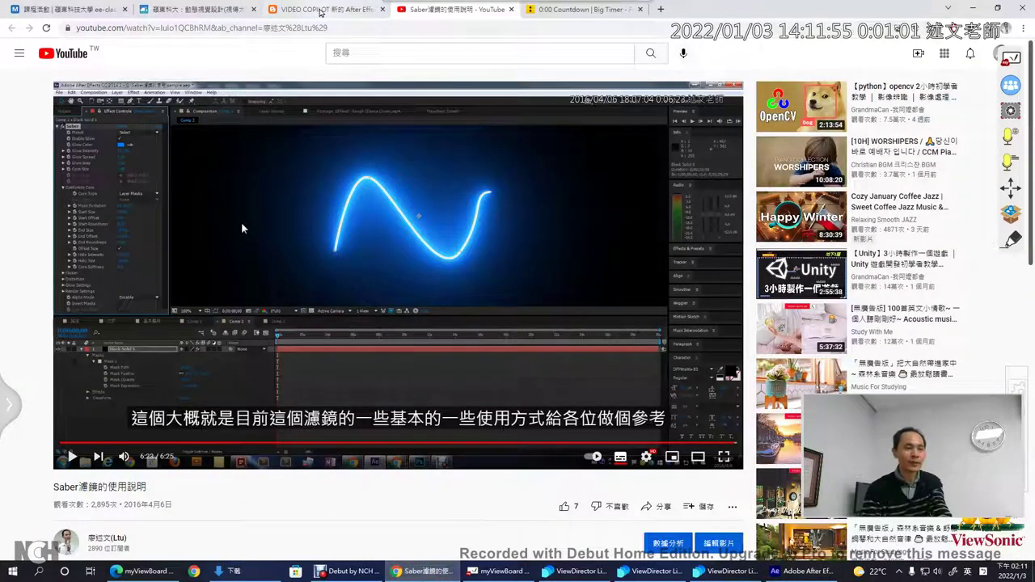
pyautogui.click(321, 10)
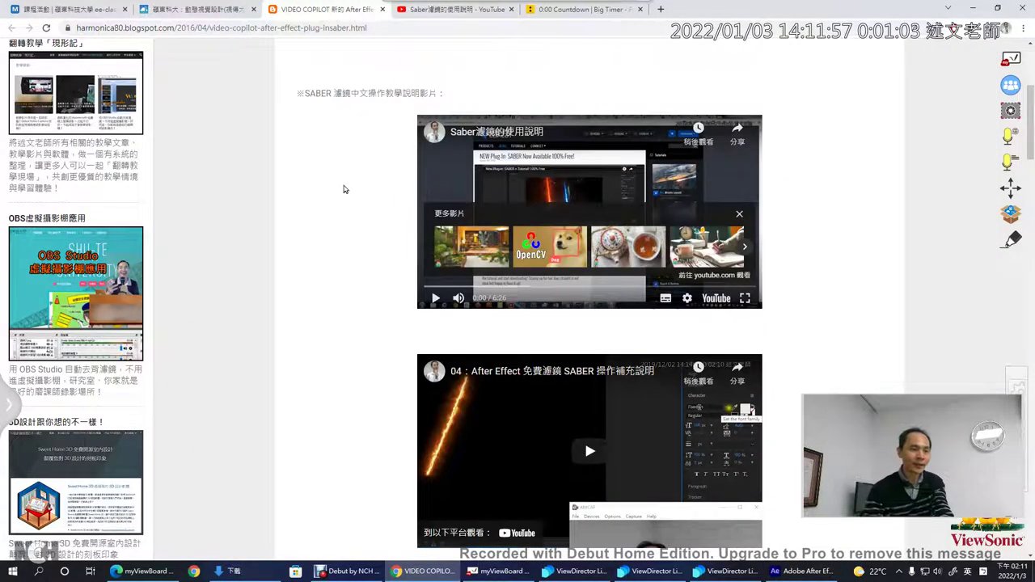
pyautogui.scroll(3, 344, 189)
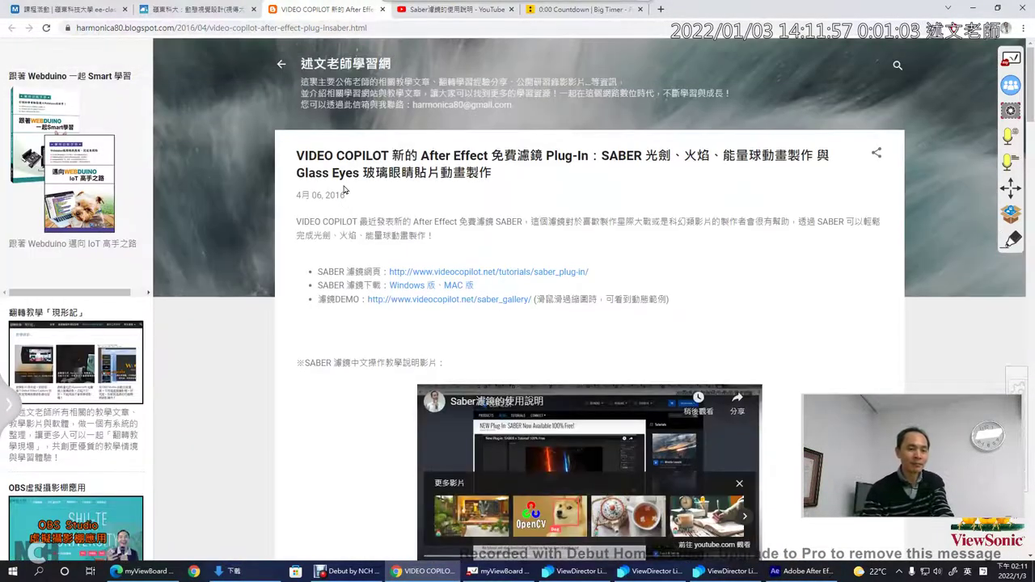
pyautogui.click(420, 300)
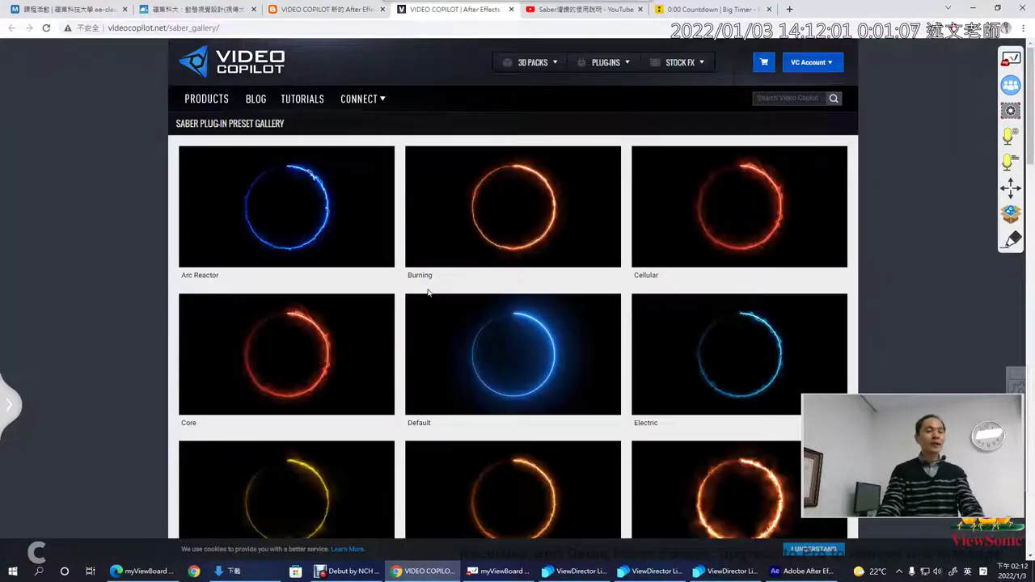
pyautogui.scroll(-3, 79, 312)
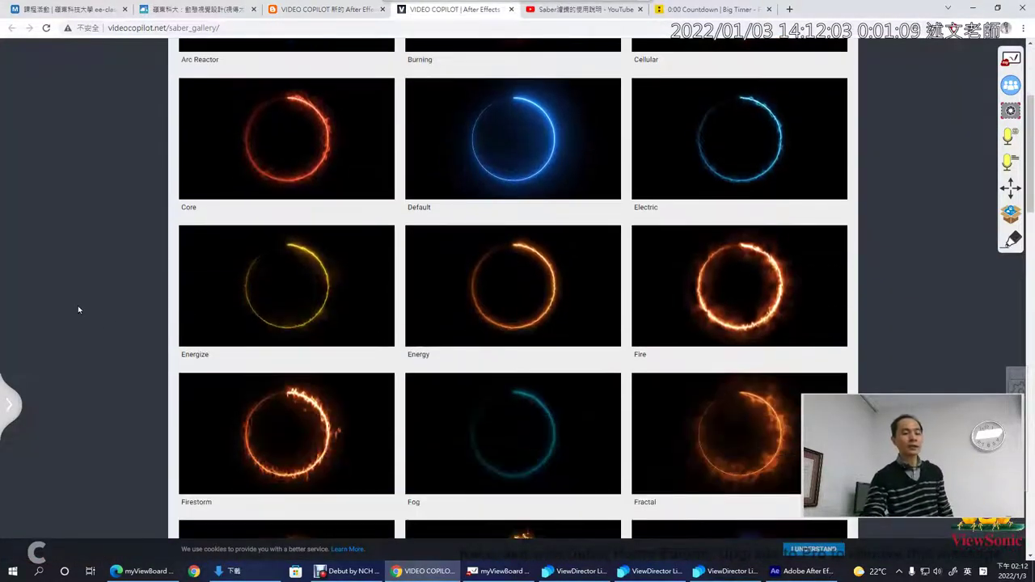
pyautogui.scroll(-3, 79, 310)
pyautogui.scroll(-3, 78, 310)
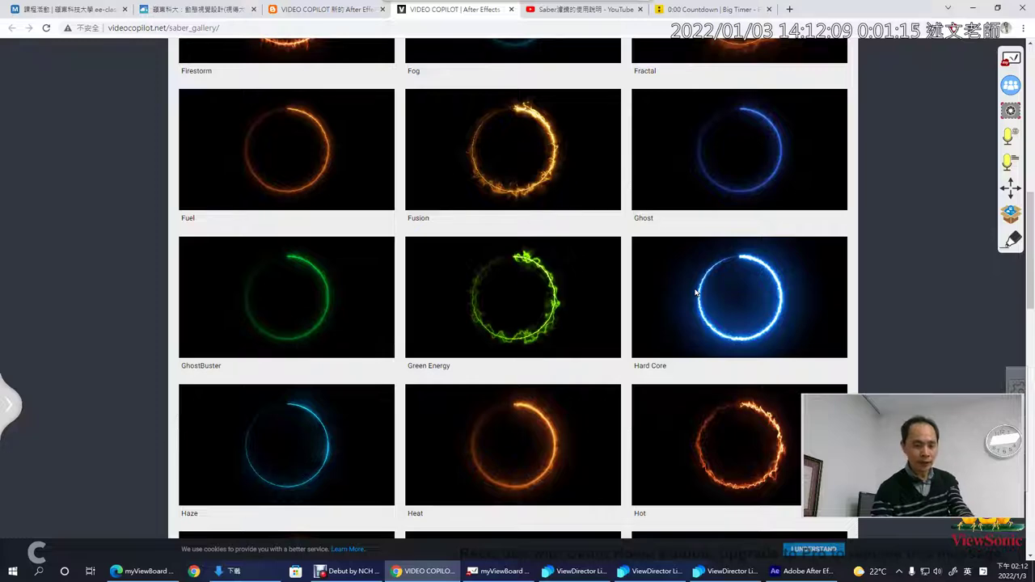
# - Switch back to After Effects and apply the Hard Core preset to the Saber effect
pyautogui.click(800, 571)
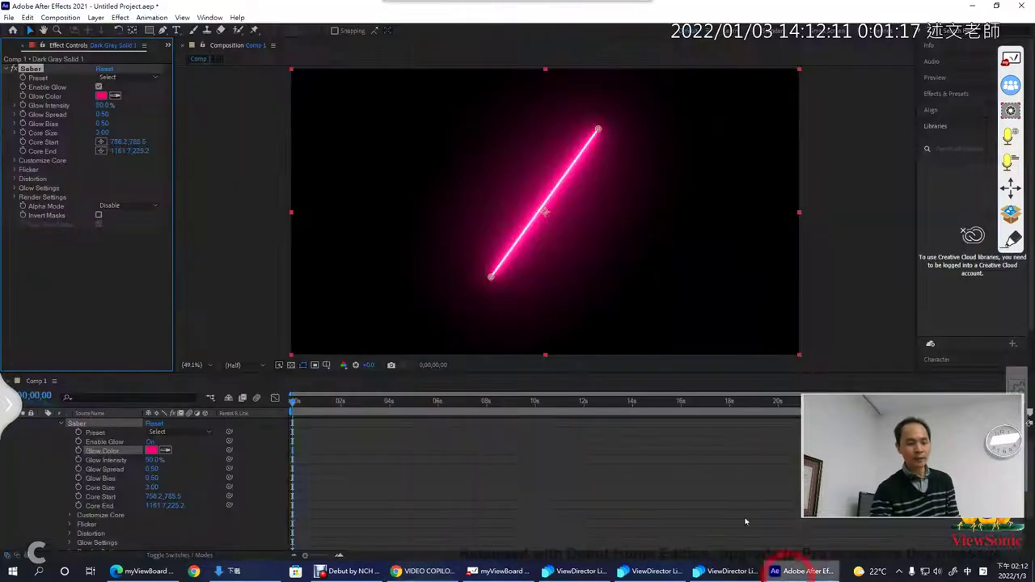
pyautogui.click(144, 80)
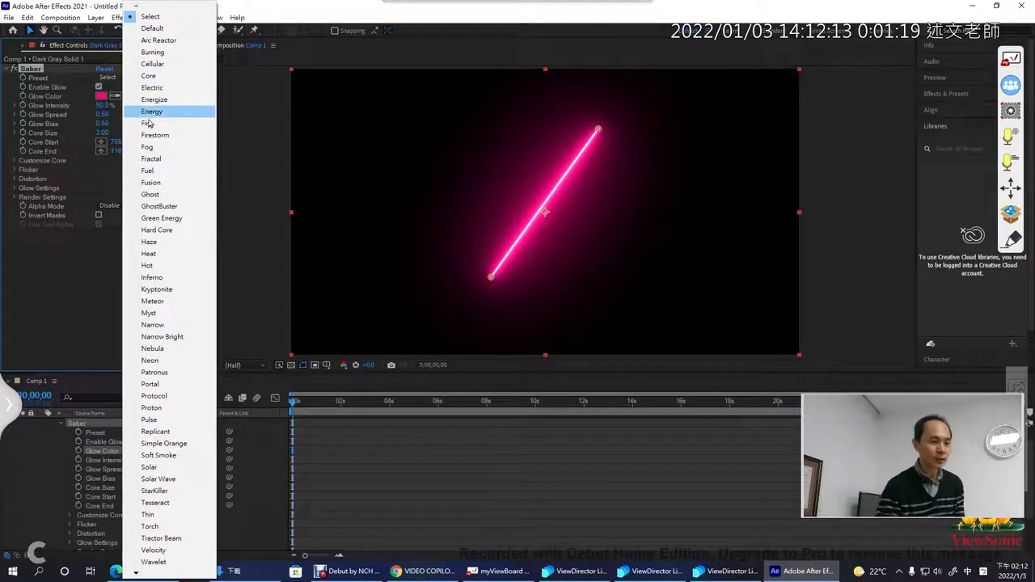
pyautogui.click(168, 234)
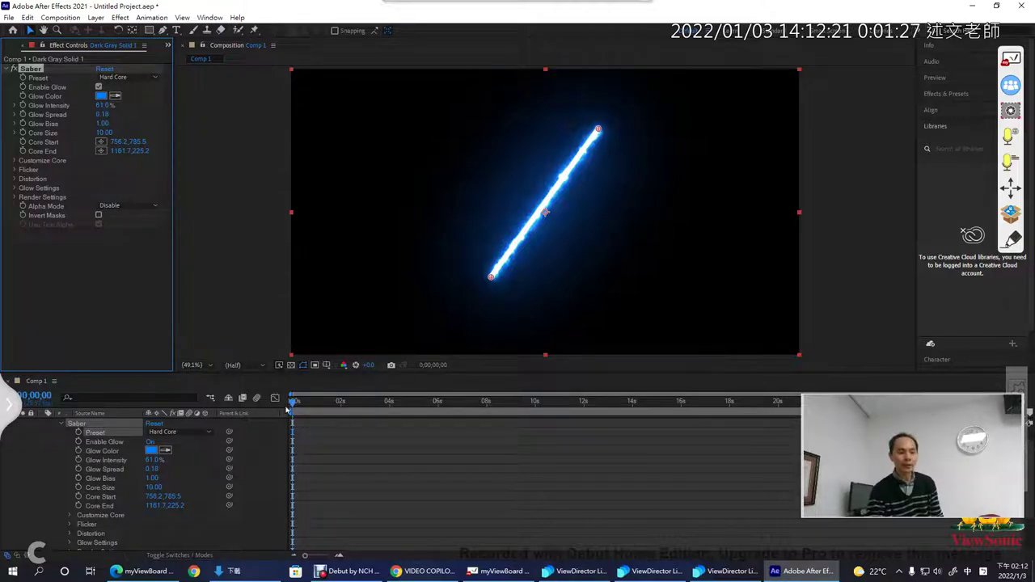
# - Play and scrub through the timeline to preview the beam's animation, ending at 0;00;00;00
pyautogui.press('space')
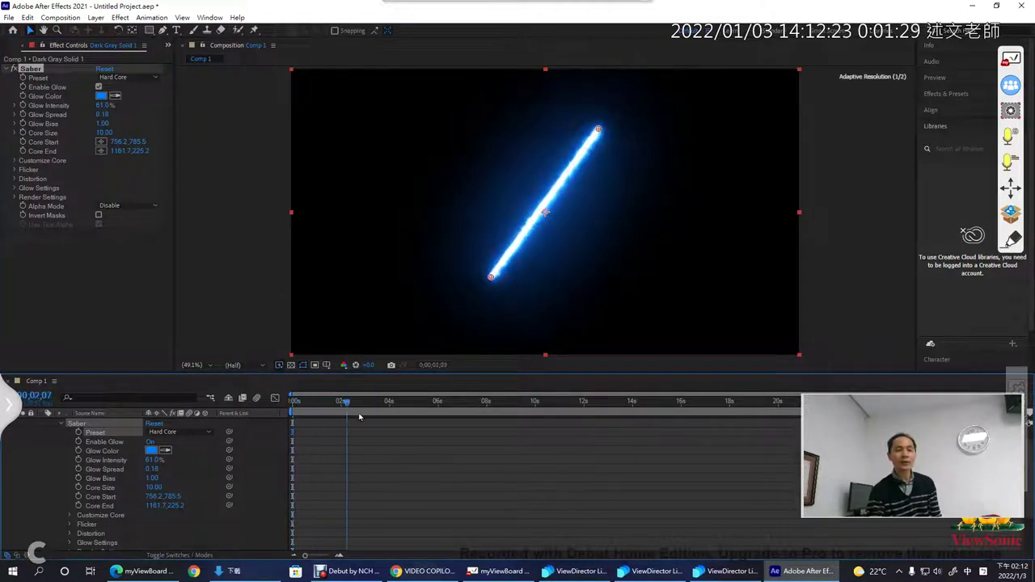
pyautogui.moveTo(415, 423); pyautogui.dragTo(433, 437)
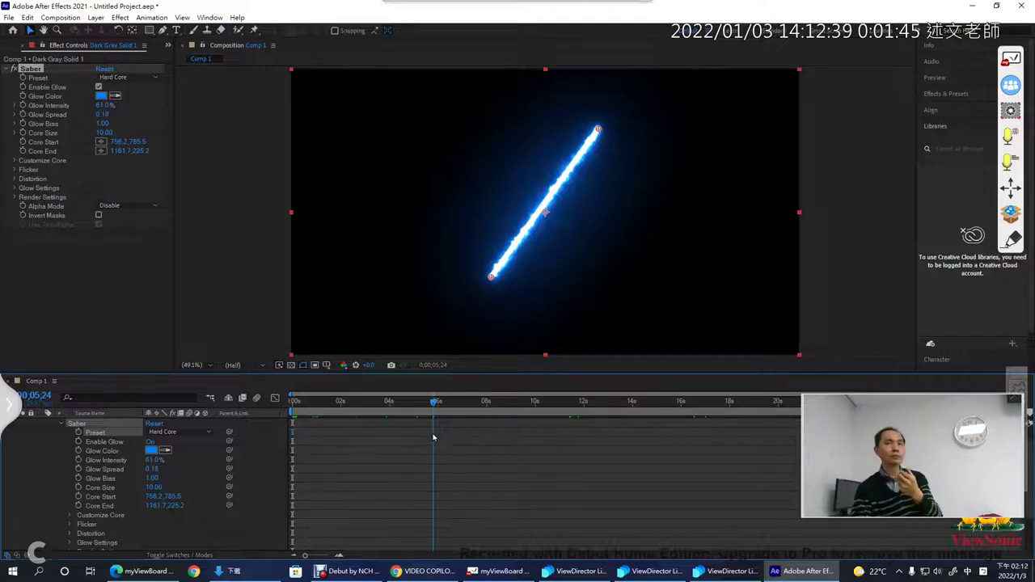
pyautogui.moveTo(432, 438); pyautogui.dragTo(267, 437)
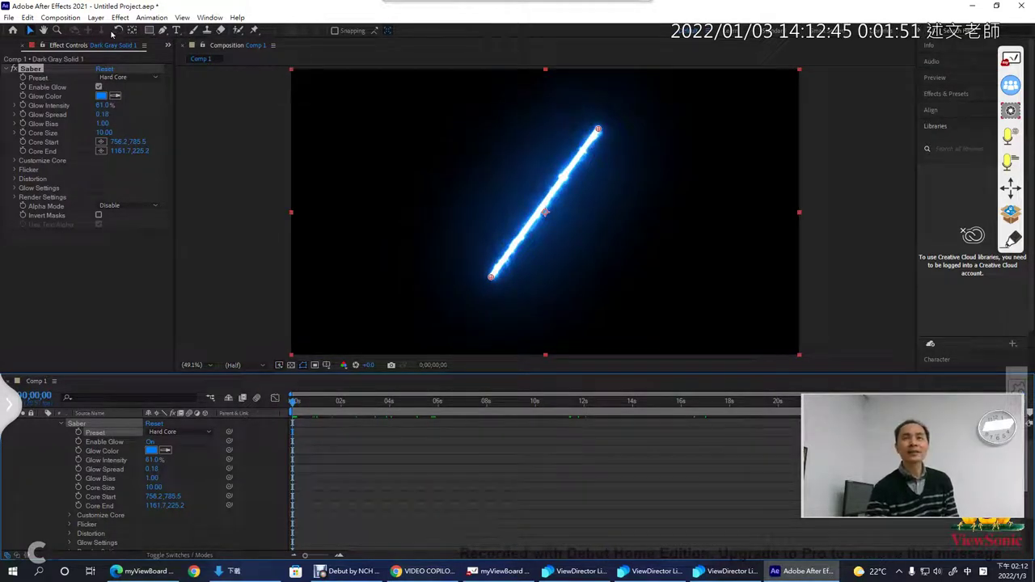
# - Undo the Hard Core preset change
pyautogui.click(27, 17)
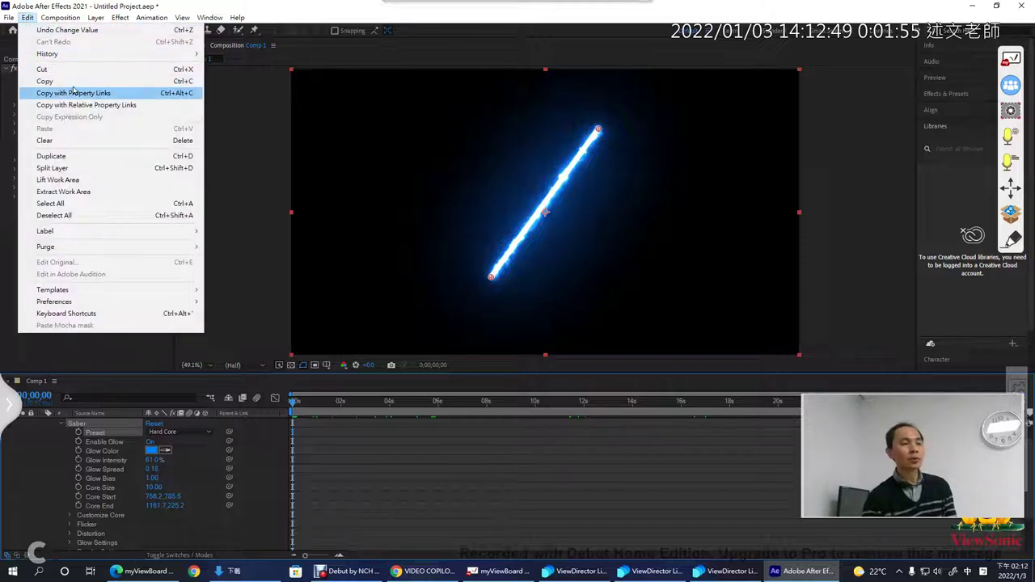
pyautogui.moveTo(73, 60)
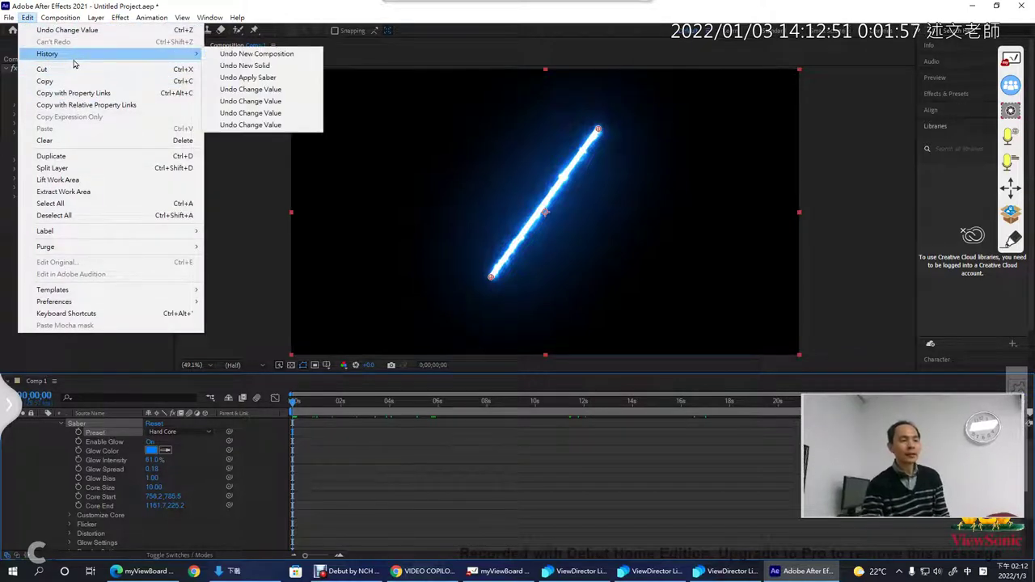
pyautogui.click(67, 30)
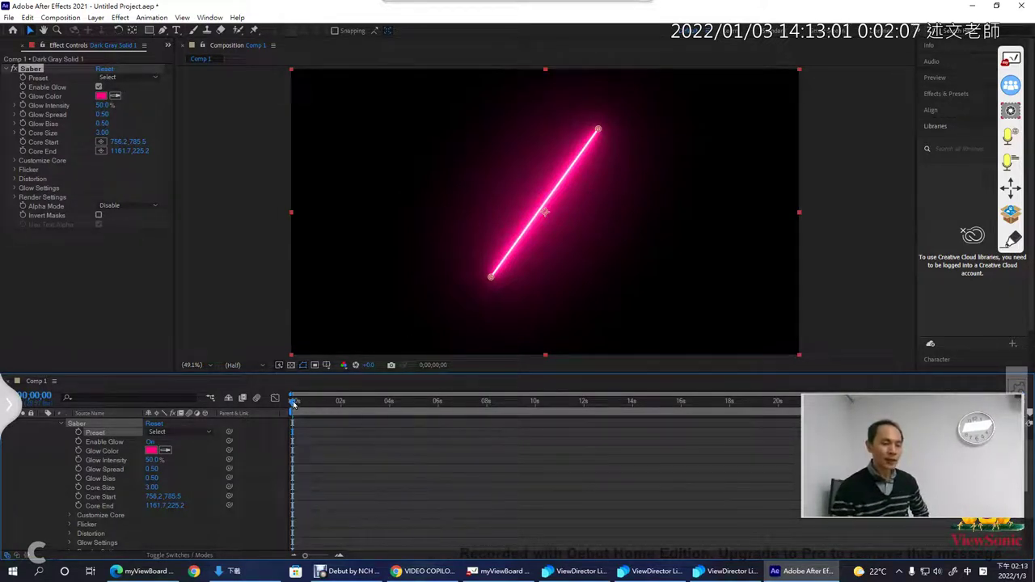
# - Save the frame at 0;00;02;20 as Photoshop layers, storing the file on the desktop as Comp 1
pyautogui.moveTo(292, 403); pyautogui.dragTo(357, 403)
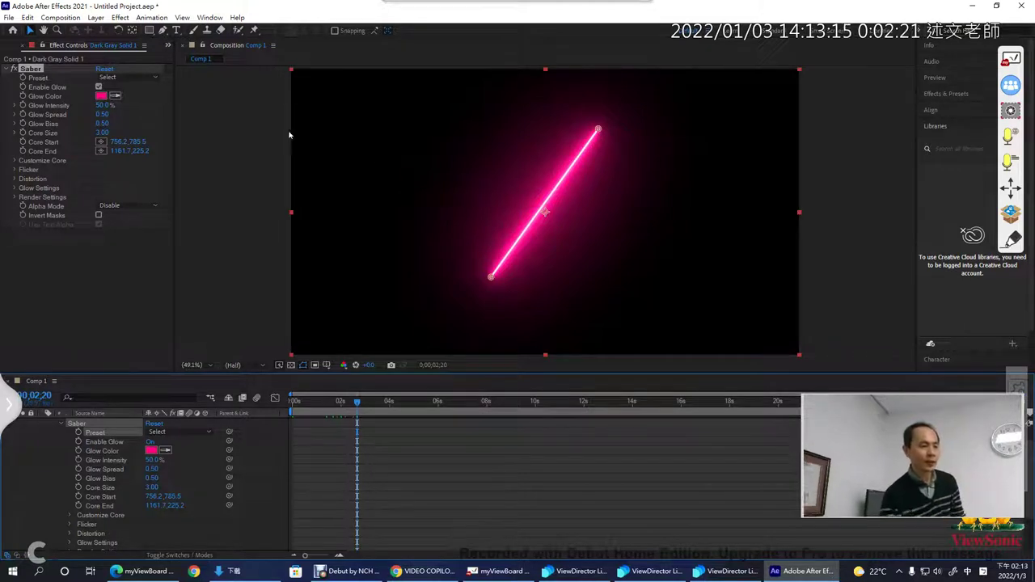
pyautogui.click(95, 18)
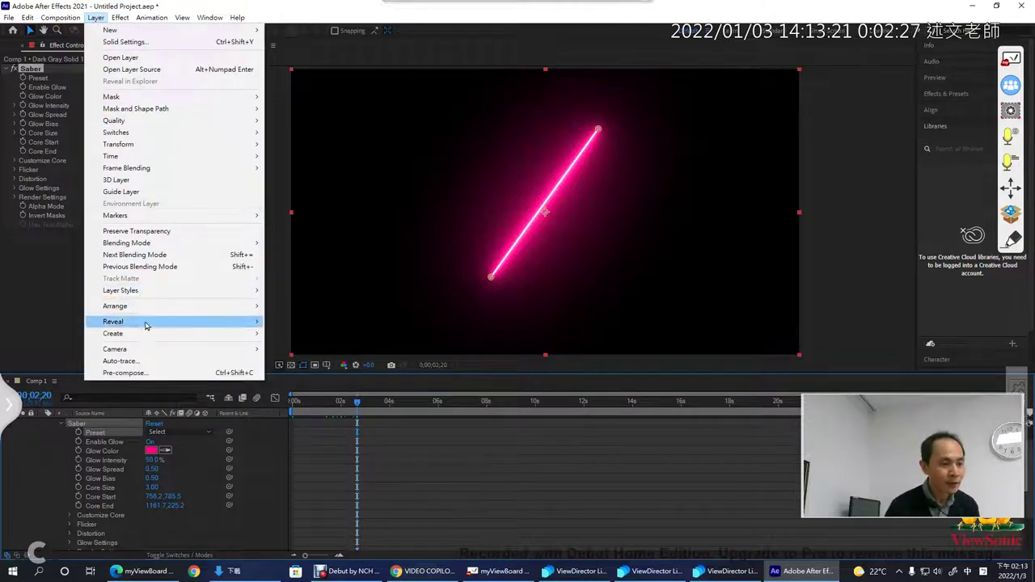
pyautogui.moveTo(150, 333)
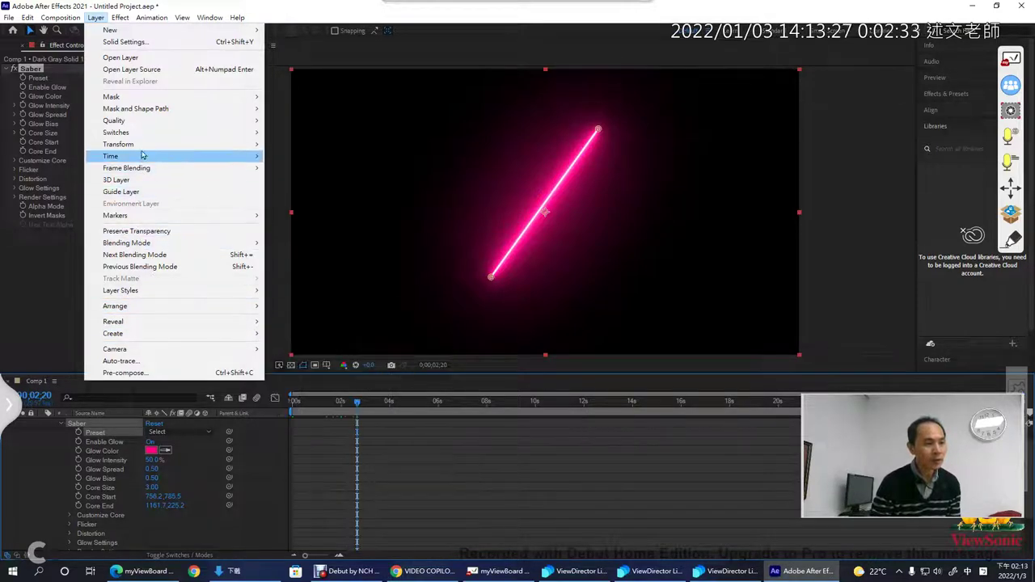
pyautogui.moveTo(44, 21)
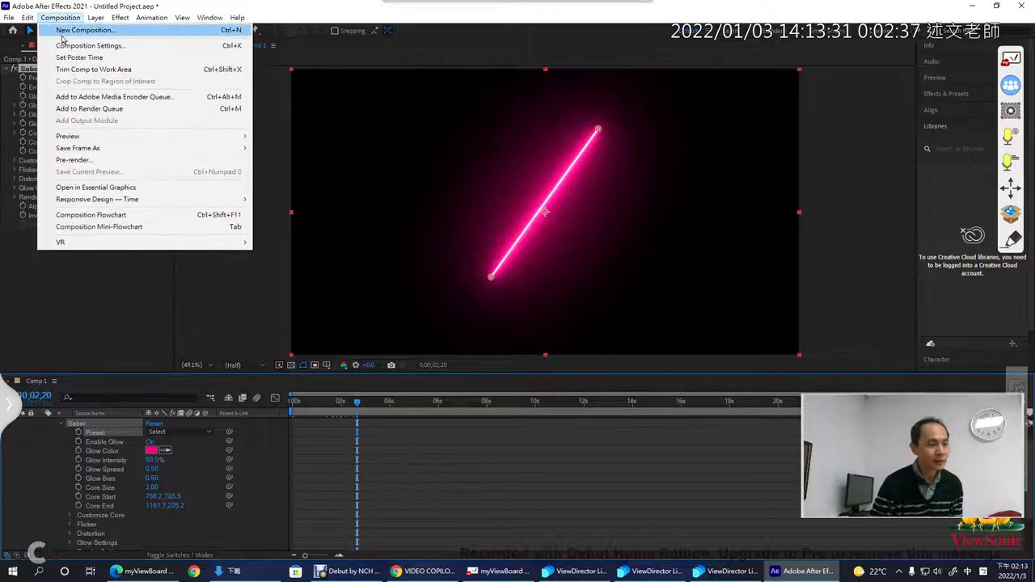
pyautogui.moveTo(103, 22)
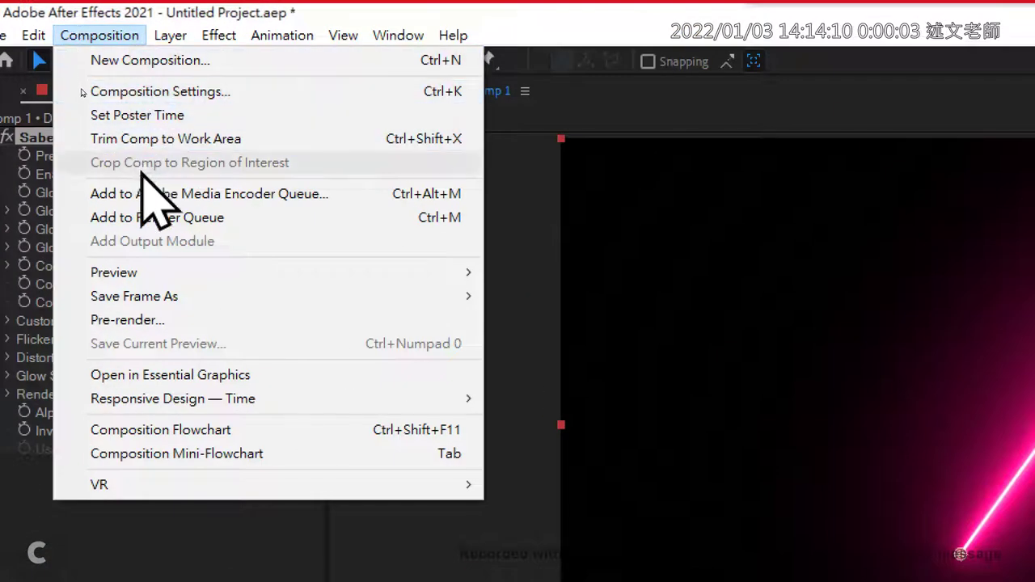
pyautogui.moveTo(139, 304)
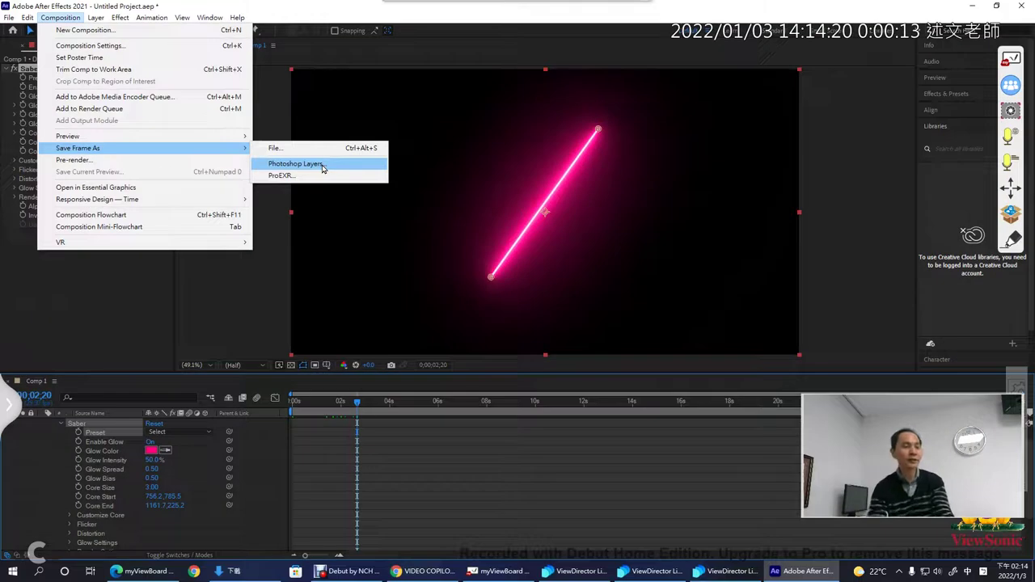
pyautogui.click(323, 164)
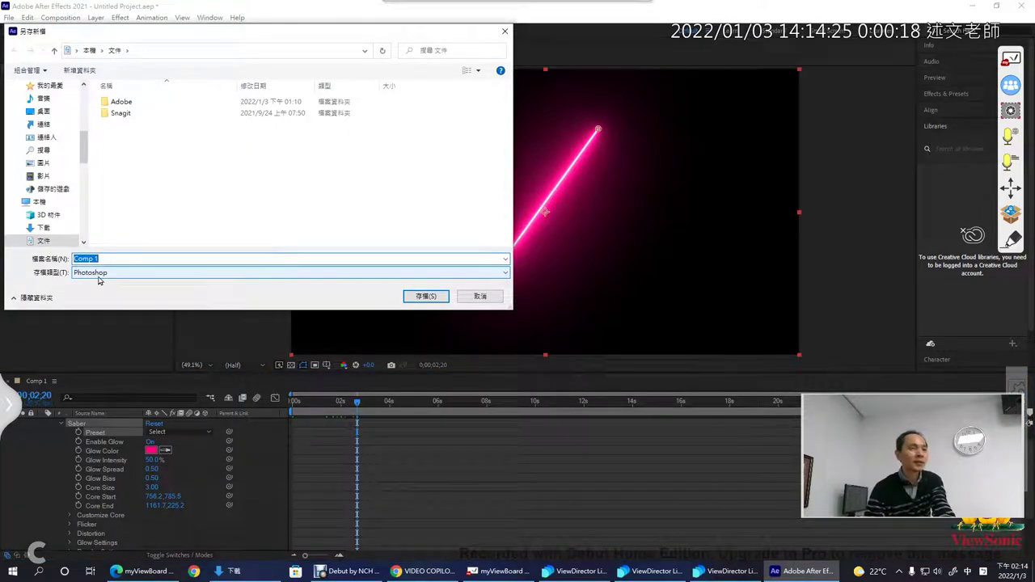
pyautogui.click(42, 111)
pyautogui.click(413, 296)
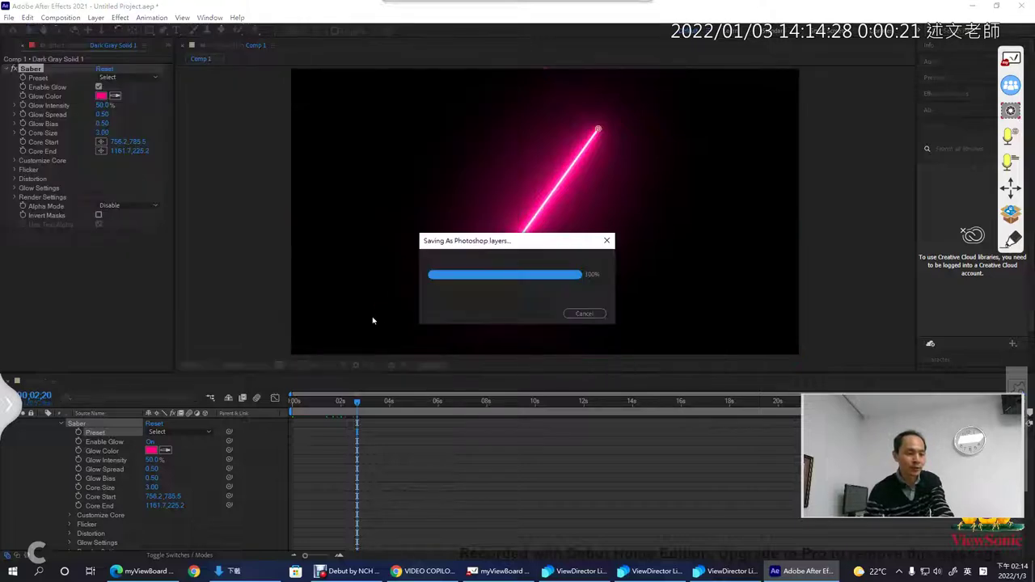
# - Minimize the open windows, launch Adobe Photoshop 2021 and open the Comp 1 file from the desktop in it
pyautogui.click(973, 7)
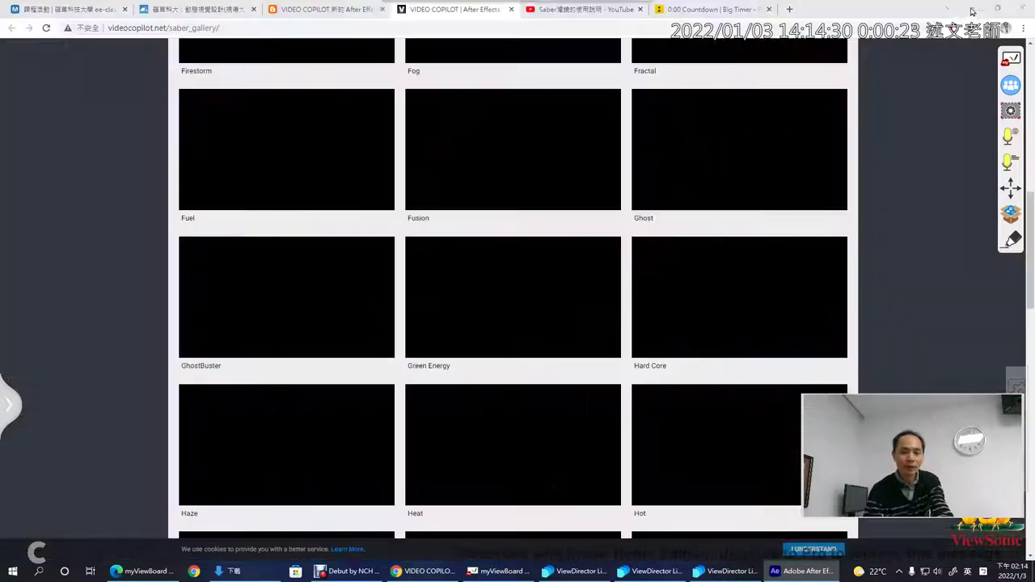
pyautogui.click(971, 8)
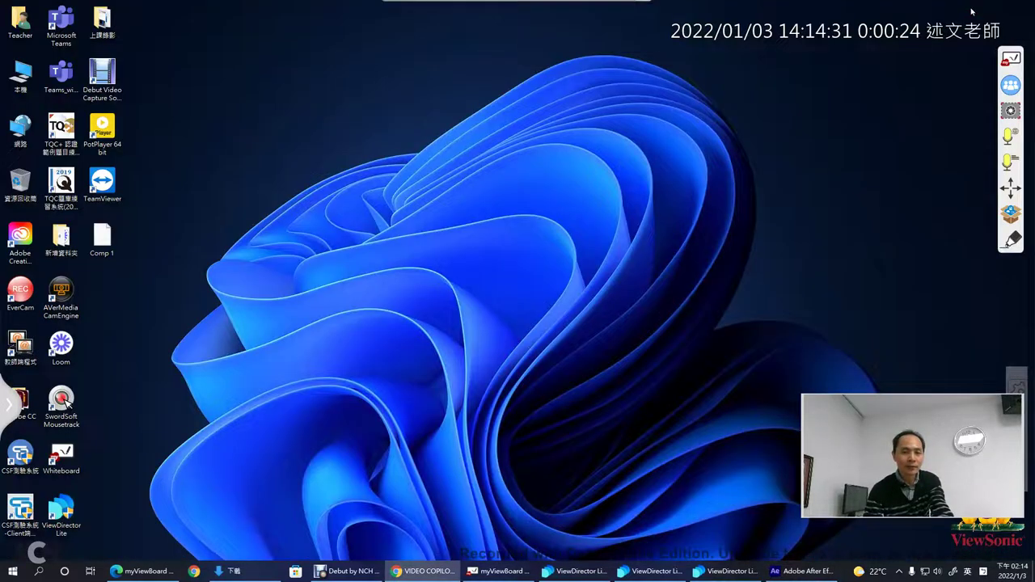
pyautogui.click(105, 247)
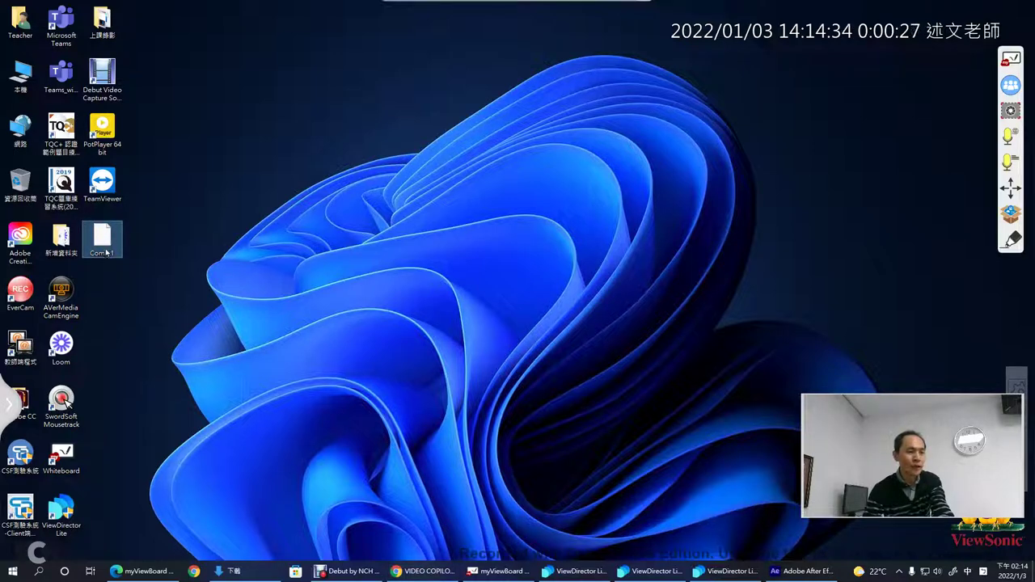
pyautogui.click(12, 571)
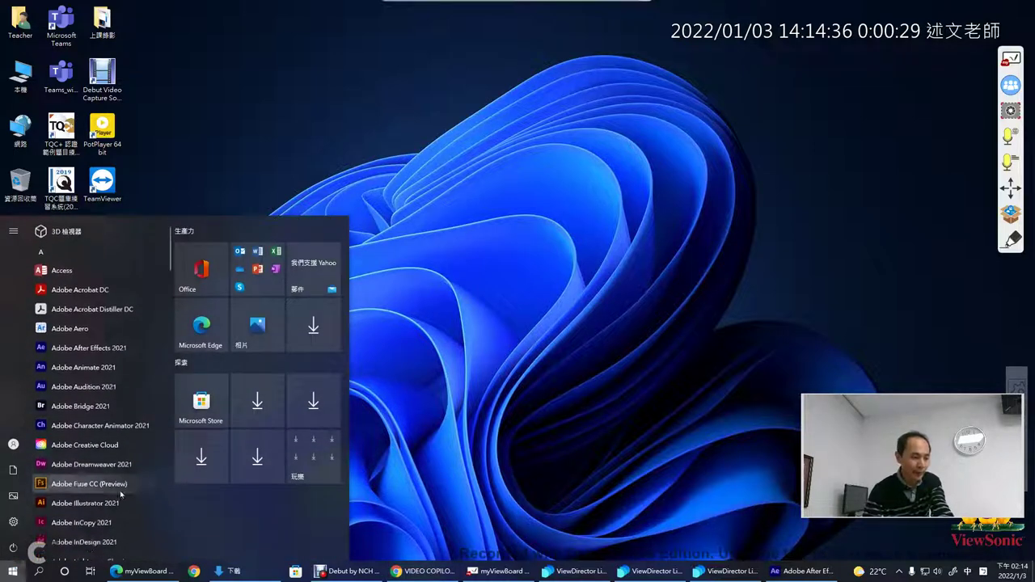
pyautogui.scroll(-5, 117, 489)
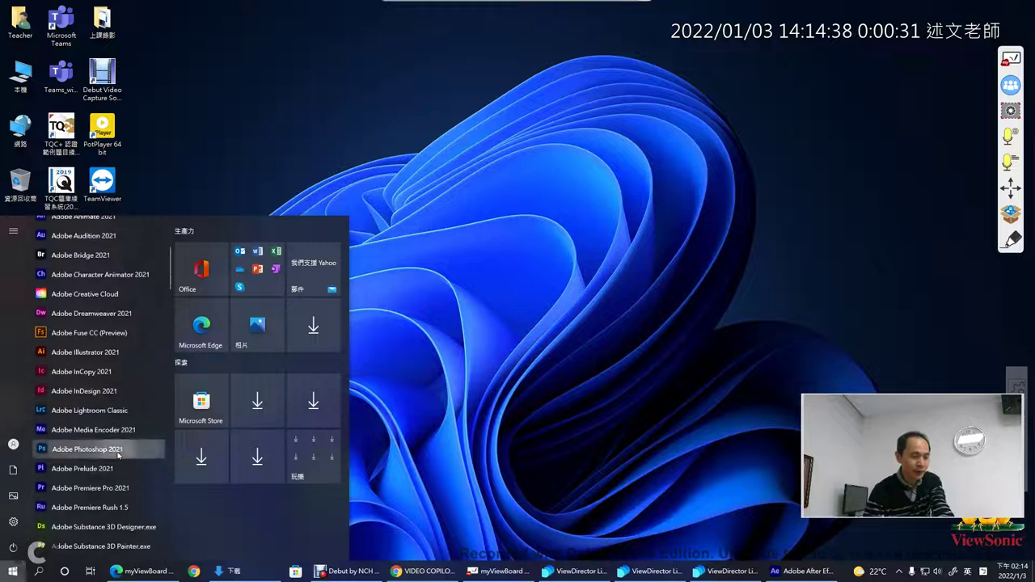
pyautogui.click(117, 451)
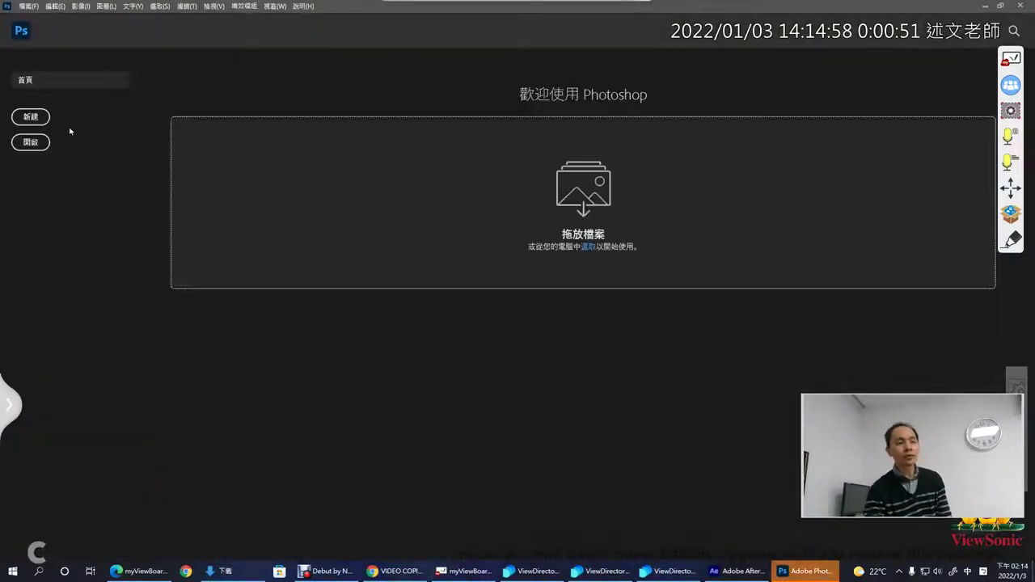
pyautogui.click(985, 6)
pyautogui.moveTo(102, 239); pyautogui.dragTo(423, 240)
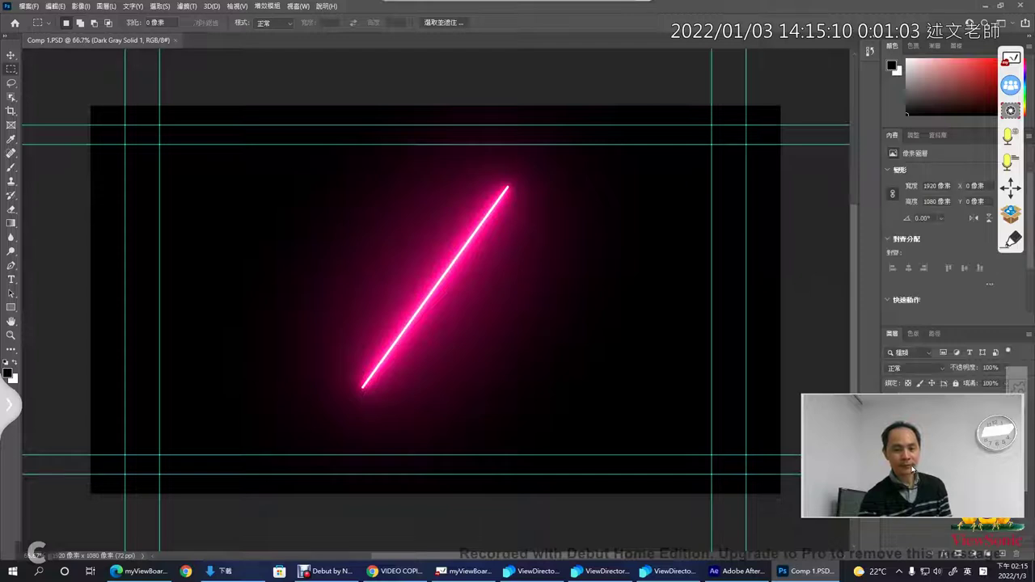
# - Inspect the red channel of the Comp 1 image, restore the RGB composite and return to the layer list
pyautogui.moveTo(912, 469); pyautogui.dragTo(185, 485)
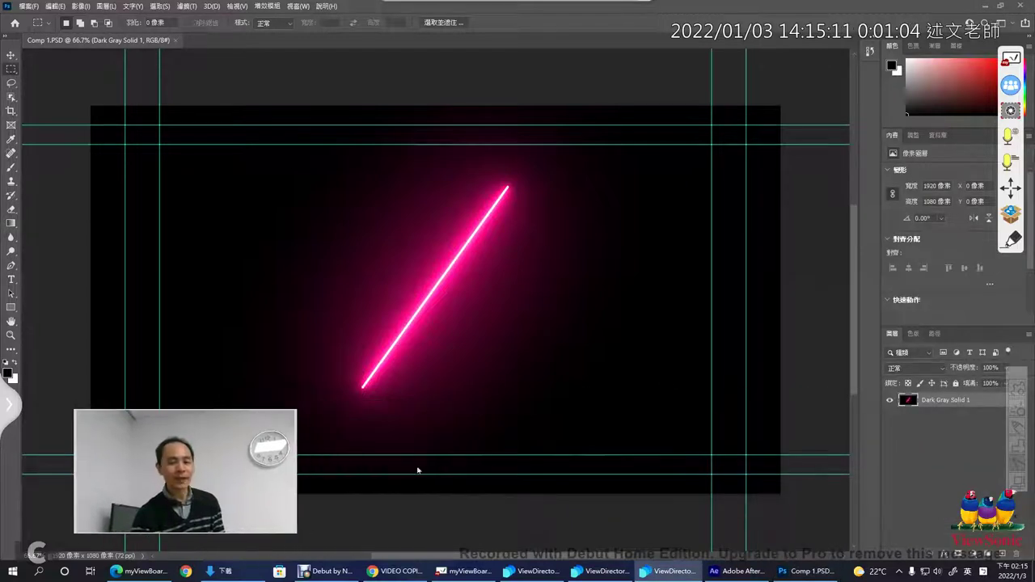
pyautogui.click(917, 335)
pyautogui.click(906, 366)
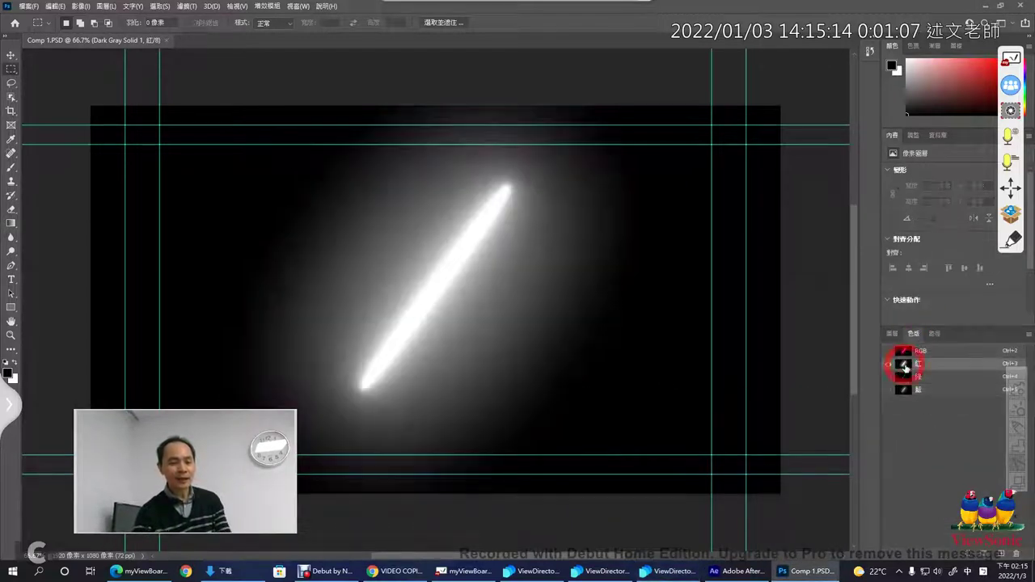
pyautogui.click(893, 348)
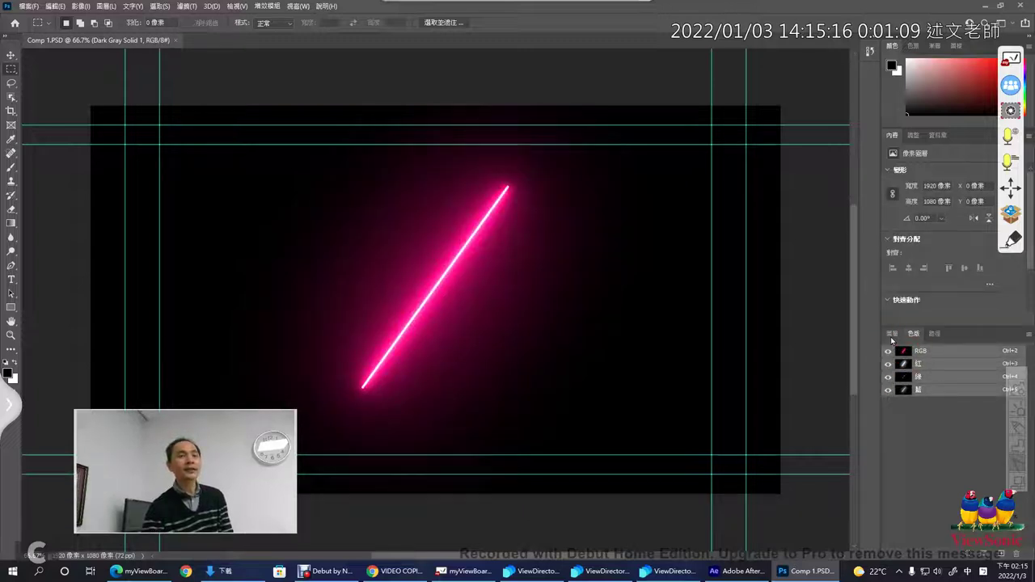
pyautogui.click(892, 334)
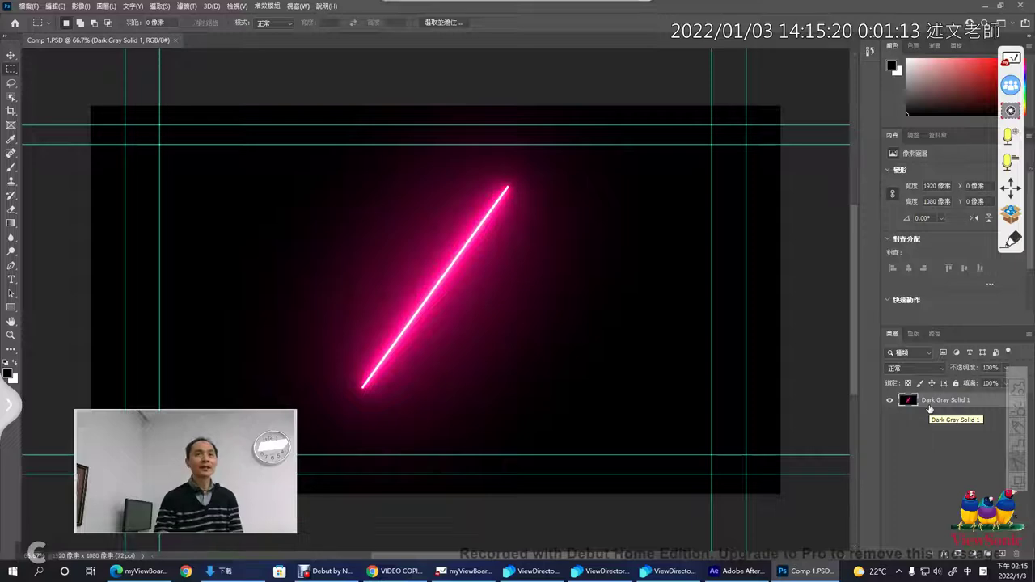
pyautogui.moveTo(180, 486); pyautogui.dragTo(868, 495)
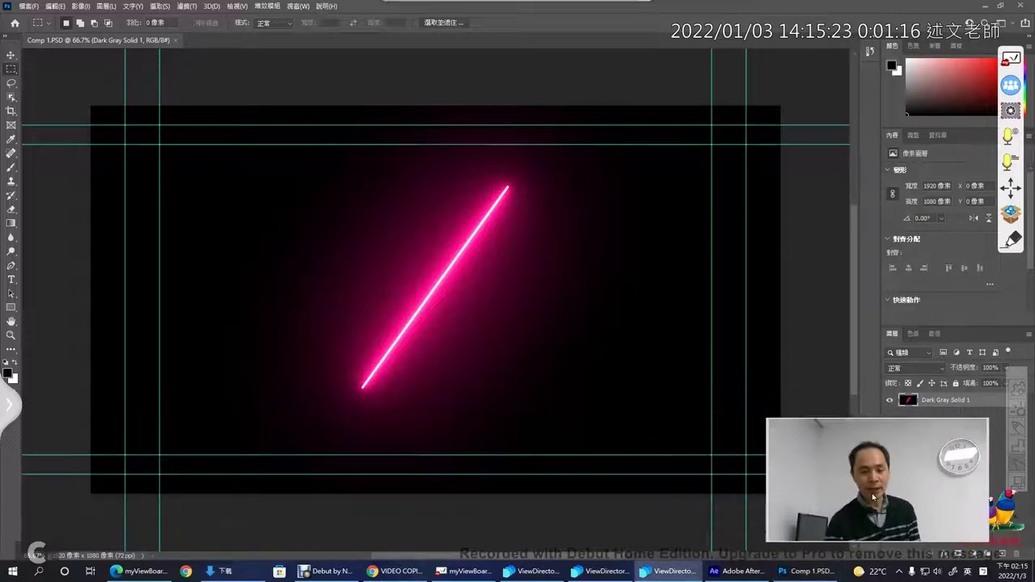
# - Switch to After Effects and move the Saber beam's Core End point to about 1644.7, 461.5
pyautogui.click(758, 565)
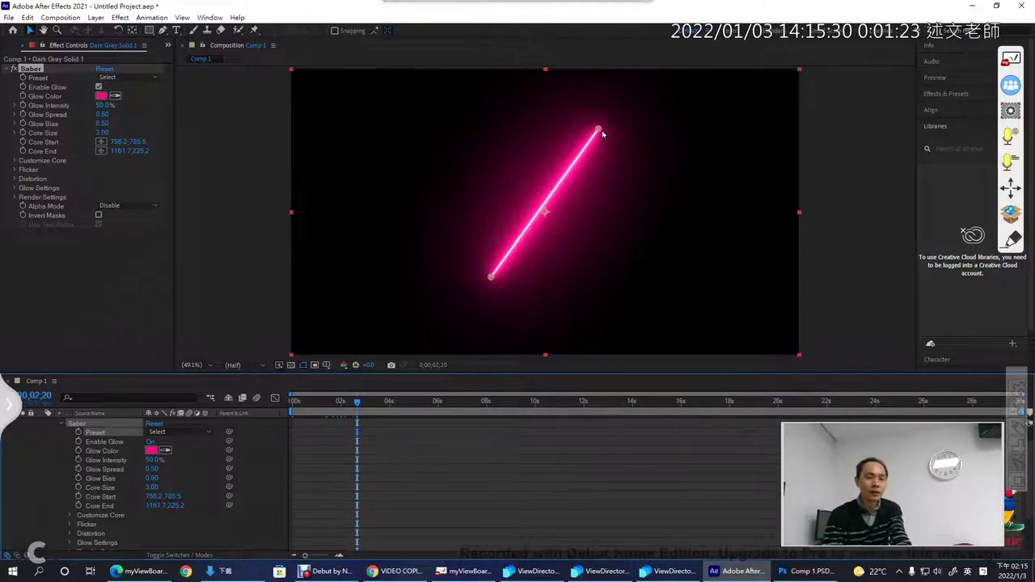
pyautogui.moveTo(602, 133); pyautogui.dragTo(510, 121)
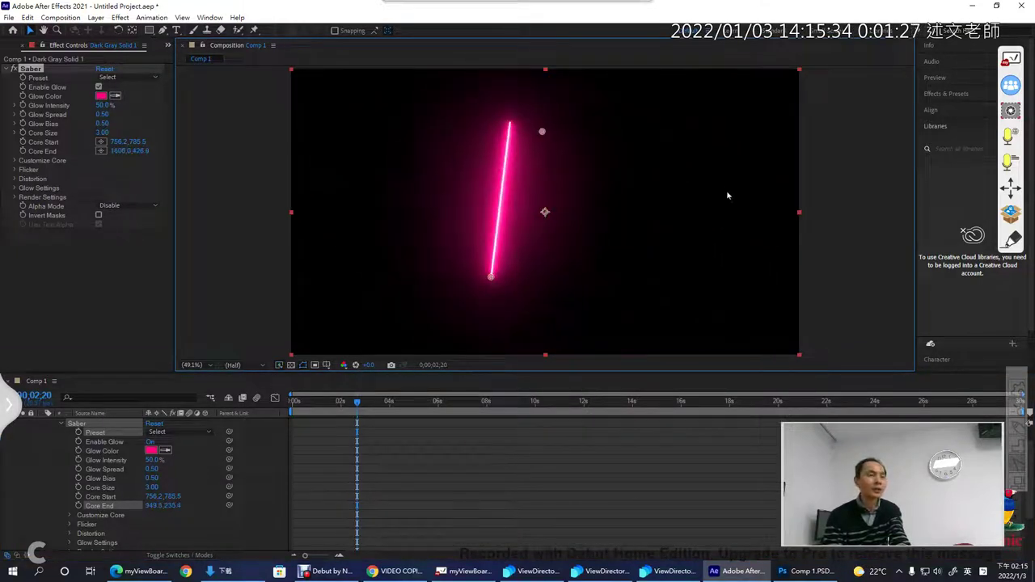
pyautogui.moveTo(727, 195); pyautogui.dragTo(726, 193)
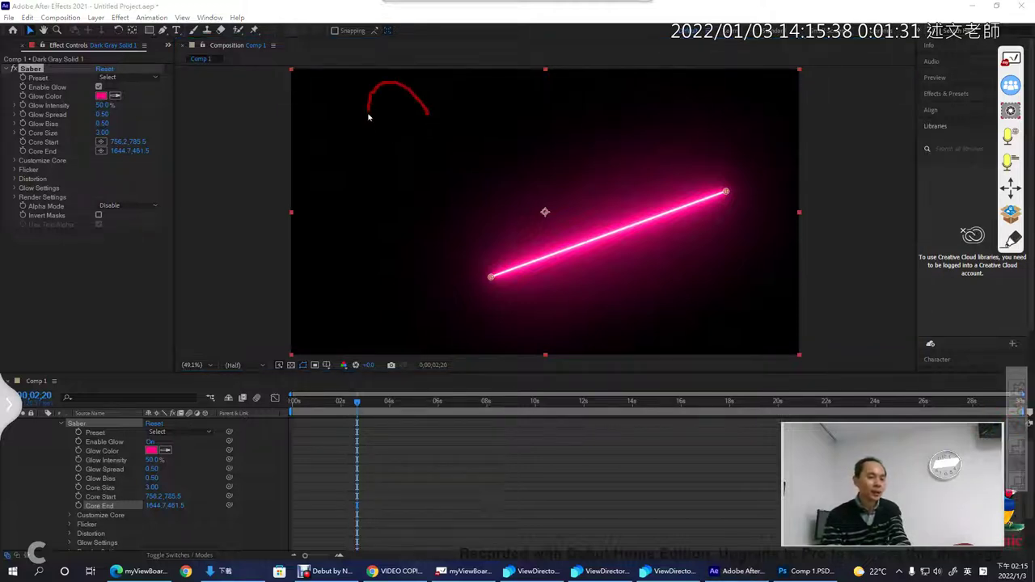
pyautogui.moveTo(368, 117)
pyautogui.mouseDown()
pyautogui.moveTo(359, 224)
pyautogui.moveTo(374, 309)
pyautogui.mouseUp()
pyautogui.moveTo(432, 114)
pyautogui.mouseDown()
pyautogui.moveTo(428, 142)
pyautogui.moveTo(372, 160)
pyautogui.moveTo(407, 202)
pyautogui.mouseUp()
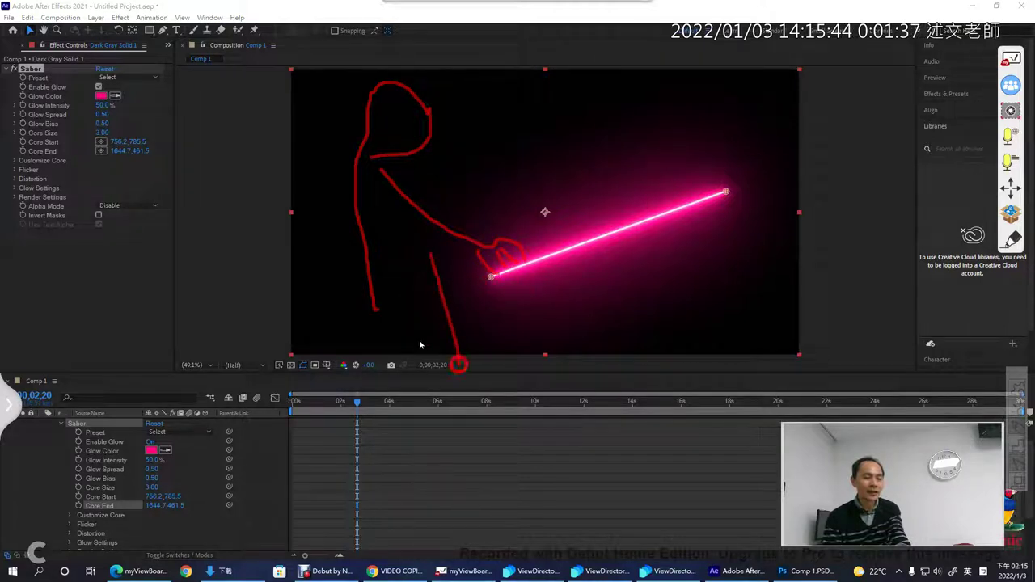
pyautogui.moveTo(368, 305); pyautogui.dragTo(357, 361)
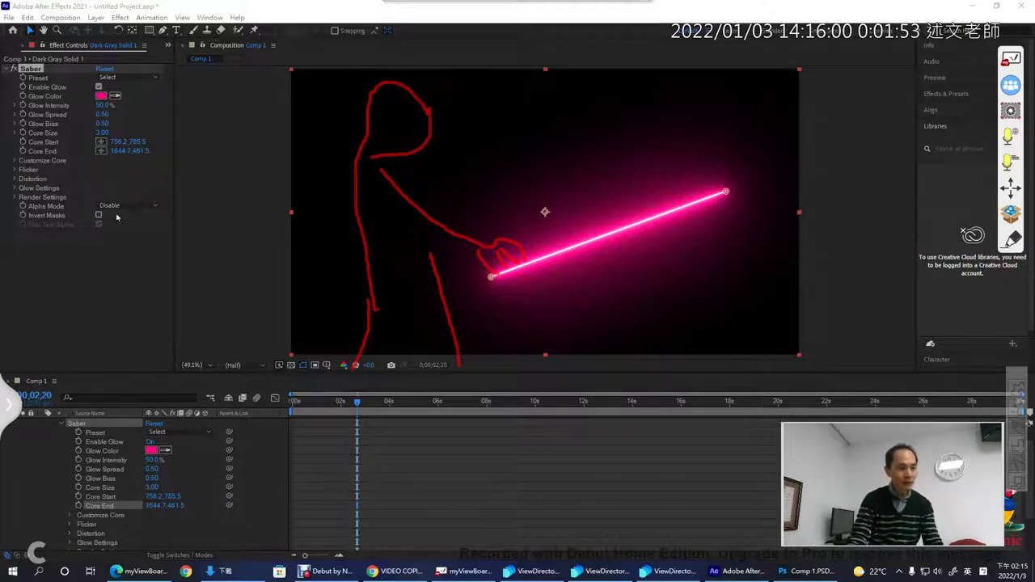
pyautogui.press('Escape')
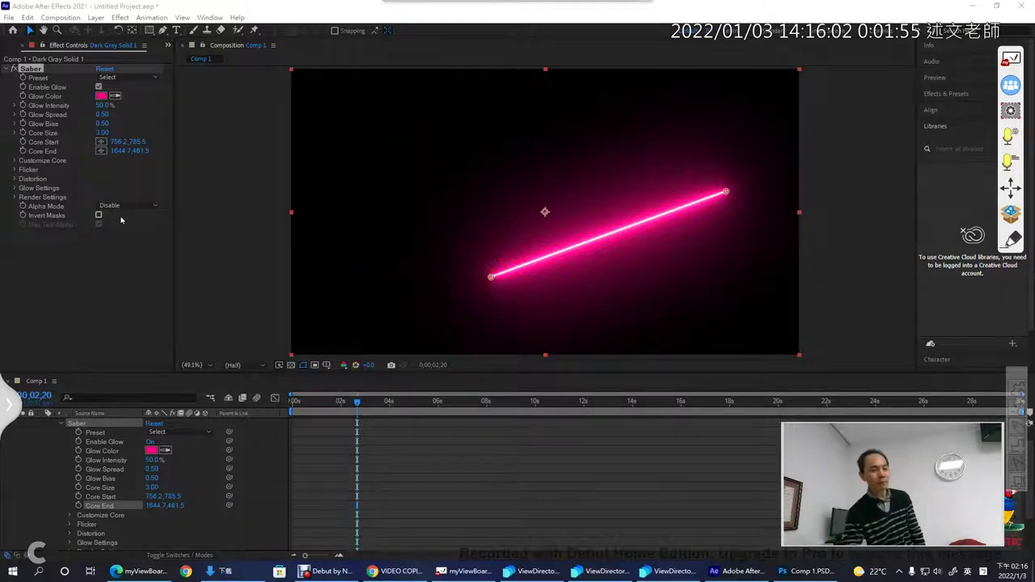
# - Move the playhead to 0;00;00;00 and enable keyframing for the Saber effect's Core End
pyautogui.click(44, 211)
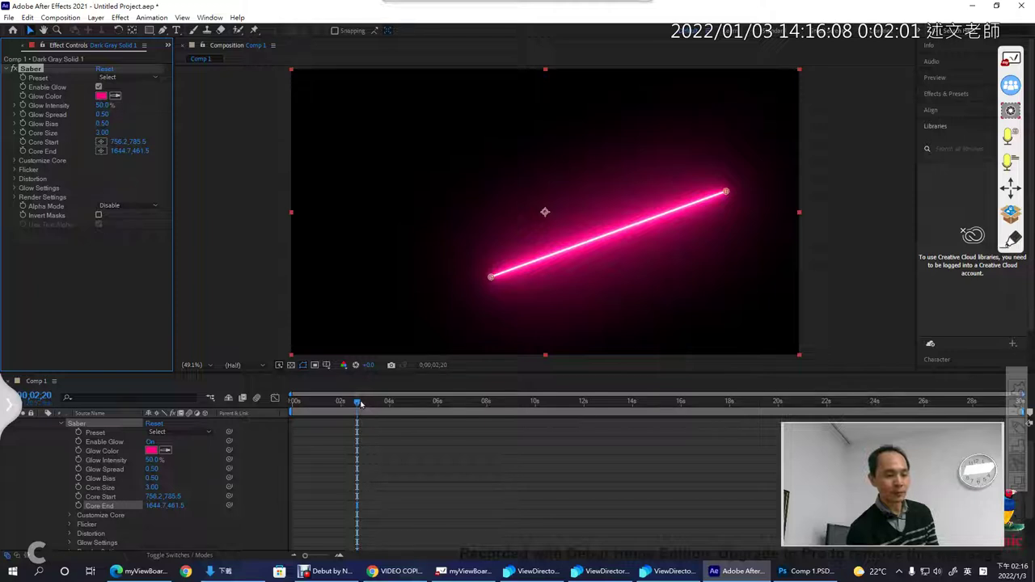
pyautogui.moveTo(359, 403); pyautogui.dragTo(286, 407)
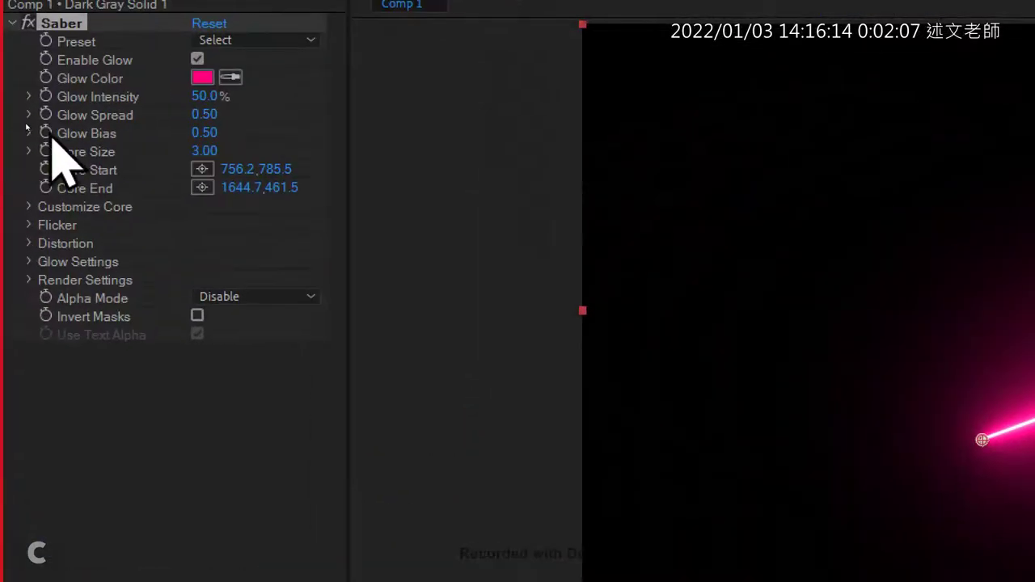
pyautogui.click(85, 181)
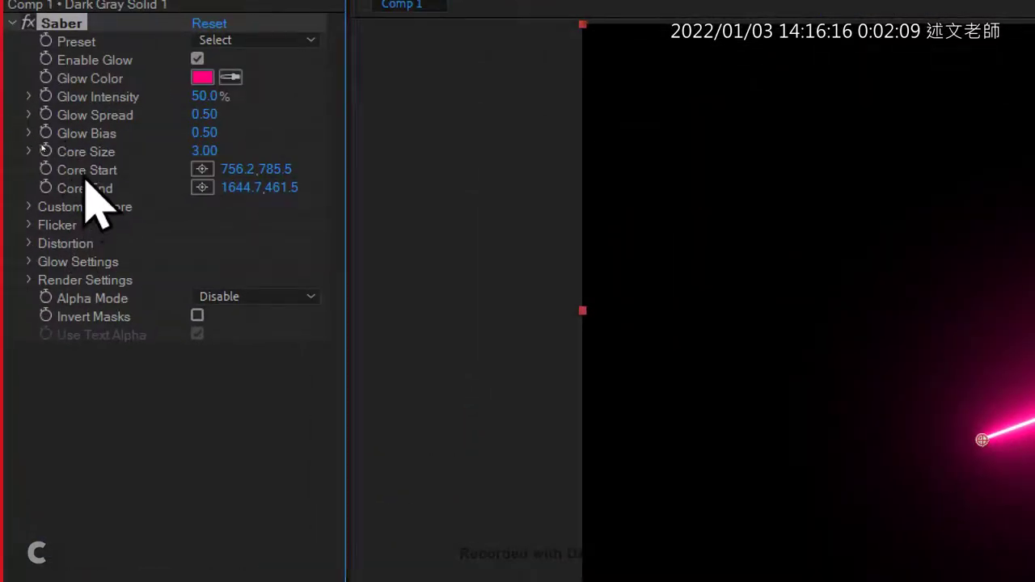
pyautogui.click(91, 186)
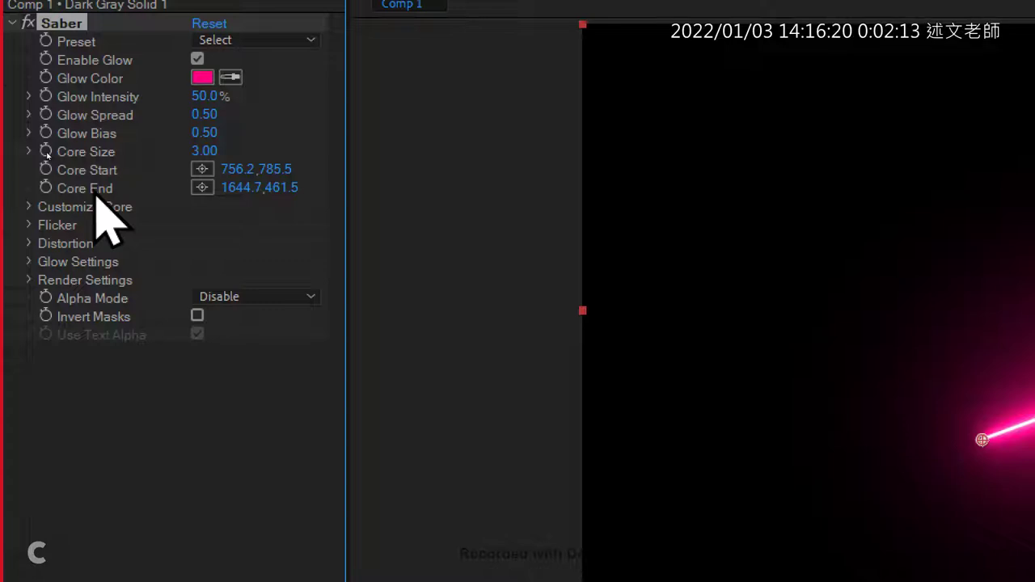
pyautogui.click(46, 170)
pyautogui.click(47, 170)
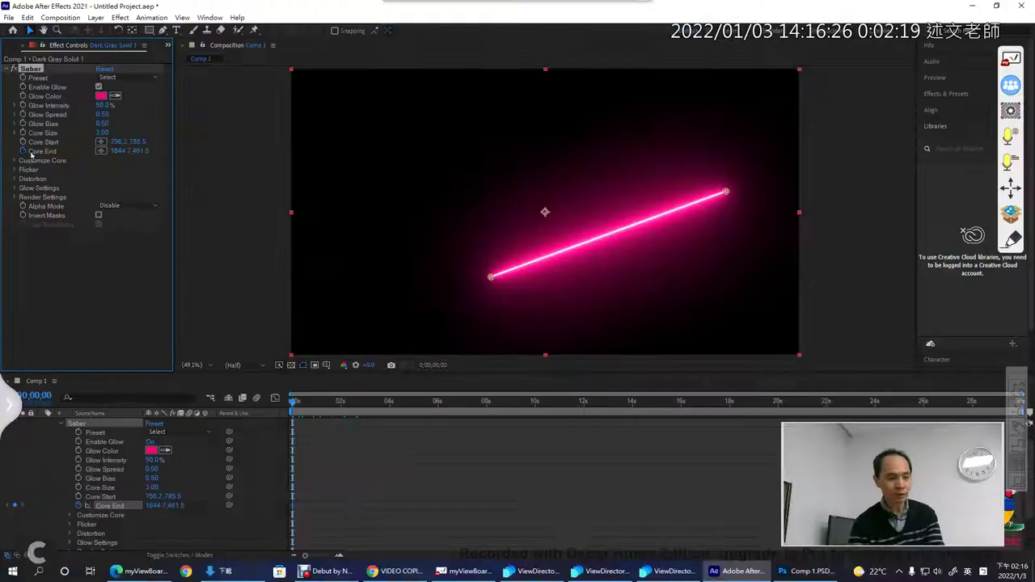
pyautogui.click(1016, 435)
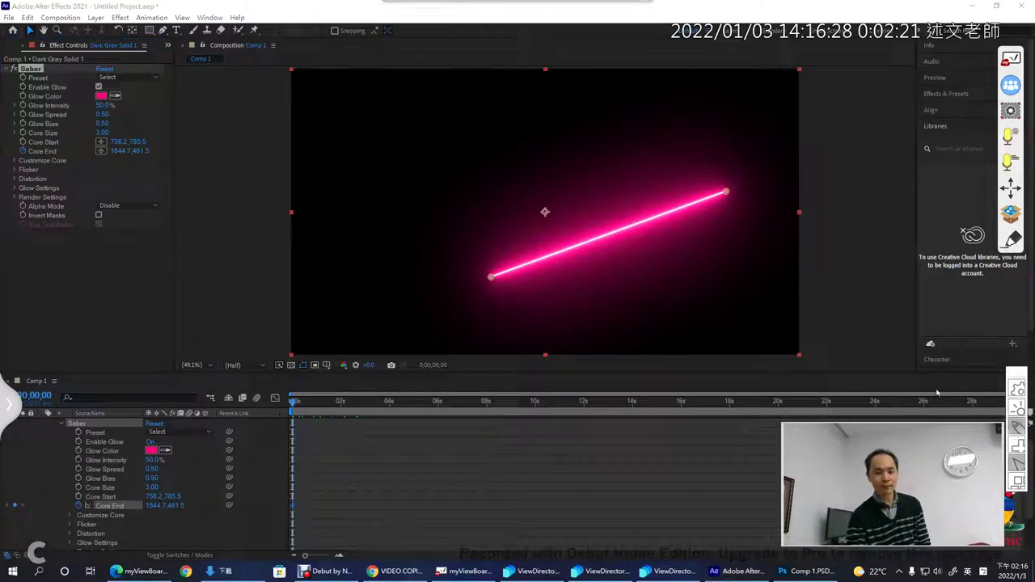
pyautogui.moveTo(742, 218)
pyautogui.mouseDown()
pyautogui.moveTo(745, 183)
pyautogui.moveTo(752, 217)
pyautogui.mouseUp()
pyautogui.moveTo(484, 305)
pyautogui.mouseDown()
pyautogui.moveTo(473, 275)
pyautogui.moveTo(512, 280)
pyautogui.moveTo(471, 301)
pyautogui.mouseUp()
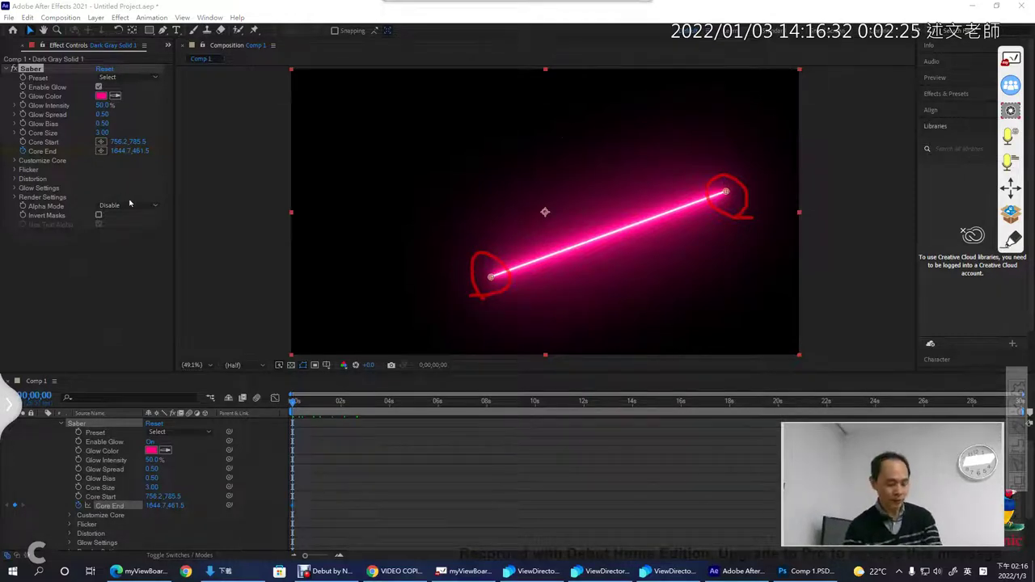
pyautogui.moveTo(668, 121); pyautogui.dragTo(740, 95)
pyautogui.press('Escape')
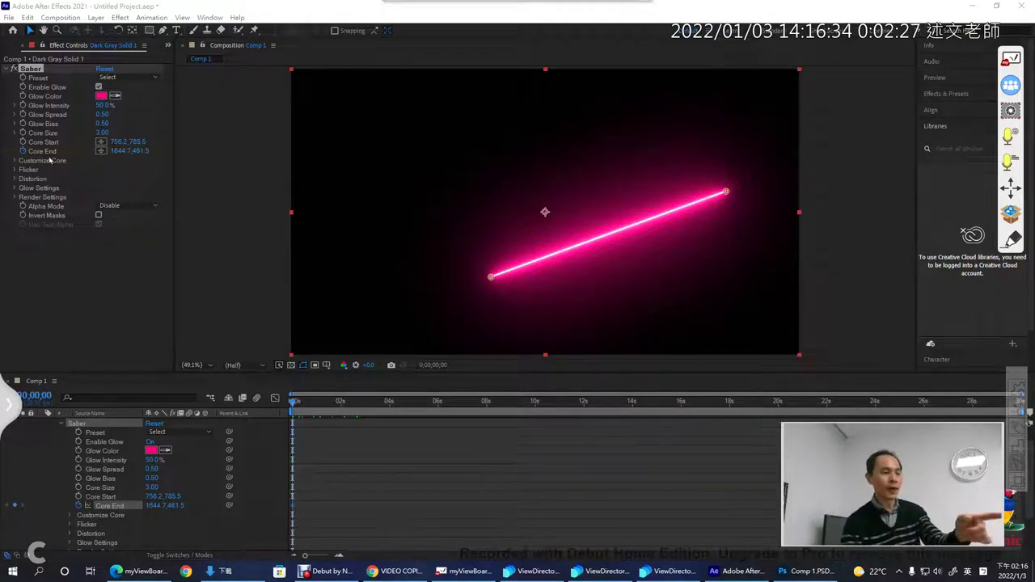
# - Add a Core End keyframe at 0;00;04;01 by moving the beam's end point up to about 1008.9, 54.0
pyautogui.click(359, 413)
pyautogui.press('space')
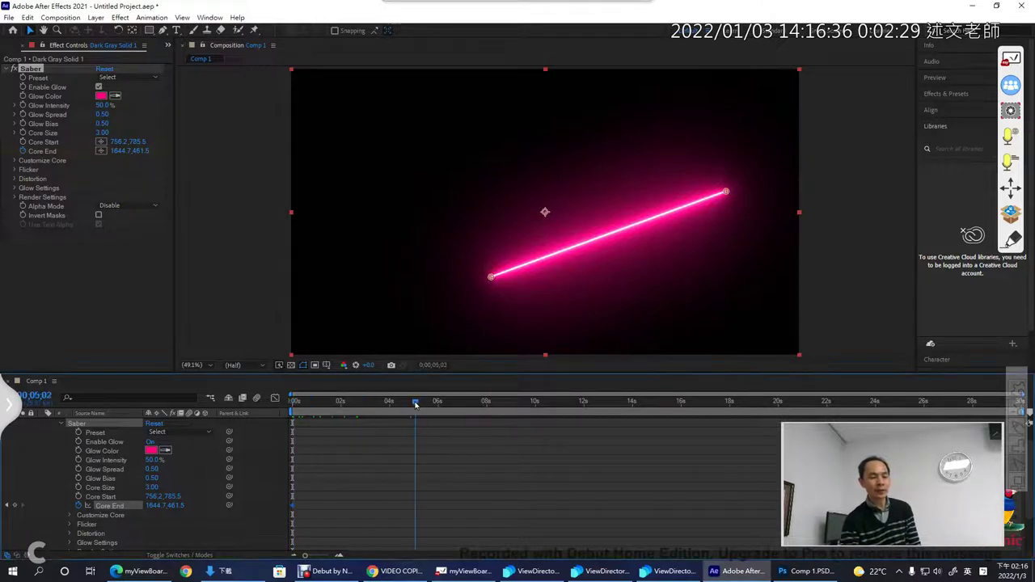
pyautogui.press('space')
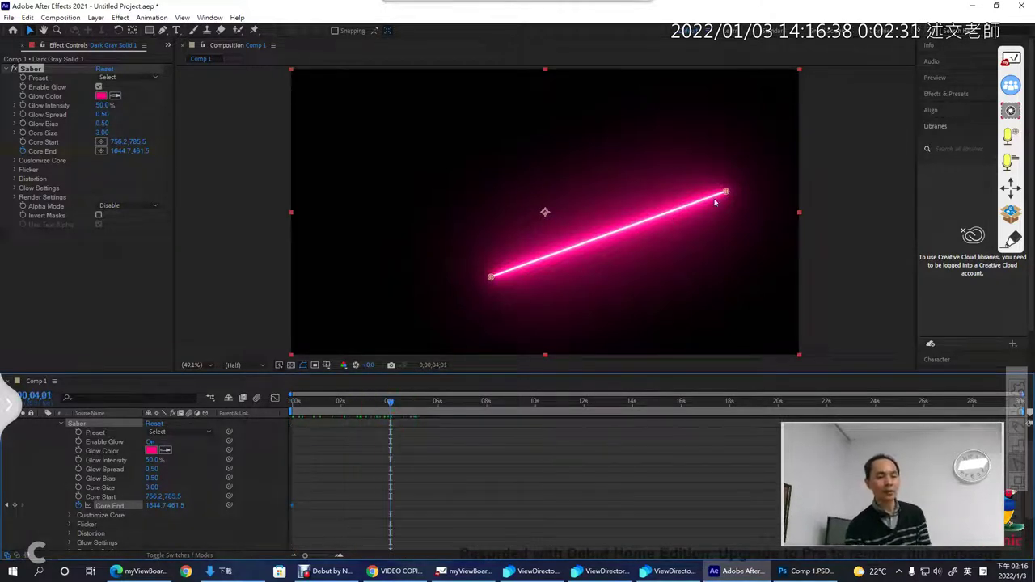
pyautogui.moveTo(727, 194); pyautogui.dragTo(557, 85)
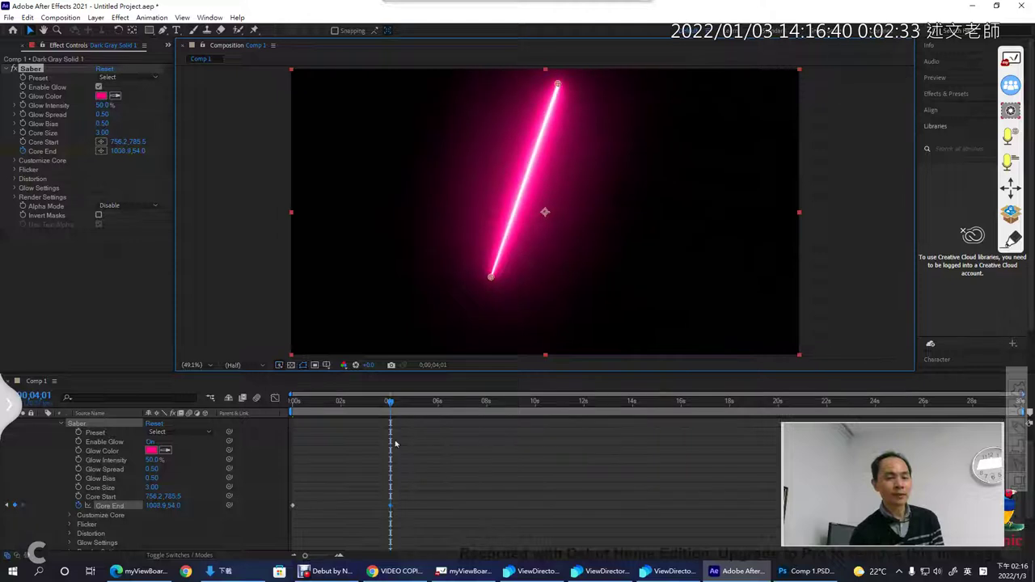
# - Scrub through the beam animation back to 0;00;00;00 and reduce the Saber Core Size to 1.70
pyautogui.moveTo(389, 402)
pyautogui.mouseDown()
pyautogui.moveTo(293, 402)
pyautogui.moveTo(395, 413)
pyautogui.moveTo(293, 412)
pyautogui.moveTo(372, 412)
pyautogui.mouseUp()
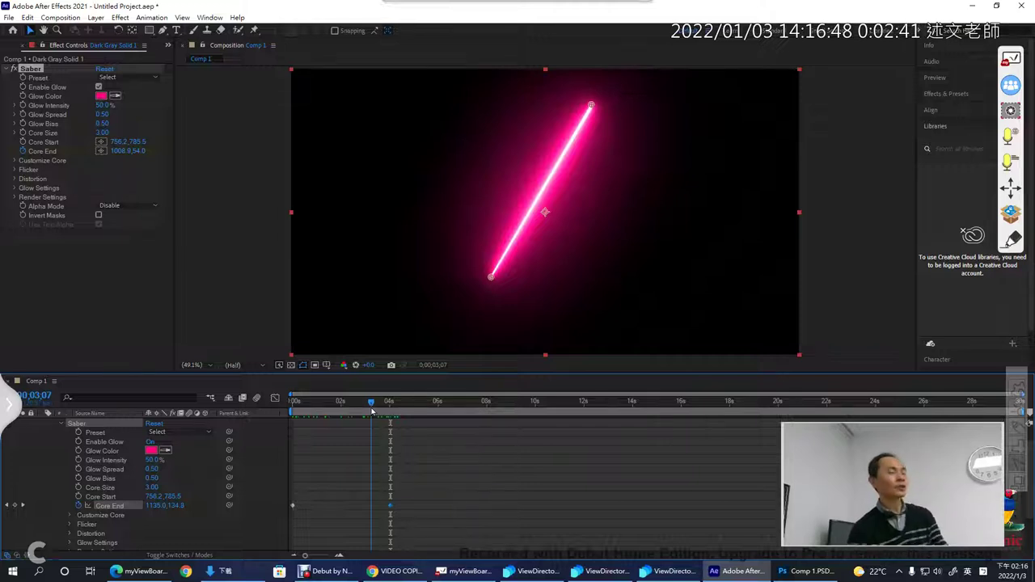
pyautogui.moveTo(372, 412); pyautogui.dragTo(251, 409)
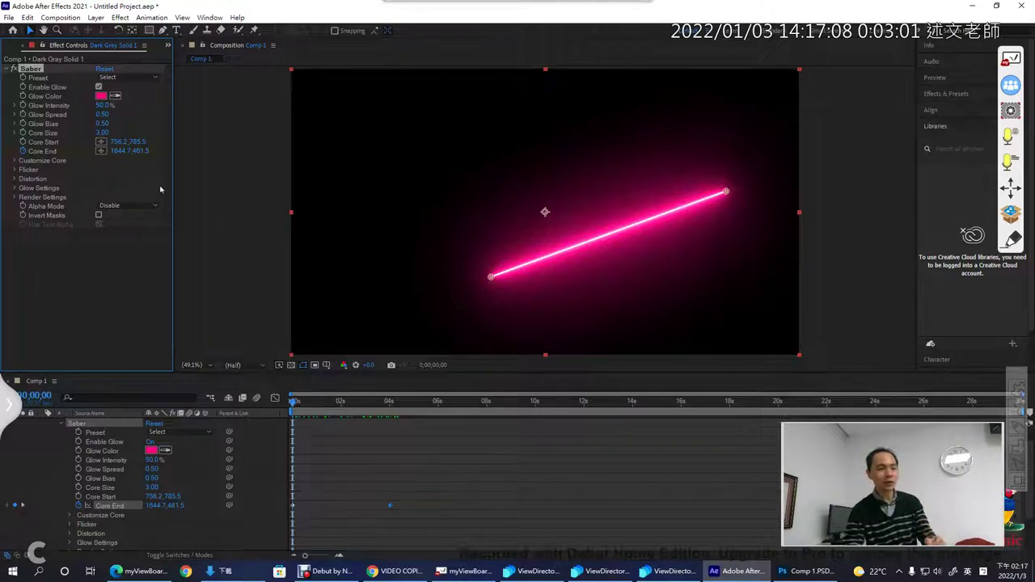
pyautogui.moveTo(151, 487)
pyautogui.mouseDown()
pyautogui.moveTo(186, 487)
pyautogui.moveTo(153, 487)
pyautogui.mouseUp()
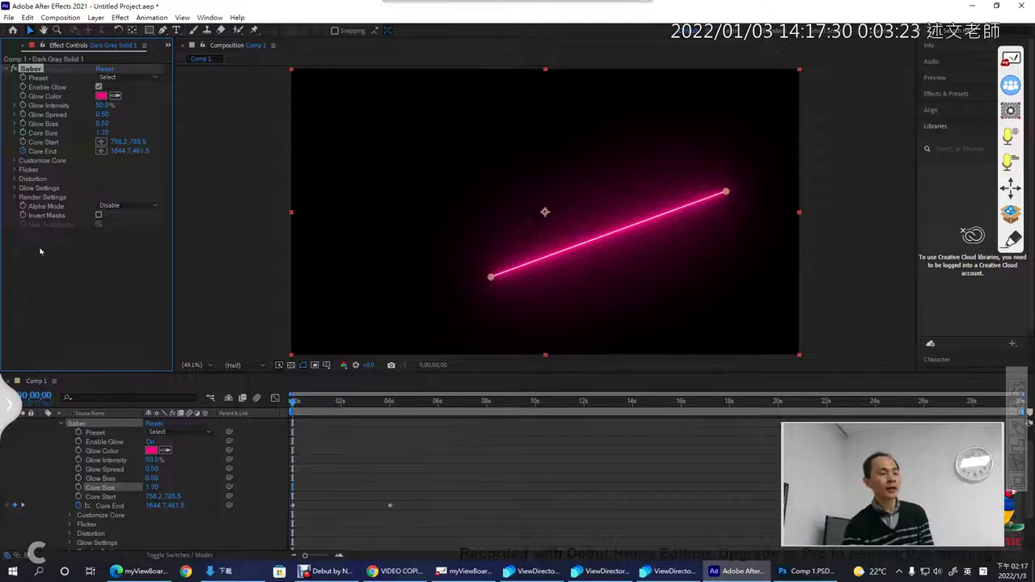
# - View the Saber effect's Alpha Mode options without changing them, and switch to the Saber preset gallery in Chrome
pyautogui.click(135, 208)
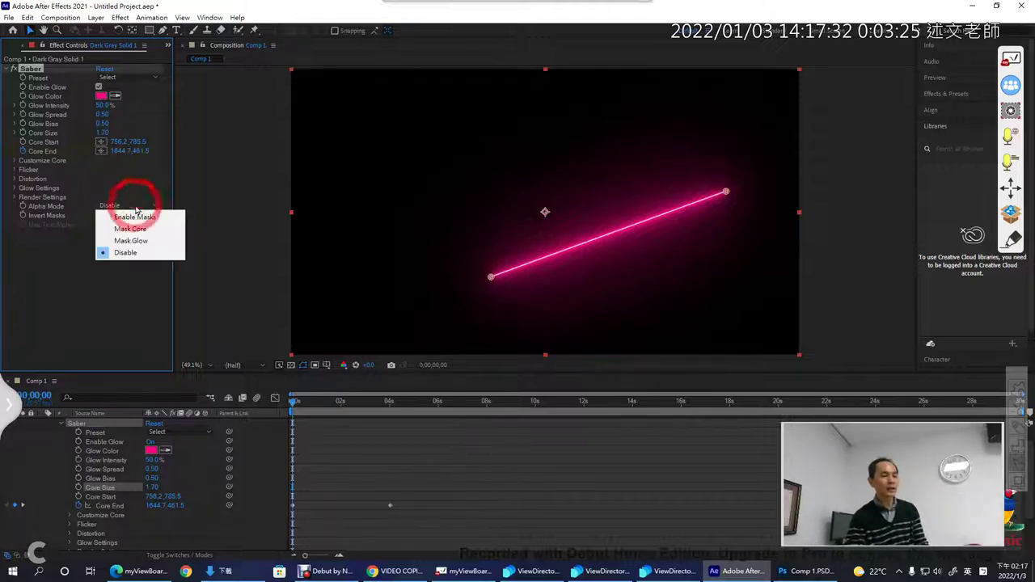
pyautogui.click(171, 166)
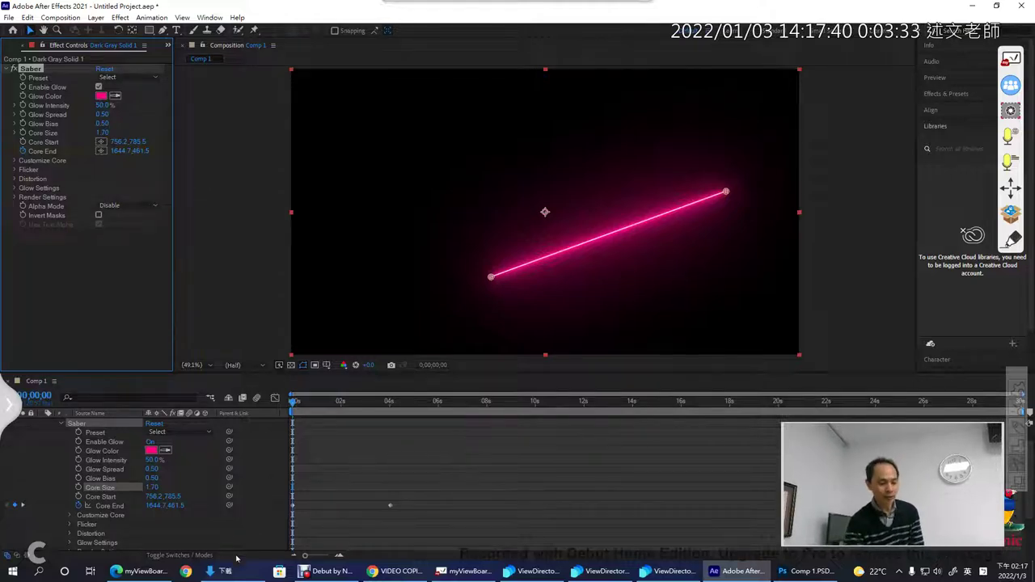
pyautogui.click(400, 571)
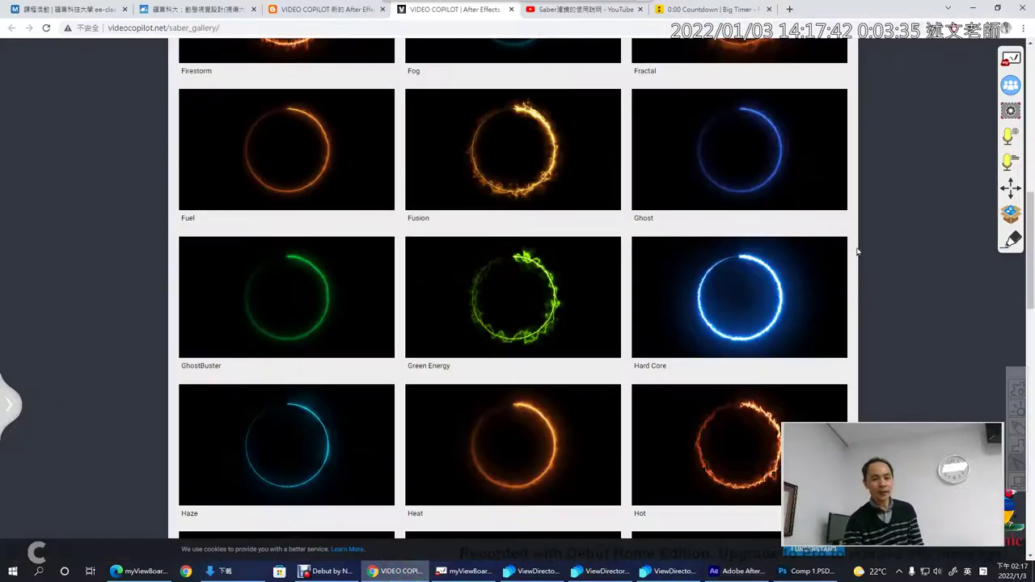
# - Capture the upper part of the Saber preset gallery page as a screenshot and save it as a PNG on the desktop
pyautogui.scroll(8, 866, 278)
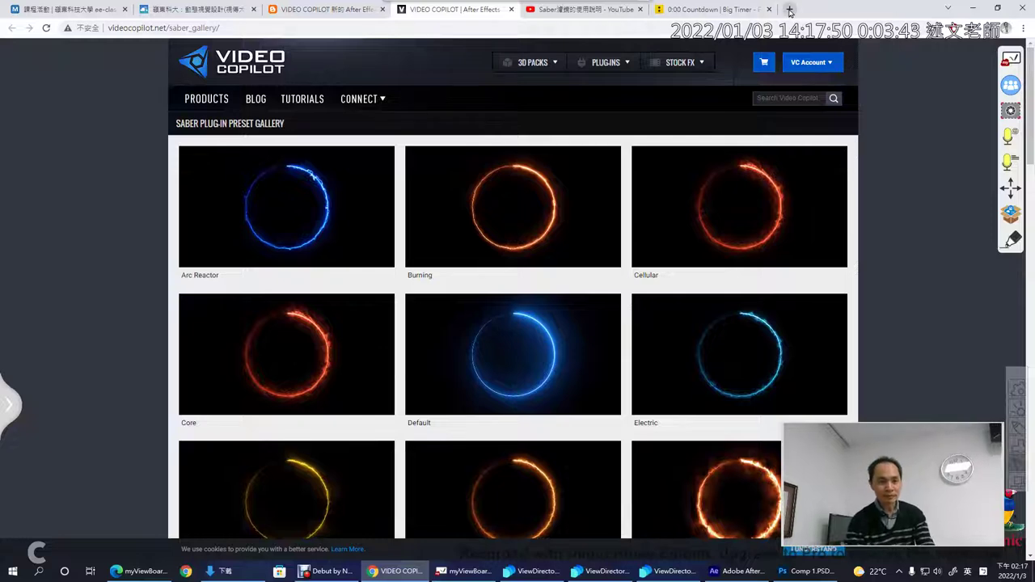
pyautogui.press('F1')
pyautogui.moveTo(170, 39)
pyautogui.mouseDown()
pyautogui.moveTo(576, 394)
pyautogui.moveTo(855, 438)
pyautogui.moveTo(857, 417)
pyautogui.mouseUp()
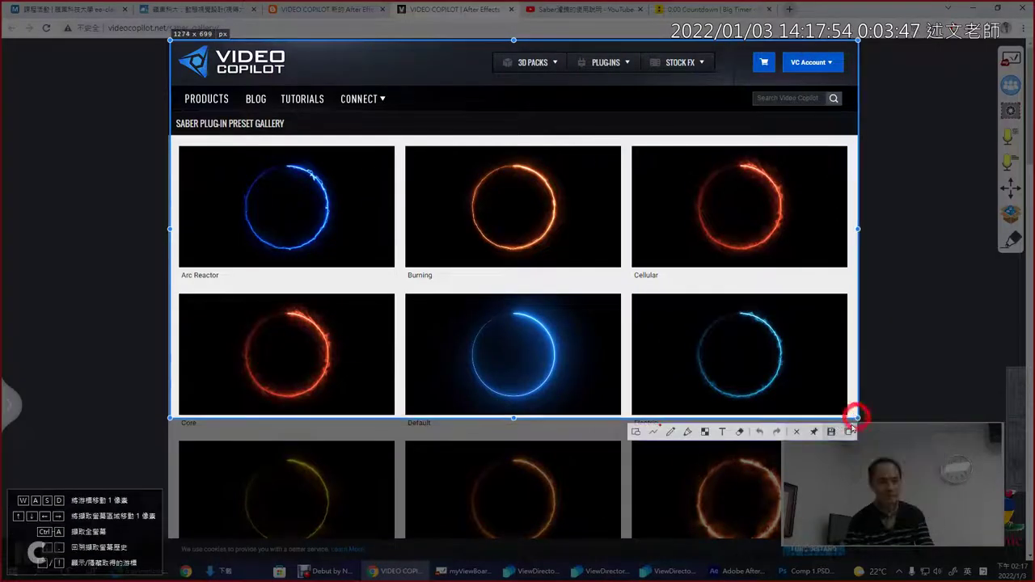
pyautogui.click(831, 432)
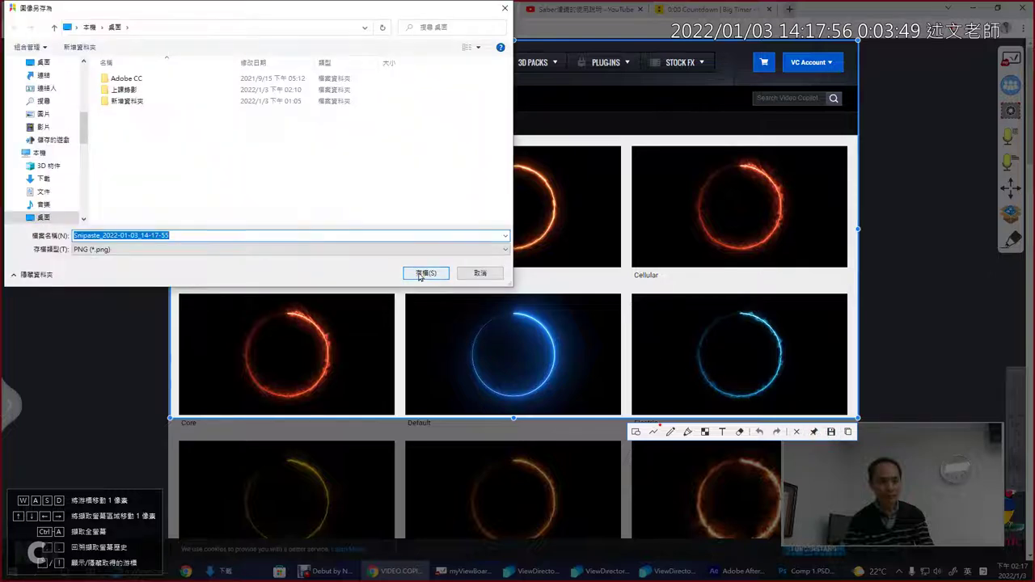
pyautogui.click(425, 273)
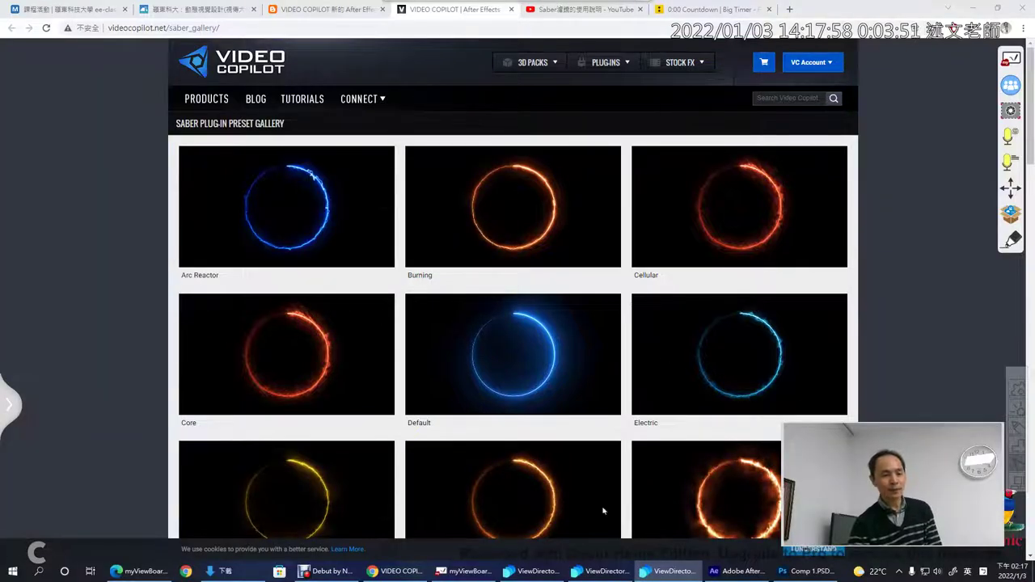
# - Return to the desktop and add the saved gallery screenshot to Comp 1 in After Effects as a new layer
pyautogui.click(972, 9)
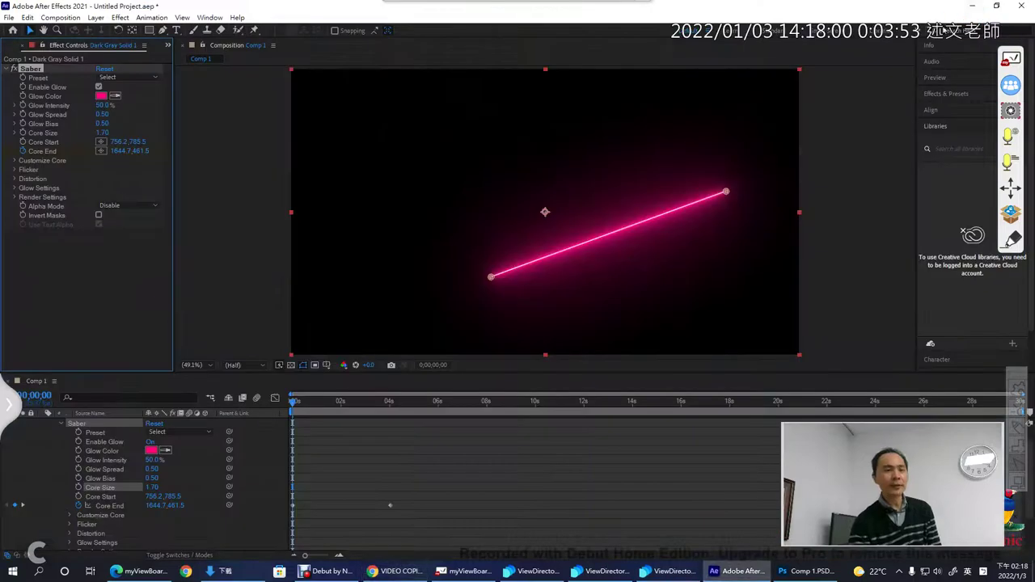
pyautogui.click(974, 8)
pyautogui.click(985, 7)
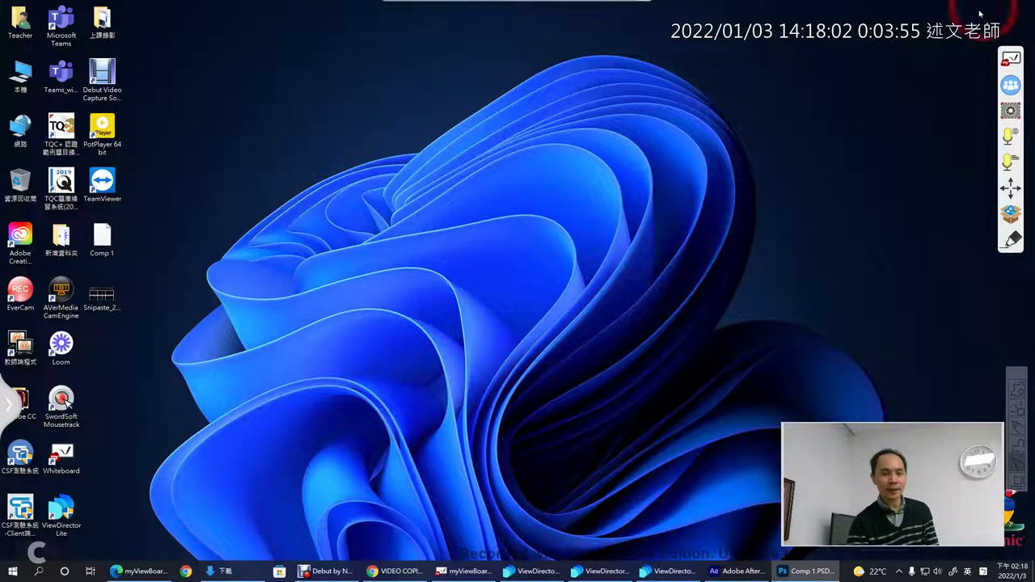
pyautogui.moveTo(101, 296); pyautogui.dragTo(310, 291)
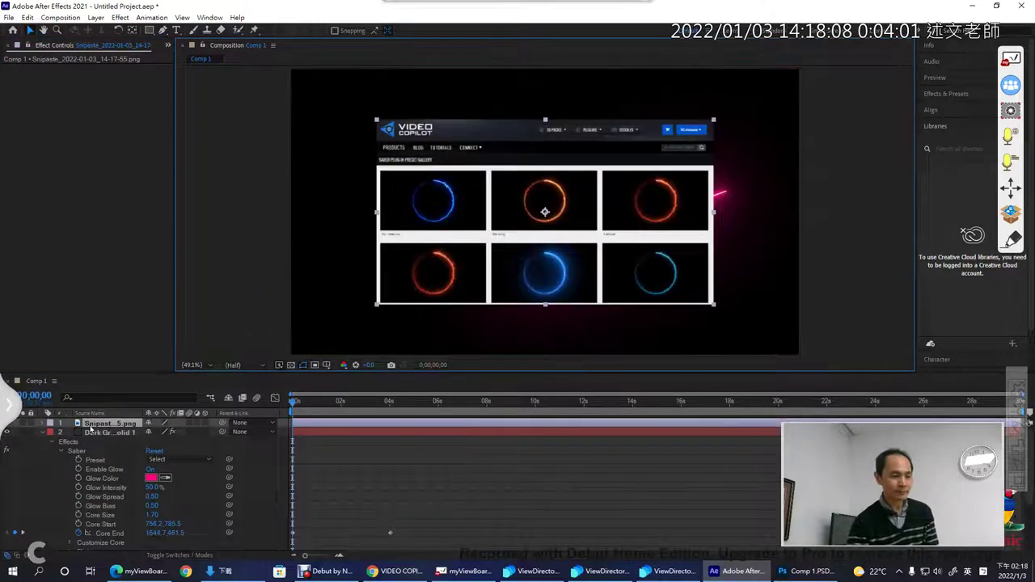
# - Collapse the Dark Gray Solid 1 properties and move the screenshot layer beneath it in the timeline
pyautogui.click(42, 432)
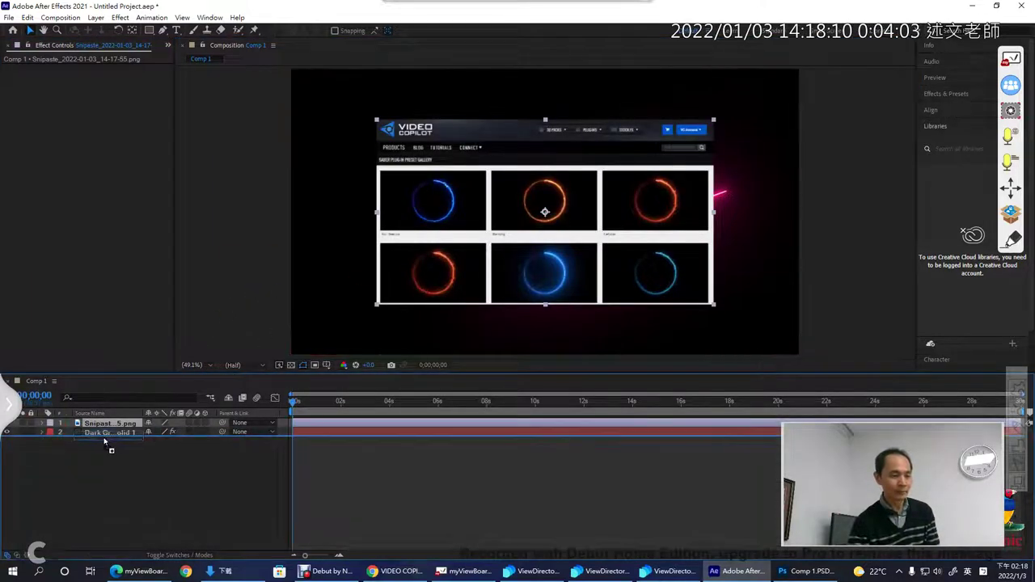
pyautogui.moveTo(104, 441); pyautogui.dragTo(104, 441)
pyautogui.keyDown('shift'); pyautogui.click(110, 425); pyautogui.keyUp('shift')
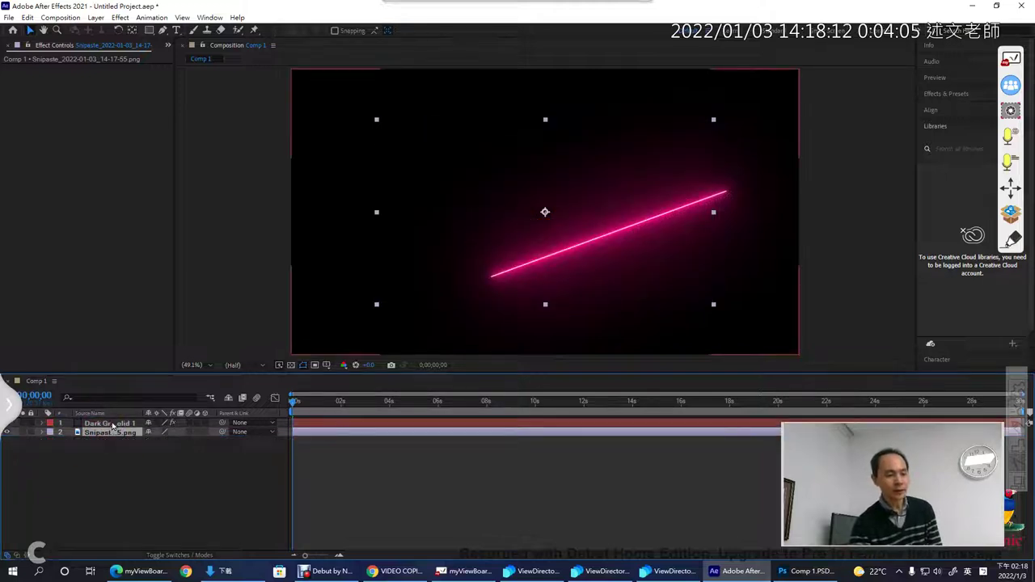
# - Enlarge the screenshot layer to a scale of about 161.7, 167.0% so it covers the whole composition
pyautogui.click(111, 432)
pyautogui.press('s')
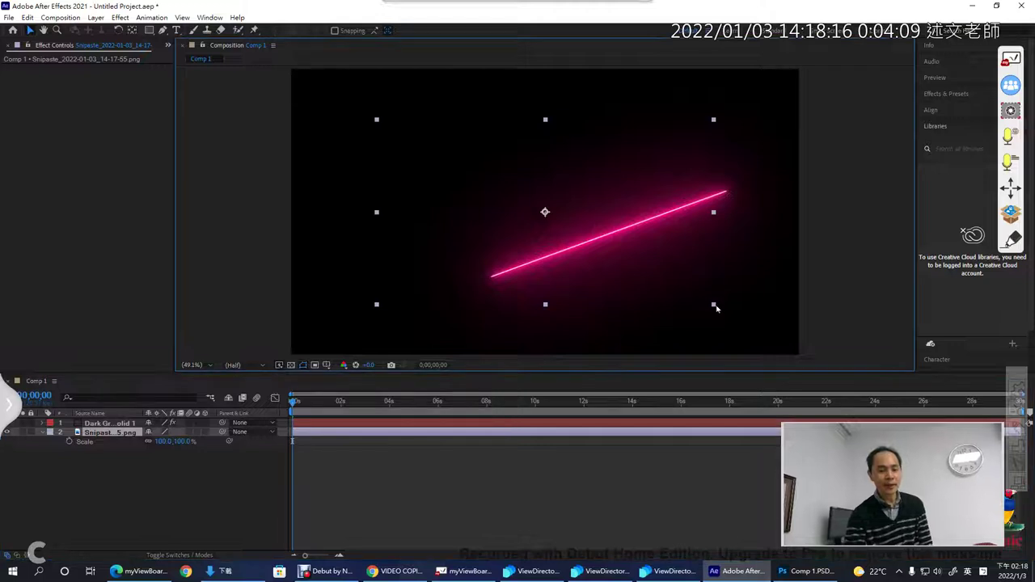
pyautogui.moveTo(716, 307); pyautogui.dragTo(821, 371)
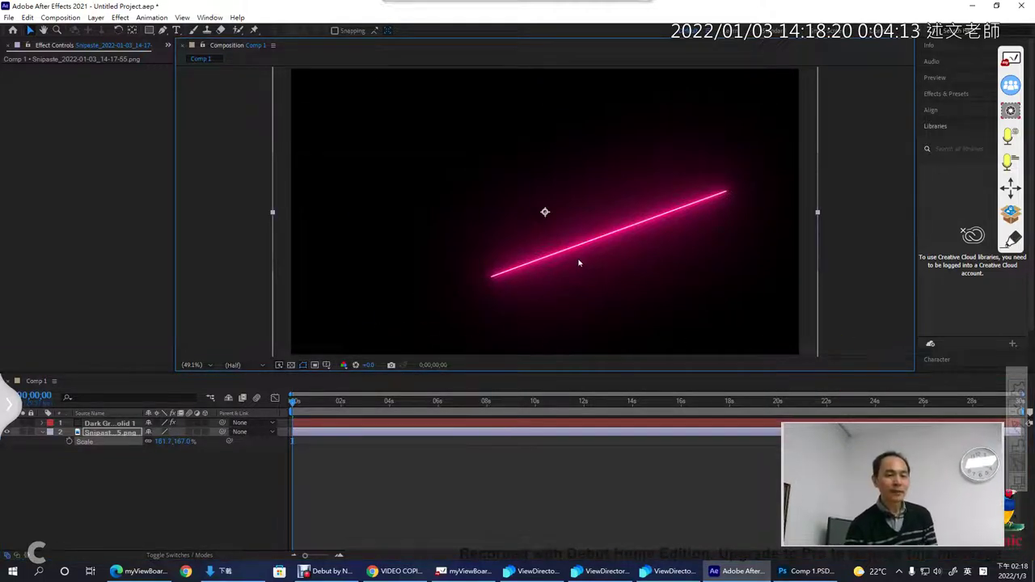
# - Shift the Dark Gray Solid 1 beam layer aside to reveal the screenshot behind it, and move it back over the composition
pyautogui.click(101, 423)
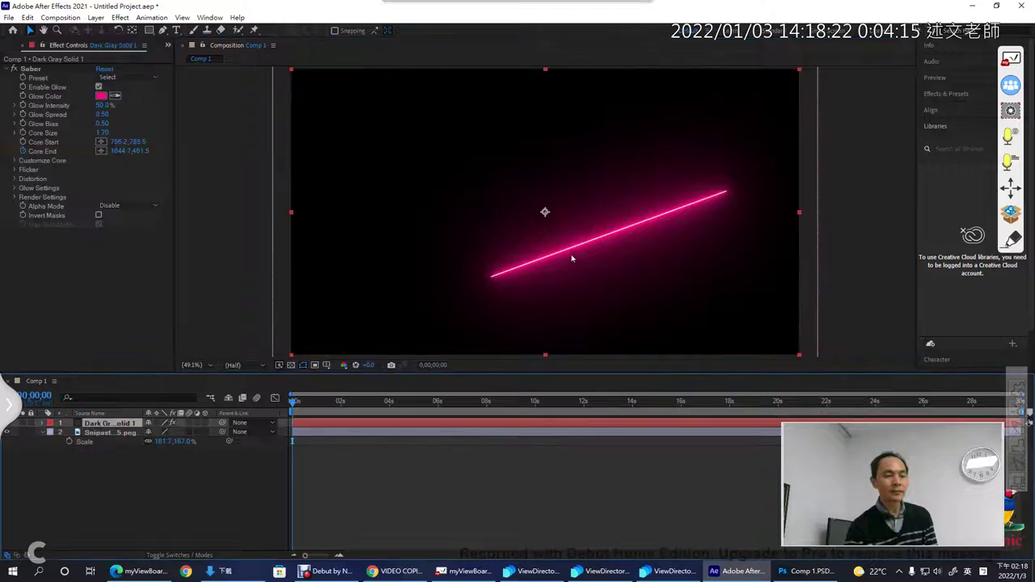
pyautogui.moveTo(572, 249); pyautogui.dragTo(710, 264)
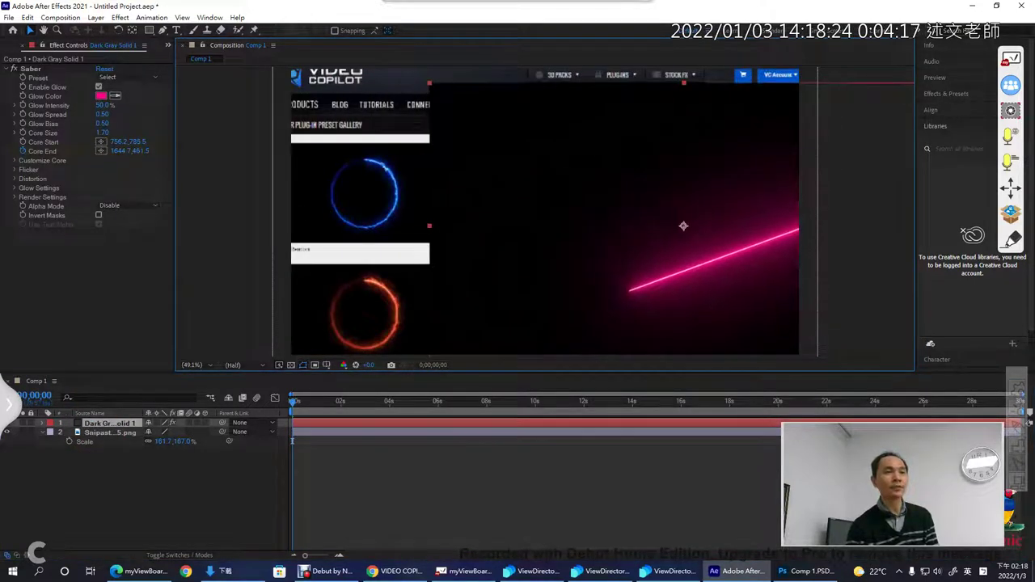
pyautogui.moveTo(683, 226); pyautogui.dragTo(544, 210)
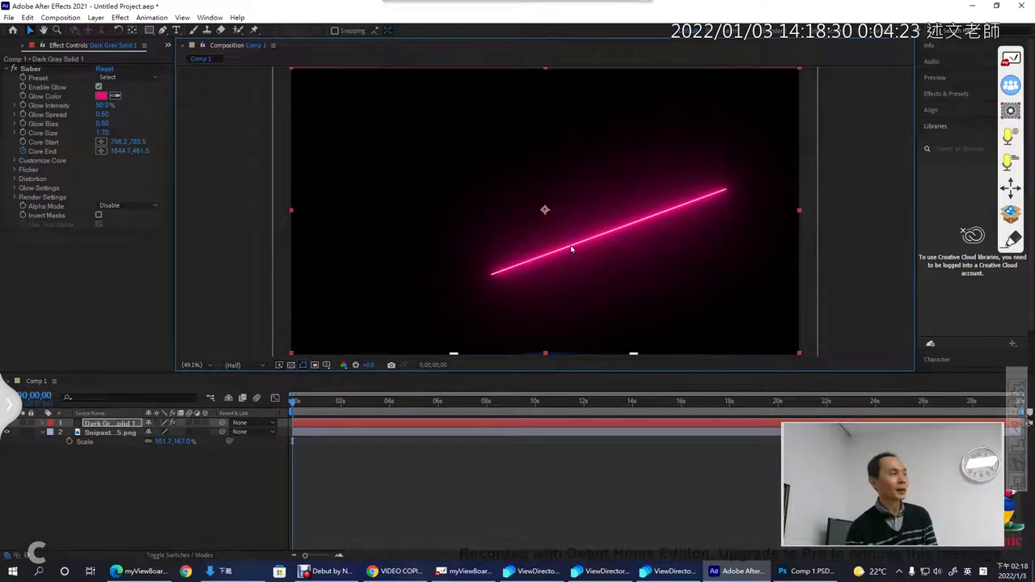
# - Switch to Chrome and look through the blog article about the Saber plug-in
pyautogui.click(396, 571)
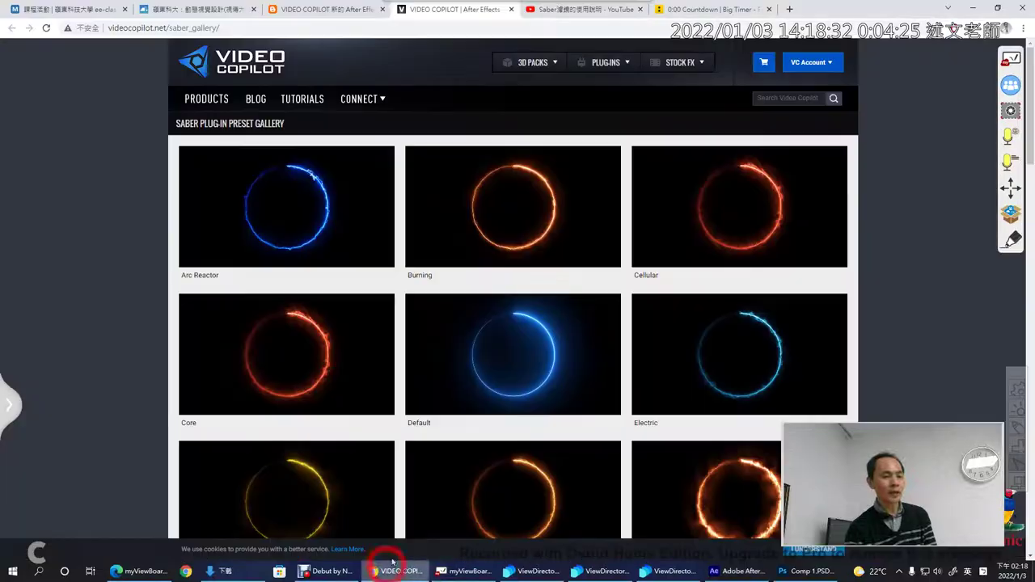
pyautogui.click(315, 10)
pyautogui.scroll(-5, 380, 339)
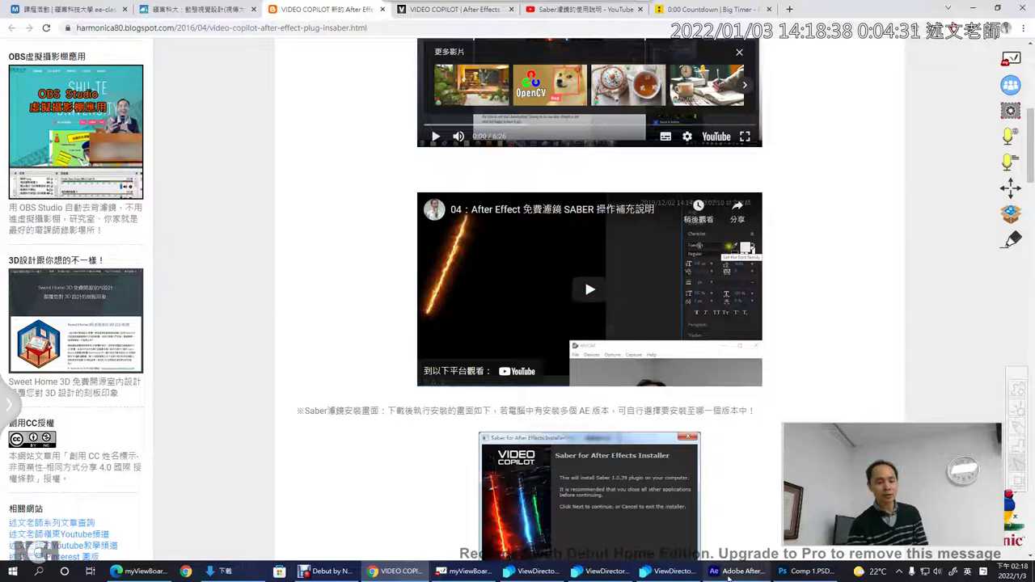
# - Switch back to After Effects, try the Enable Masks option for Saber's Alpha Mode, and set it back to Disable
pyautogui.click(736, 571)
pyautogui.click(112, 205)
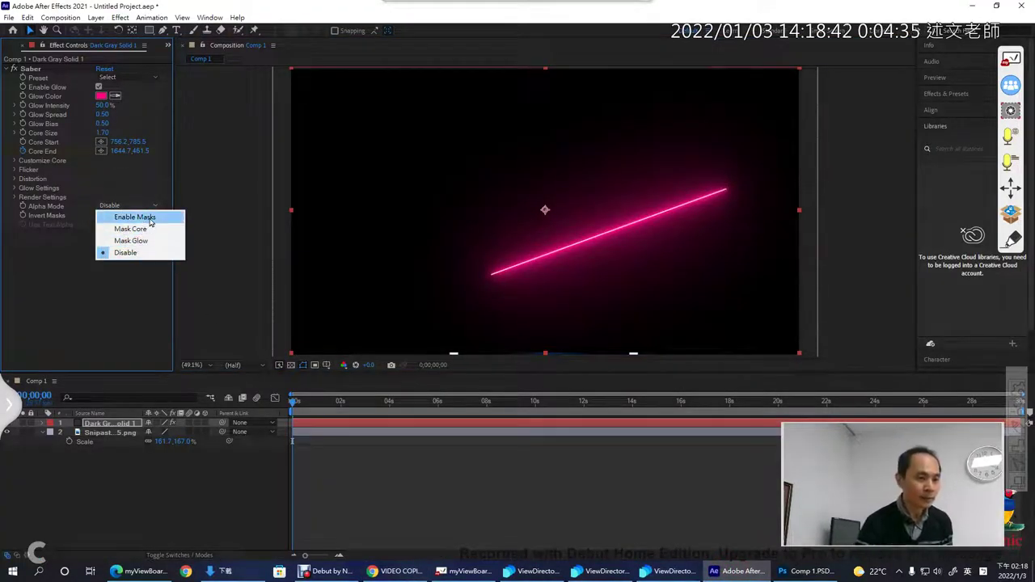
pyautogui.click(134, 217)
pyautogui.click(122, 206)
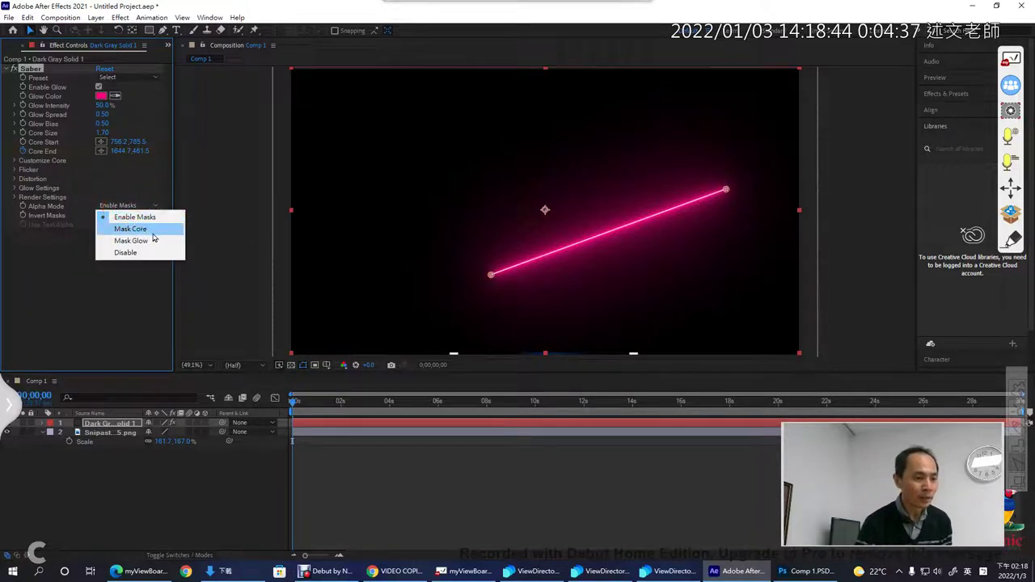
pyautogui.click(131, 241)
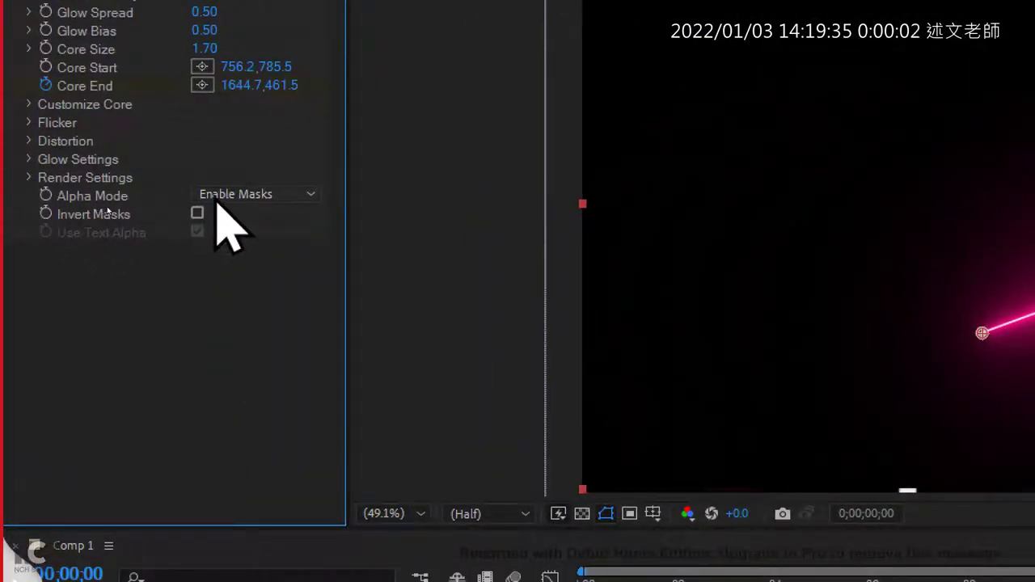
pyautogui.click(243, 194)
pyautogui.click(242, 289)
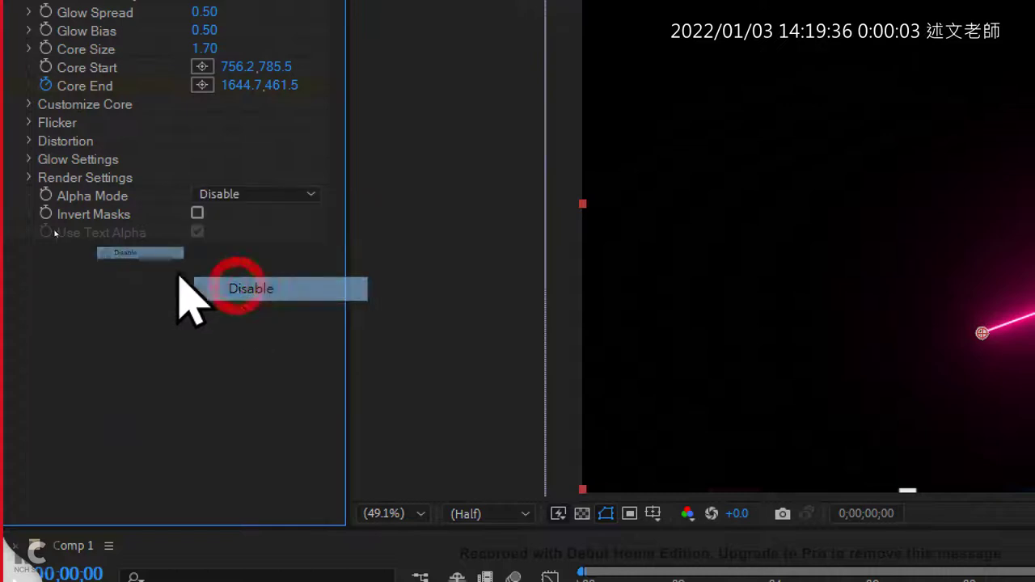
# - Try the Transparent Composite Setting in Saber's Render Settings to show the screenshot behind the beam, and set it back to Black
pyautogui.click(30, 178)
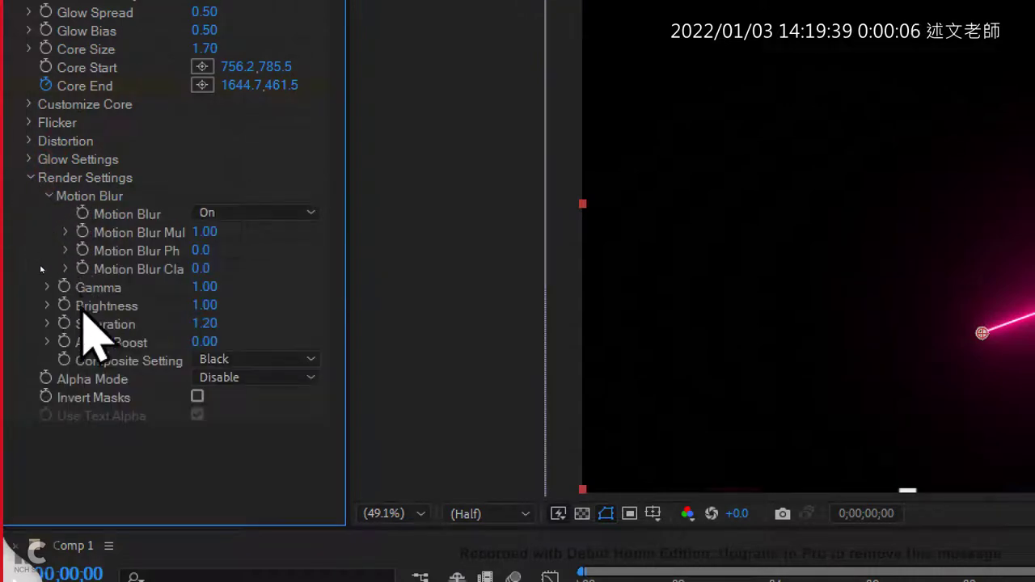
pyautogui.click(235, 360)
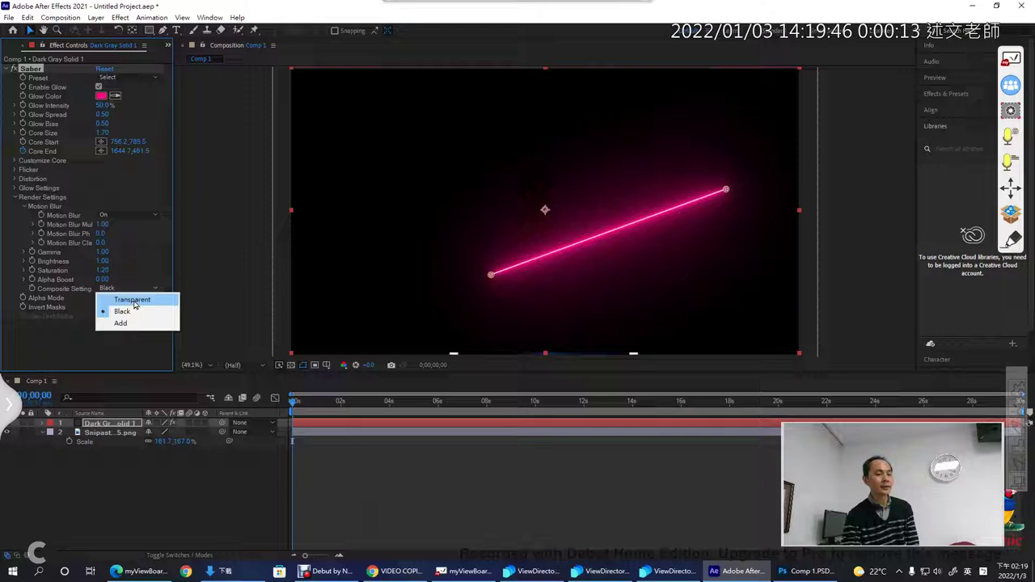
pyautogui.click(132, 300)
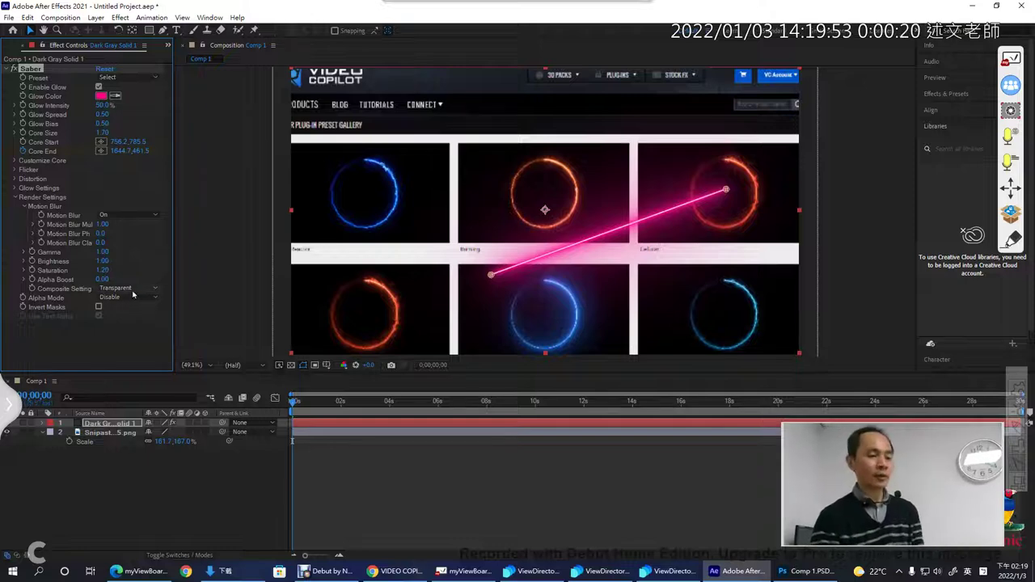
pyautogui.click(129, 289)
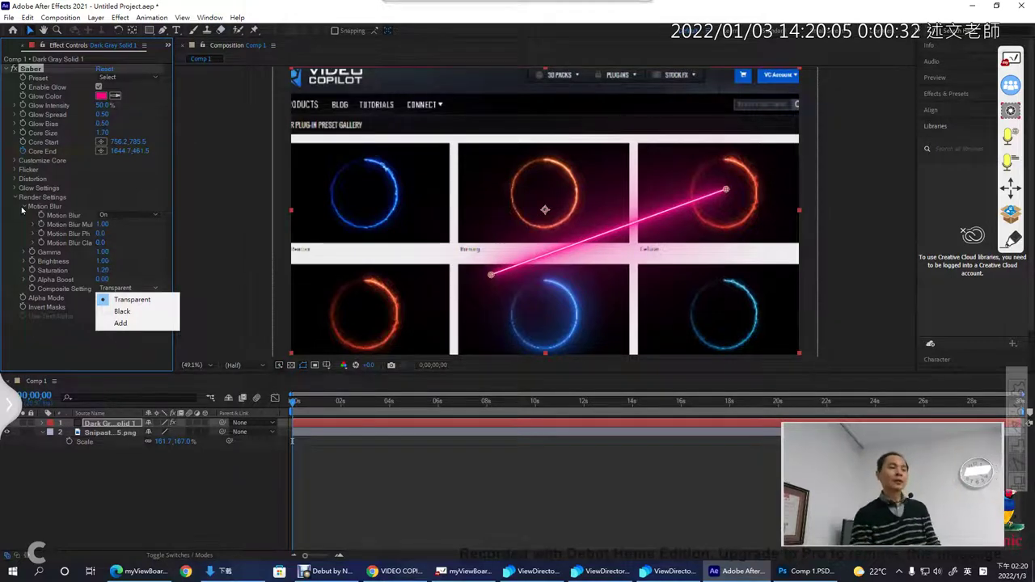
pyautogui.click(137, 312)
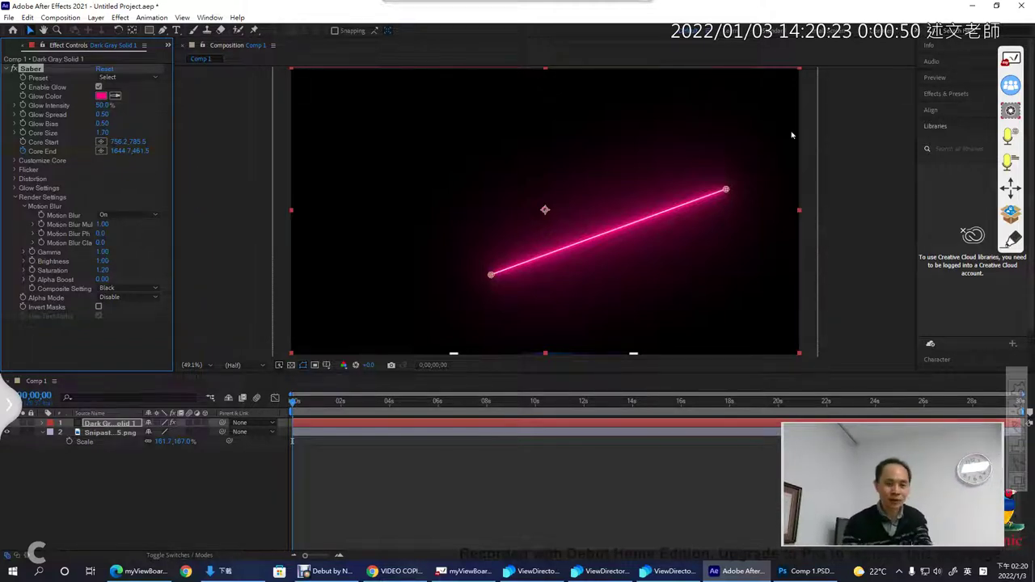
# - Hide the Dark Gray Solid 1 beam layer in the timeline
pyautogui.click(996, 6)
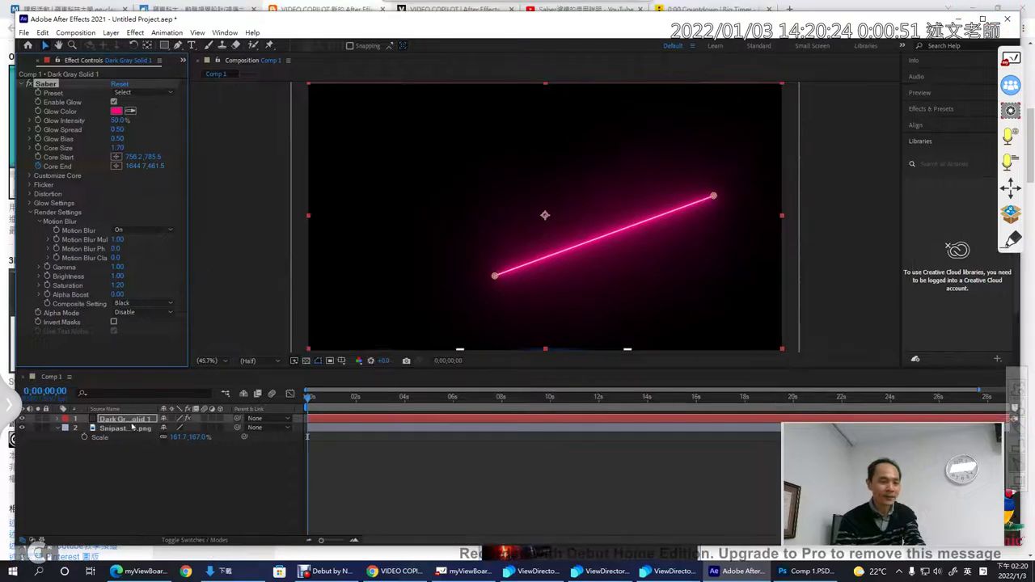
pyautogui.click(23, 419)
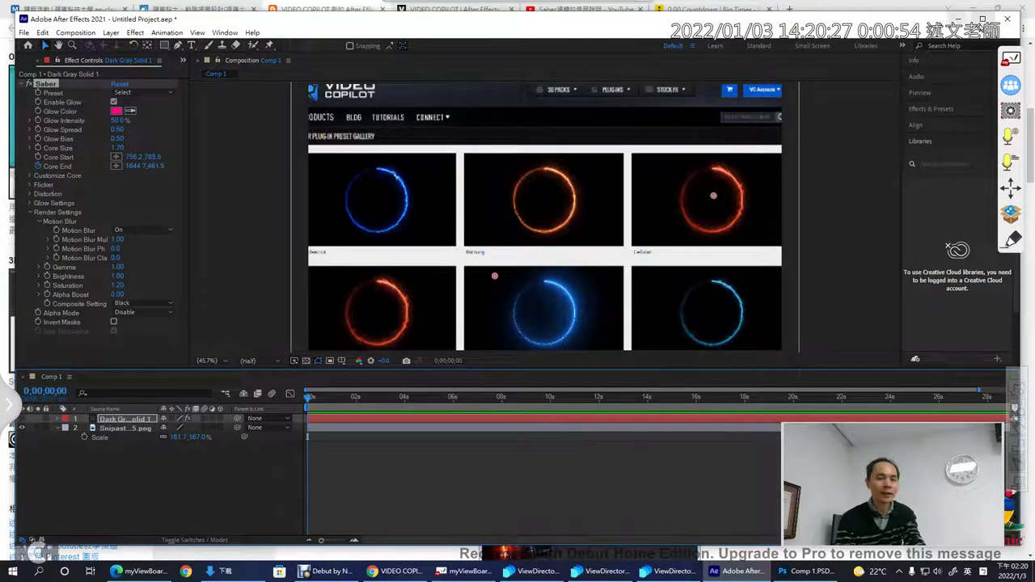
pyautogui.click(982, 18)
# - Create a new 1920 x 1080 px dark gray solid layer with the default settings
pyautogui.click(95, 17)
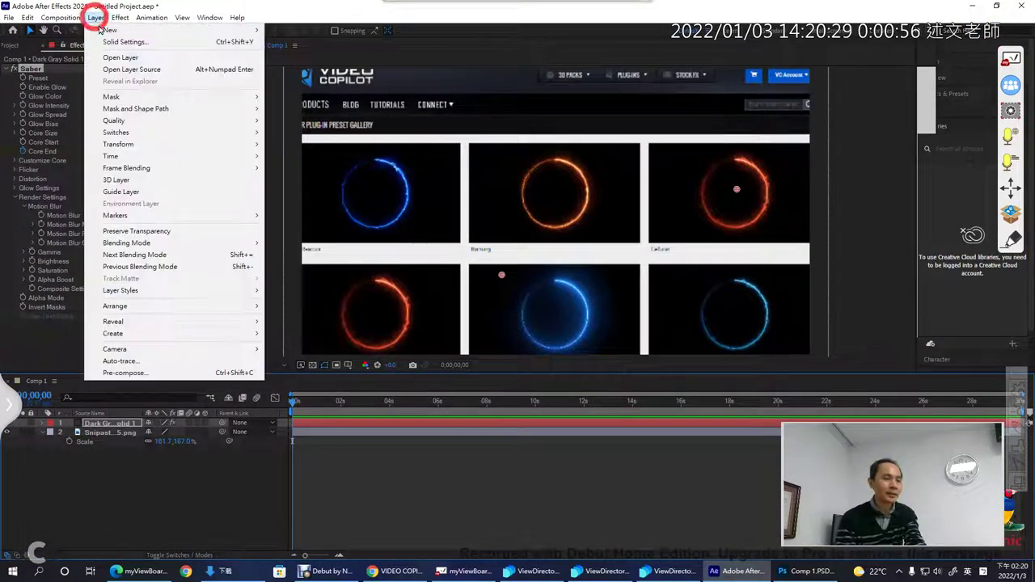
pyautogui.moveTo(114, 30)
pyautogui.click(289, 41)
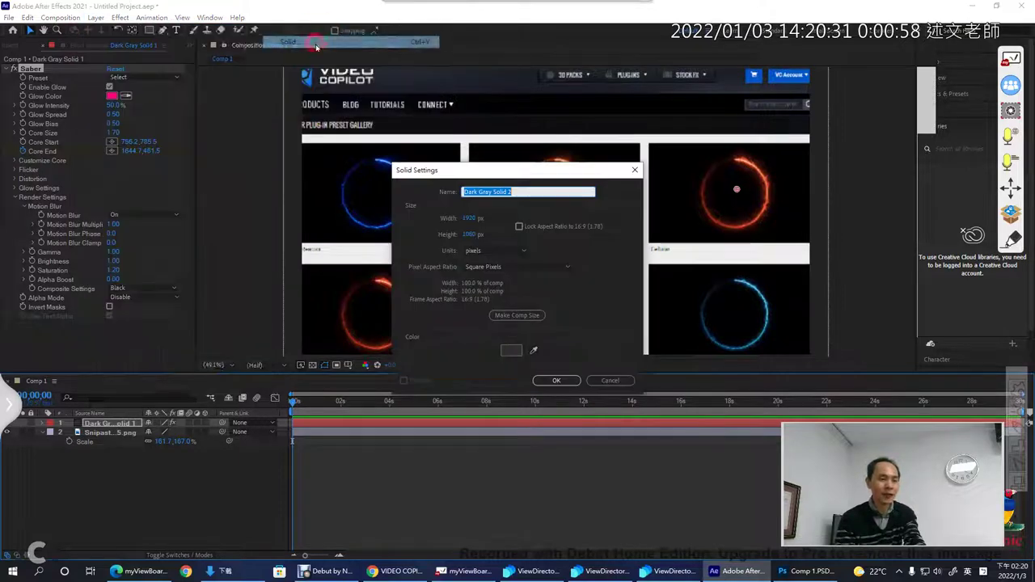
pyautogui.click(552, 376)
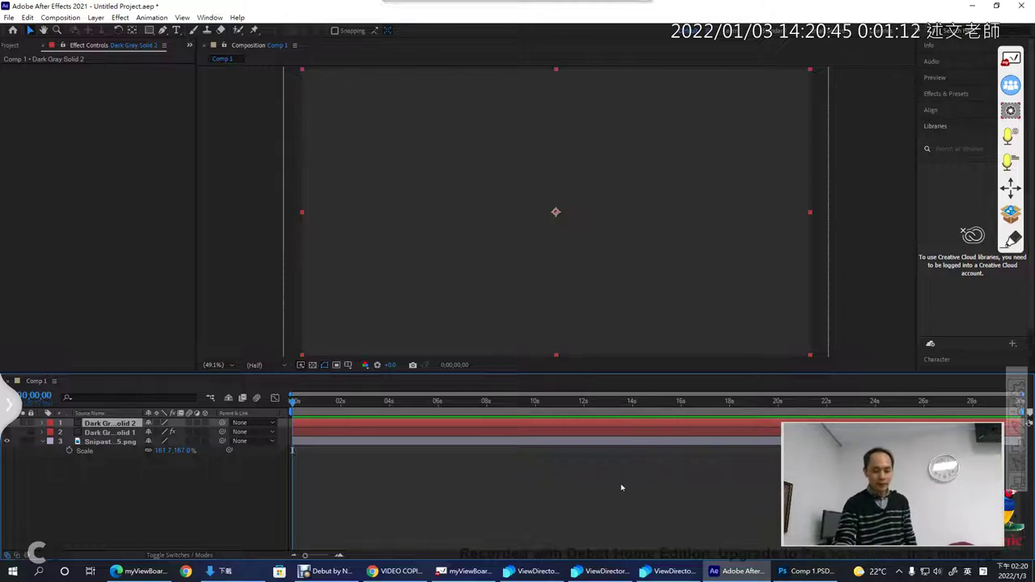
# - Switch to Photoshop, activate the Custom Shape tool, and expand the 野生動物 (wild animals) group of available shapes
pyautogui.click(802, 571)
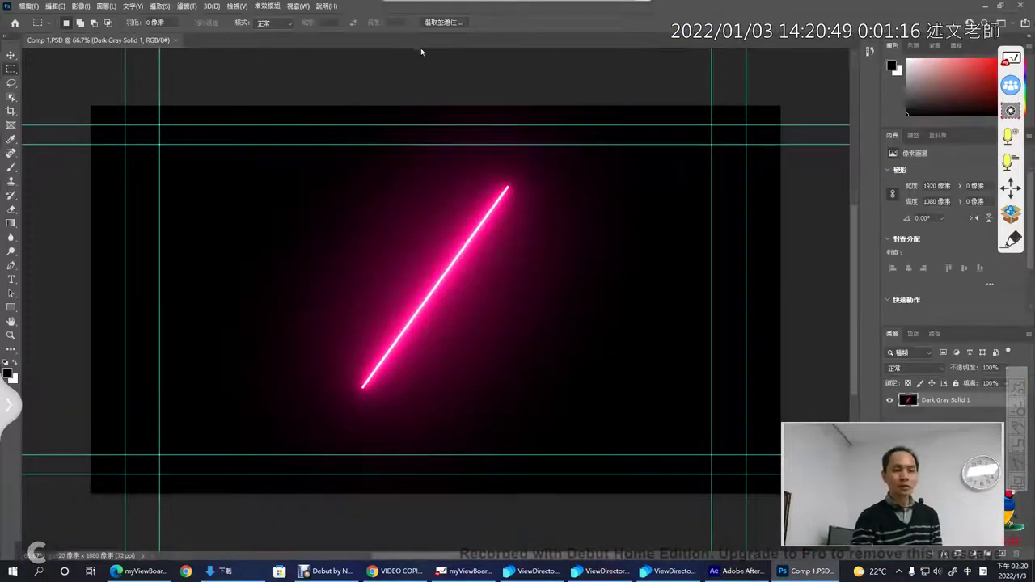
pyautogui.click(10, 307)
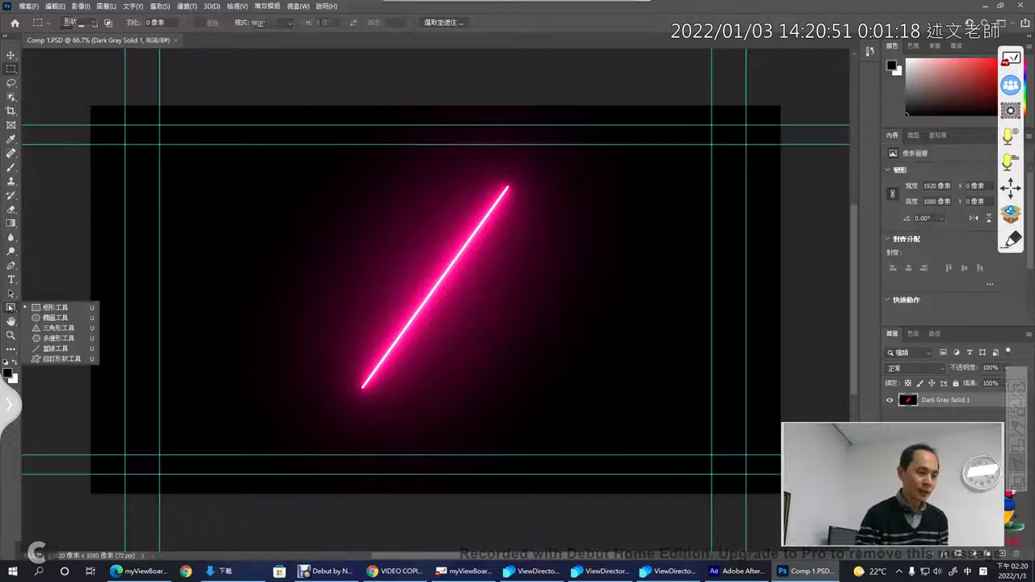
pyautogui.click(37, 358)
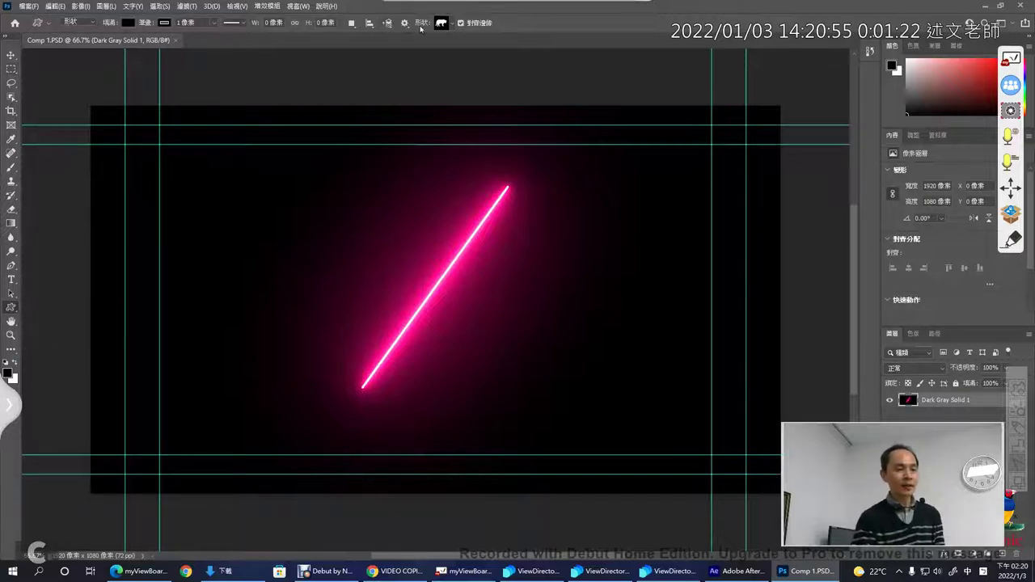
pyautogui.click(450, 27)
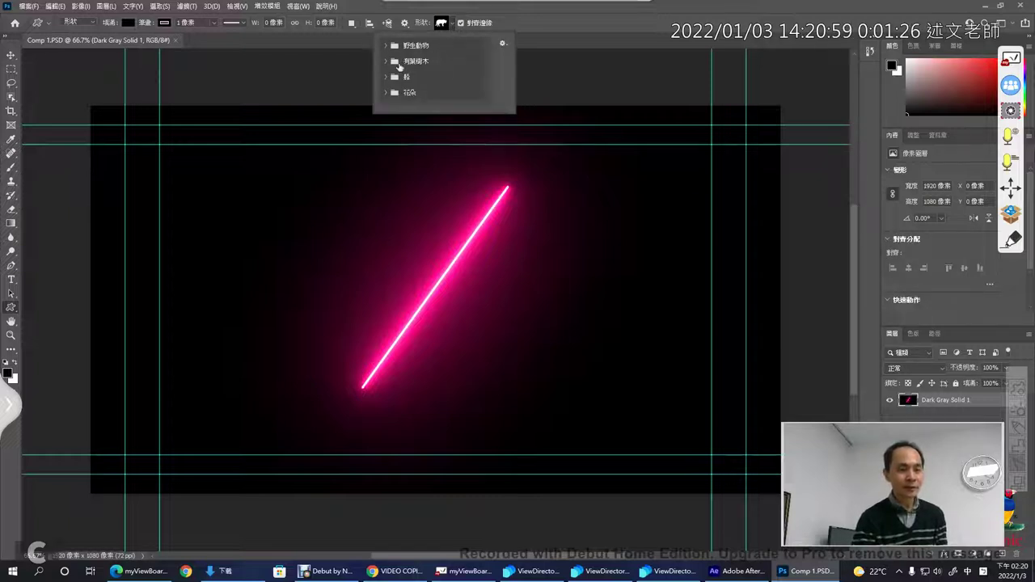
pyautogui.click(422, 24)
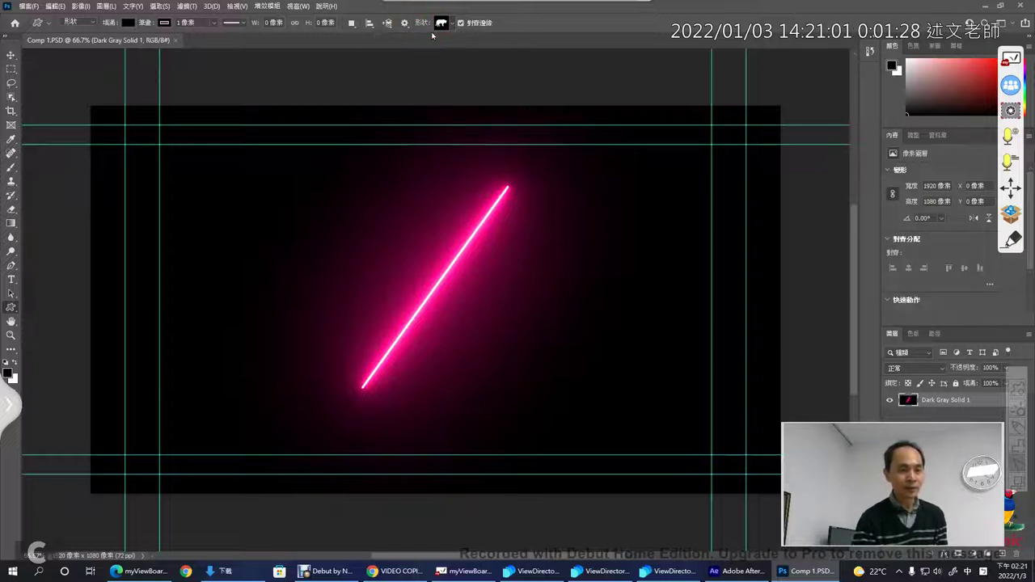
pyautogui.click(441, 23)
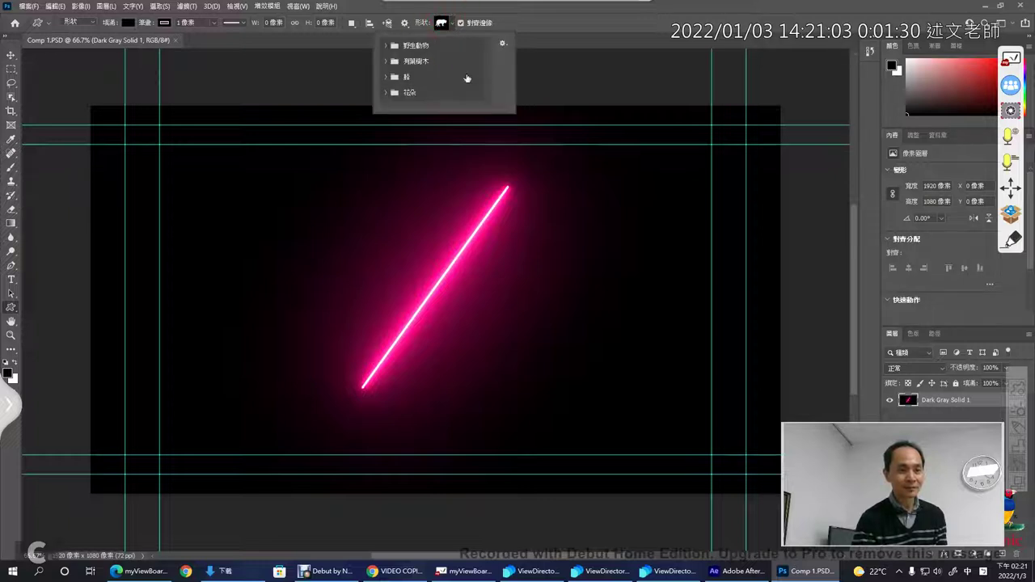
pyautogui.scroll(-1, 428, 81)
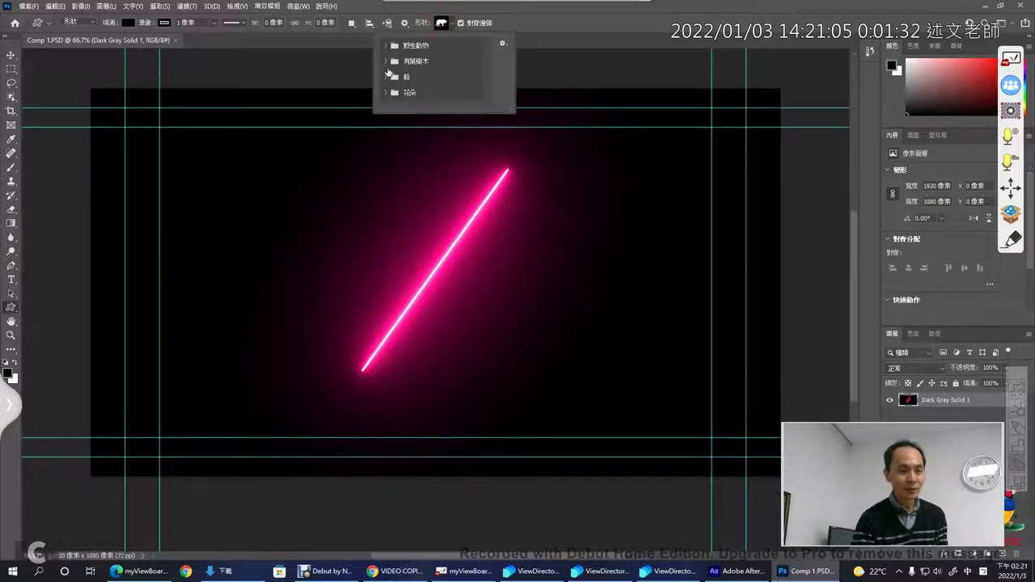
pyautogui.click(387, 45)
# - Add the default shapes to the custom shape collection
pyautogui.click(502, 43)
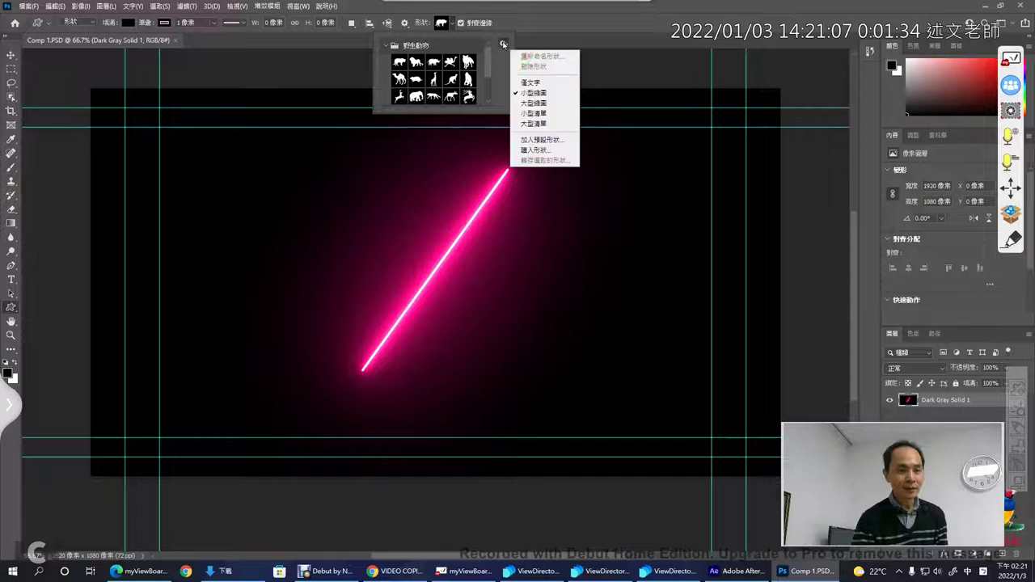
pyautogui.click(564, 141)
pyautogui.click(478, 211)
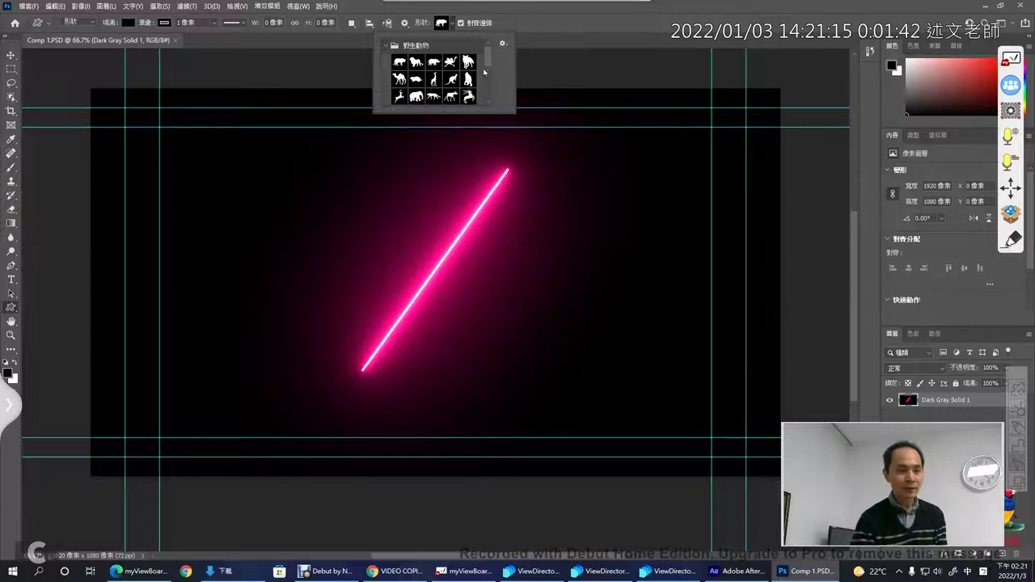
# - Draw the kangaroo custom shape from the 野生動物 group, about 362 px wide and 287 px high, beside the pink beam
pyautogui.moveTo(488, 61)
pyautogui.mouseDown()
pyautogui.moveTo(485, 85)
pyautogui.moveTo(490, 50)
pyautogui.mouseUp()
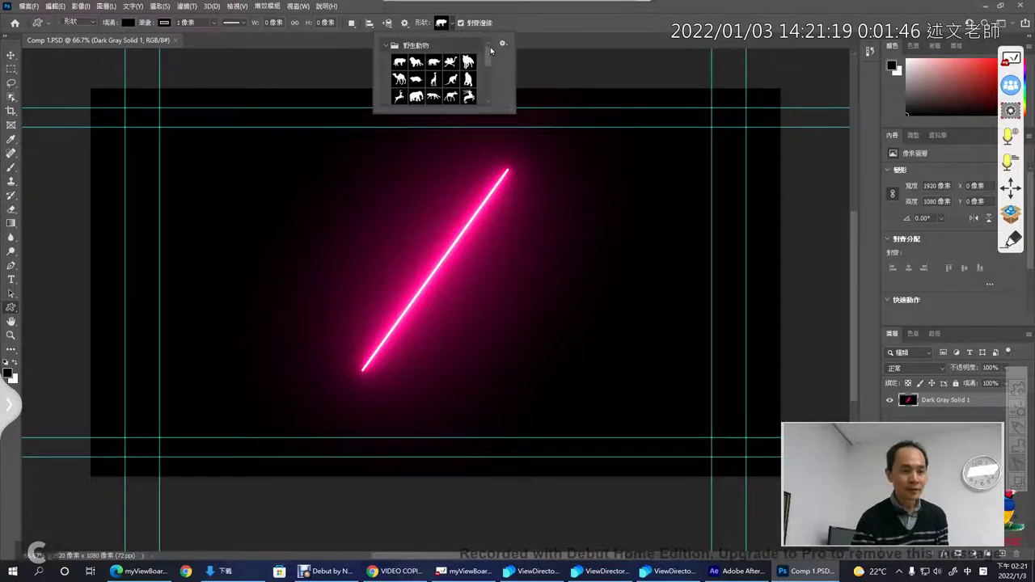
pyautogui.click(451, 79)
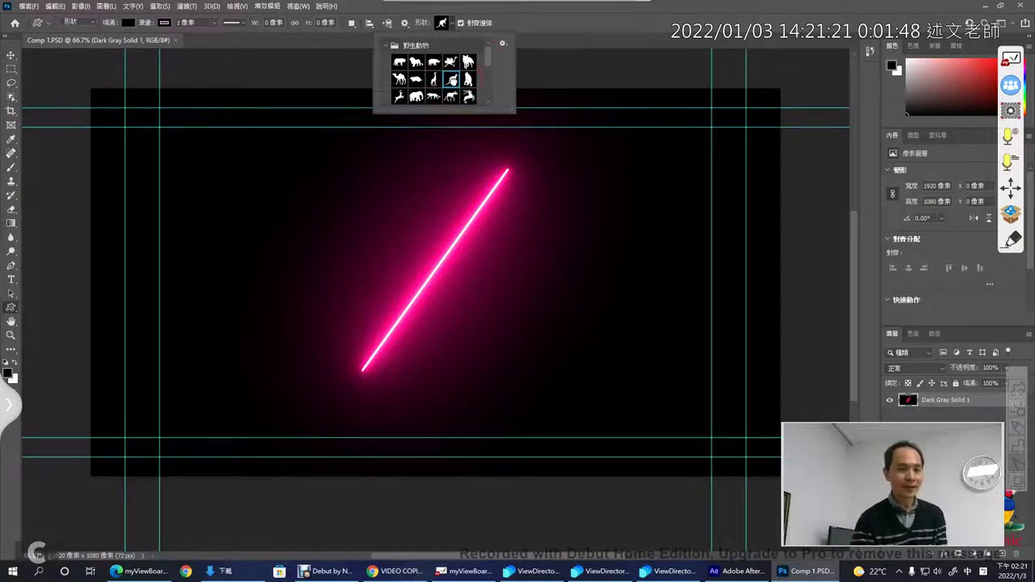
pyautogui.moveTo(200, 186); pyautogui.dragTo(331, 301)
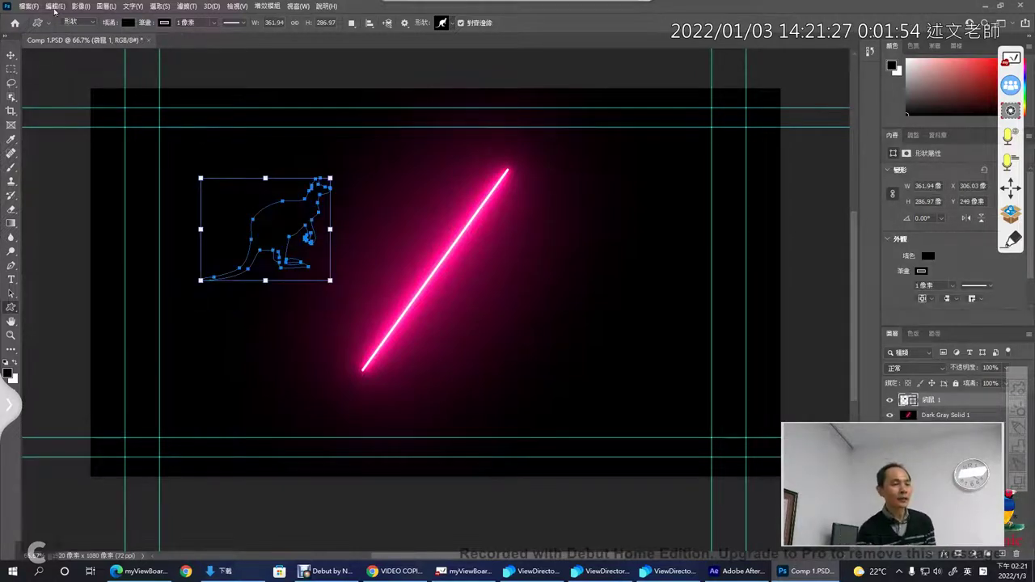
# - Copy the kangaroo path, switch to After Effects, and paste it as masks onto the Dark Gray Solid 2 layer
pyautogui.click(55, 5)
pyautogui.click(97, 81)
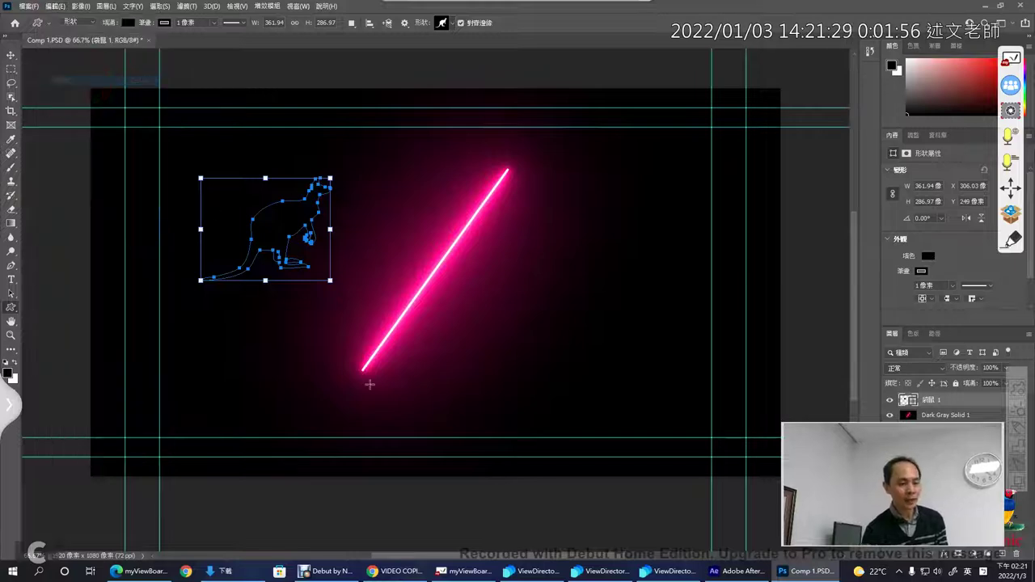
pyautogui.click(737, 571)
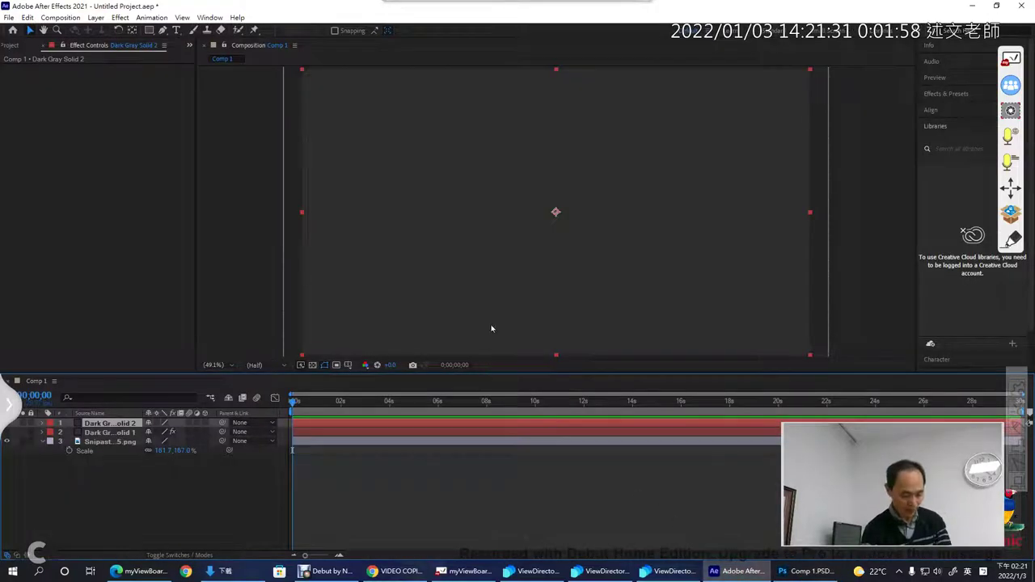
pyautogui.hotkey('ctrl', 'v')
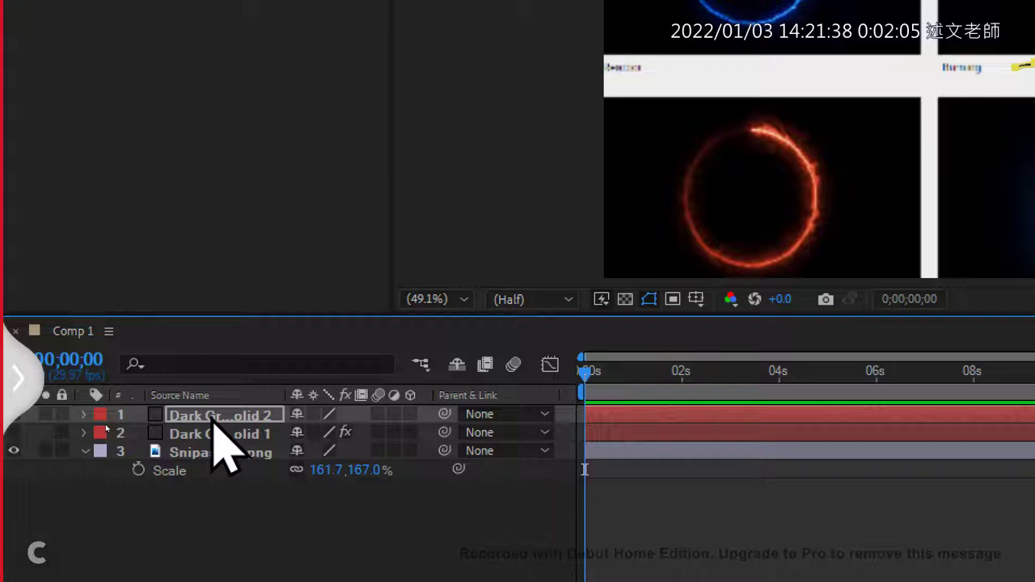
# - Reveal the masks of the Dark Gray Solid 2 layer, select Mask 2, and examine the kangaroo outline at 100%
pyautogui.click(105, 423)
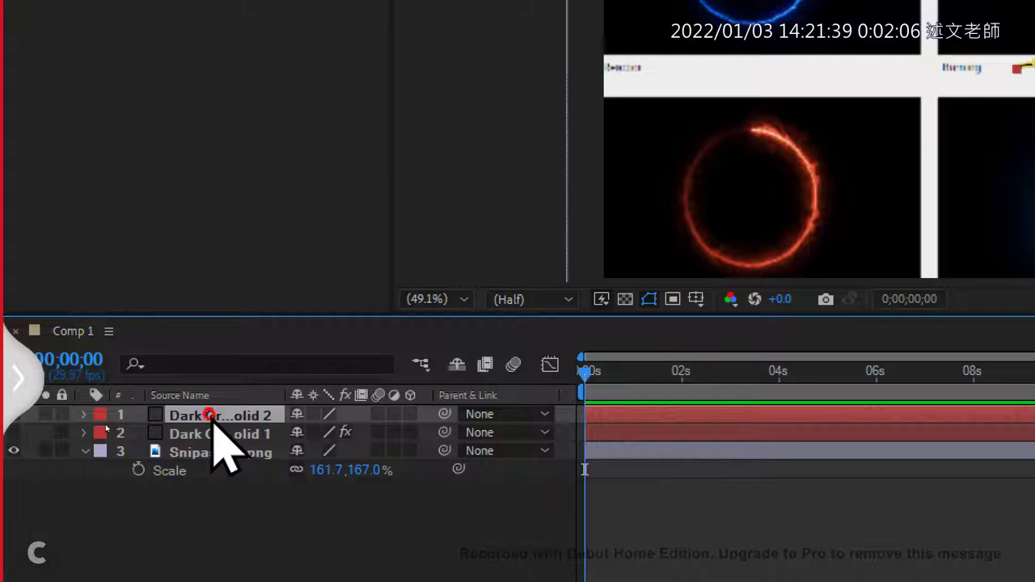
pyautogui.click(83, 414)
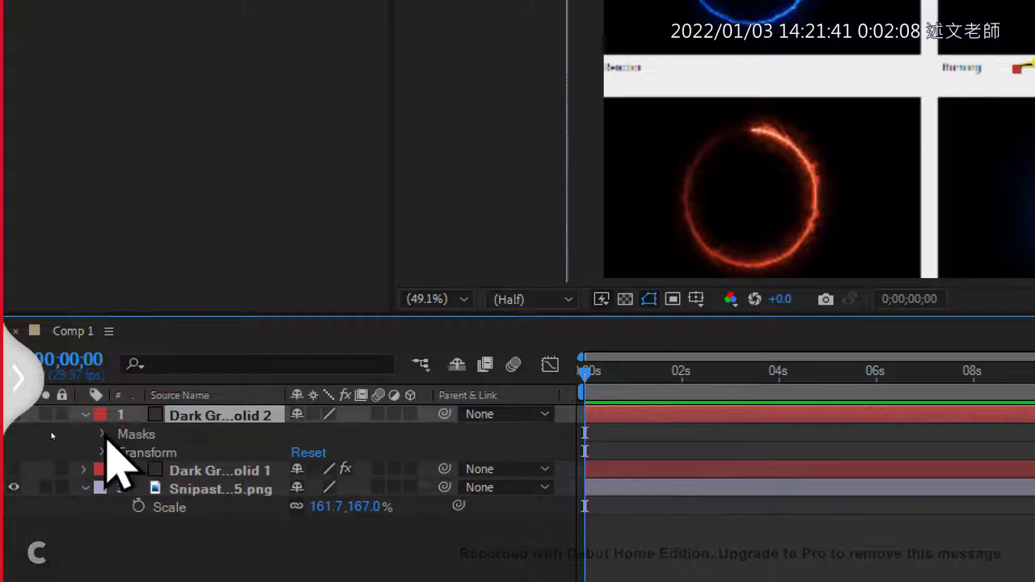
pyautogui.click(103, 435)
pyautogui.click(176, 470)
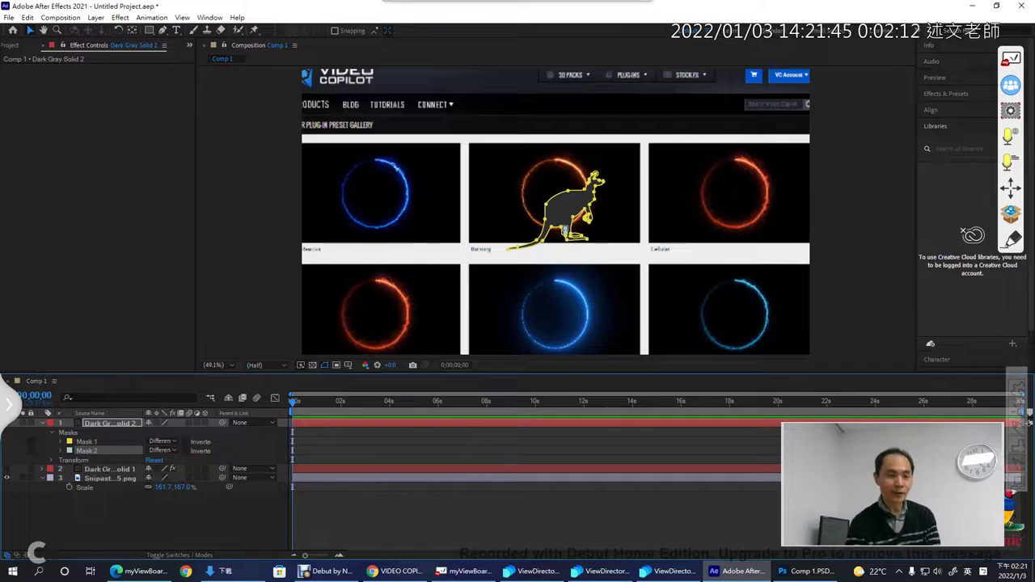
pyautogui.press('/')
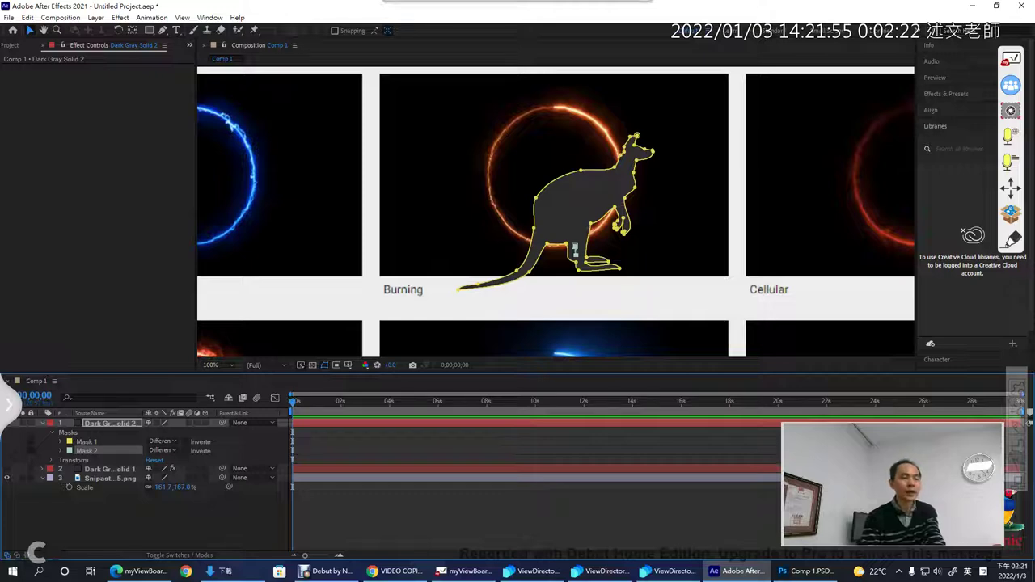
# - Apply the Video Copilot Saber effect to Dark Gray Solid 2 and set its Core Type to Layer Masks
pyautogui.click(119, 18)
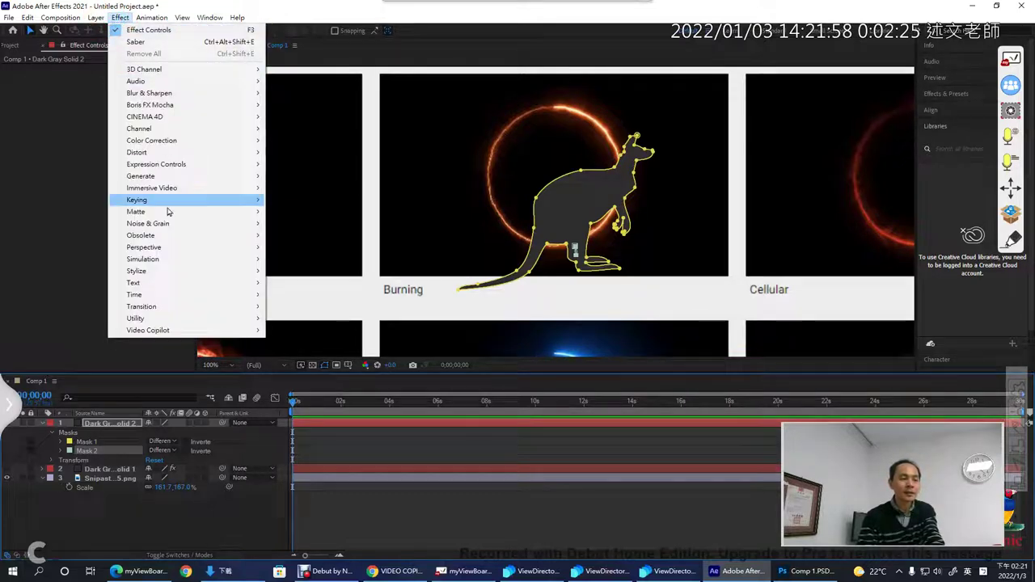
pyautogui.click(185, 330)
pyautogui.click(291, 329)
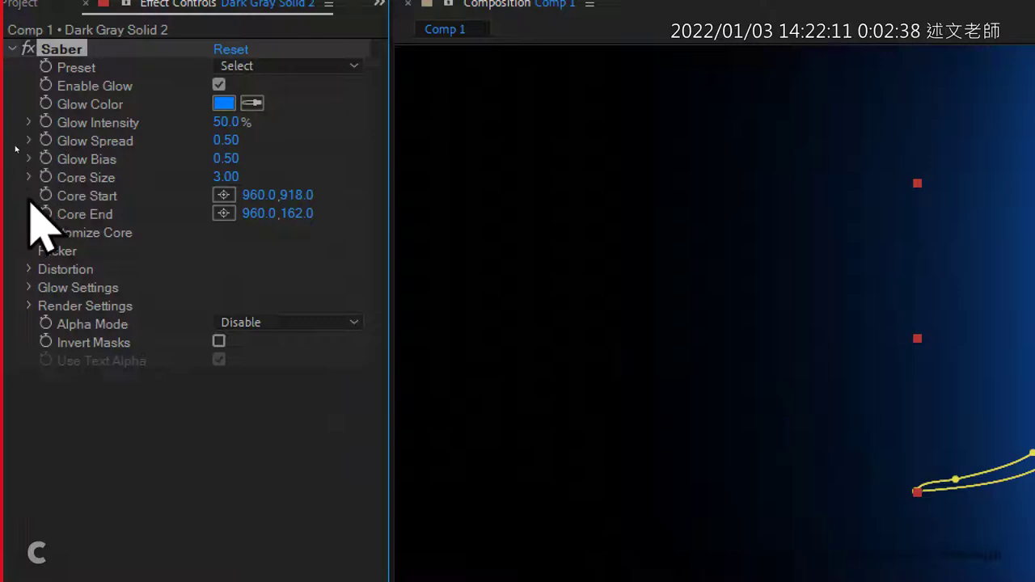
pyautogui.click(30, 233)
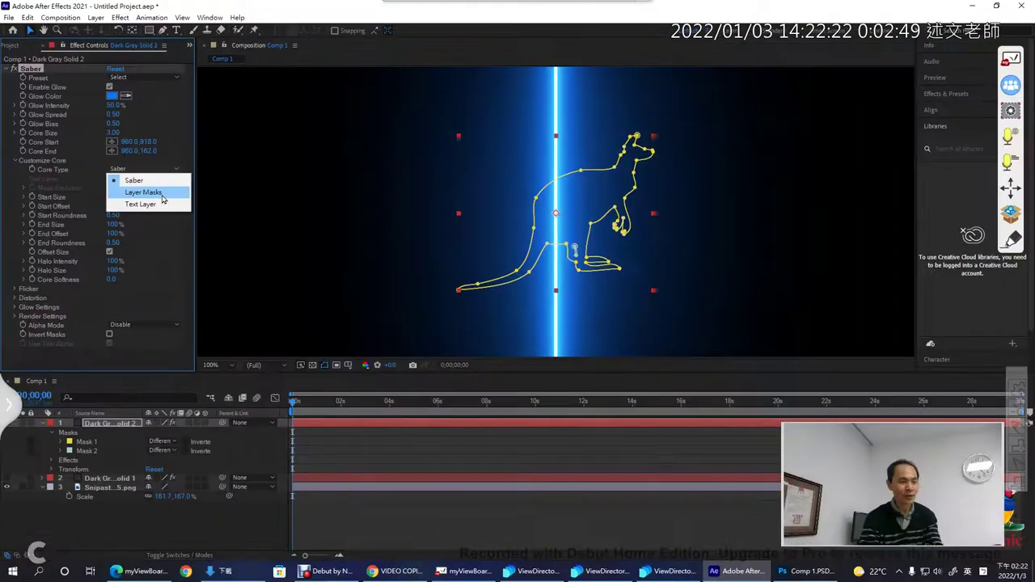
pyautogui.click(324, 301)
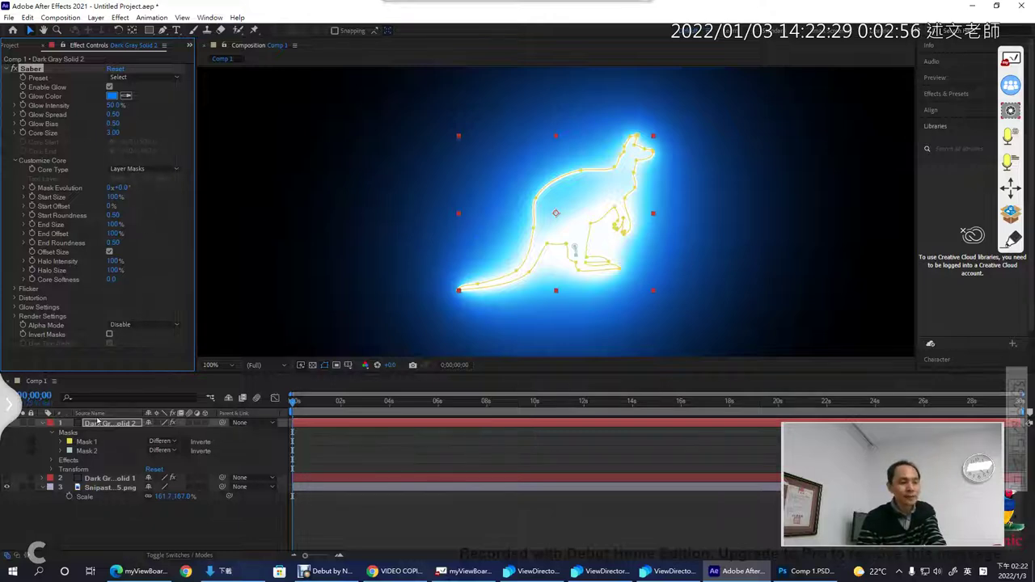
# - Apply the Energy preset to the kangaroo's Saber effect and set its Glow Intensity to 29%
pyautogui.click(119, 77)
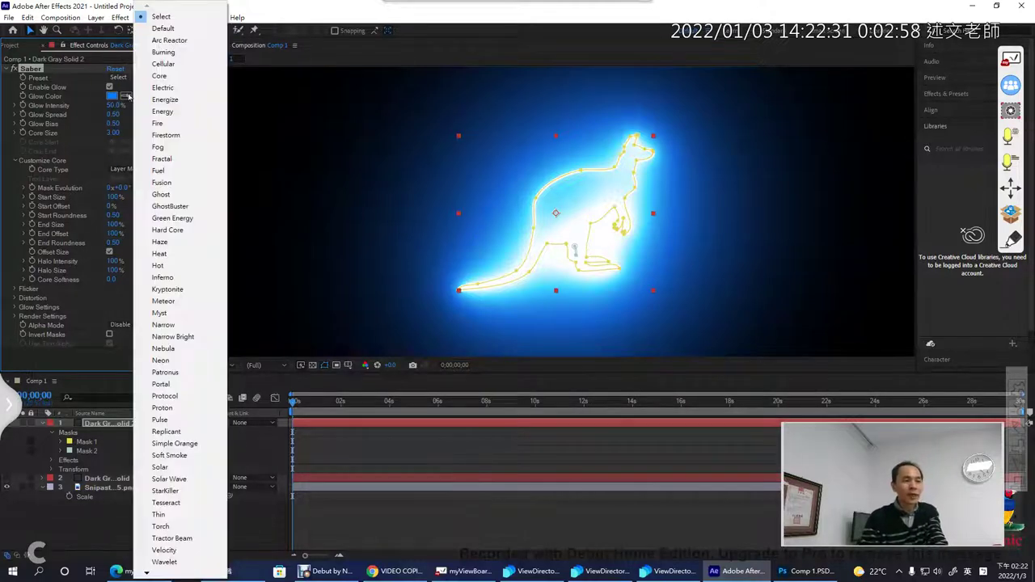
pyautogui.click(183, 111)
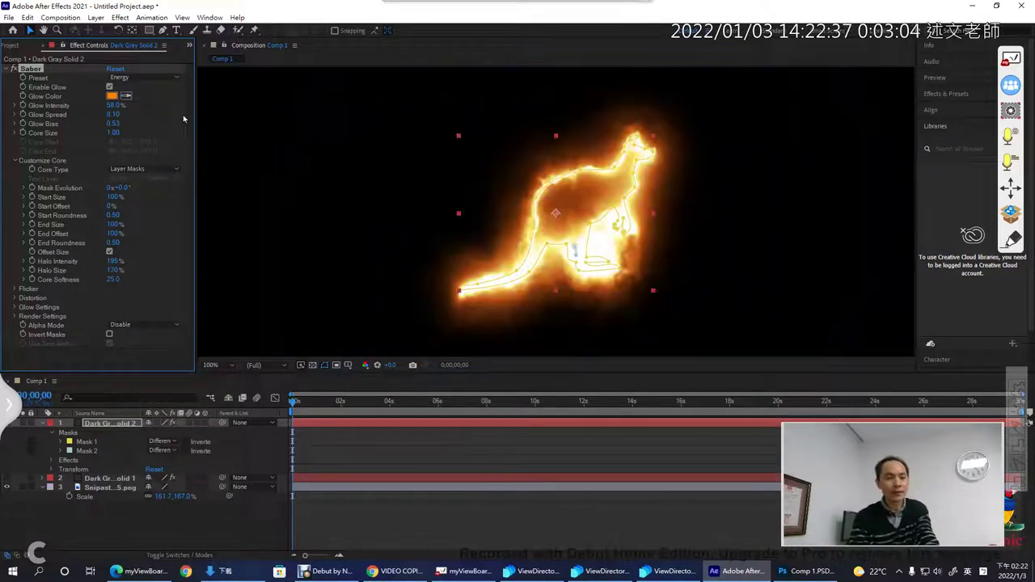
pyautogui.click(115, 105)
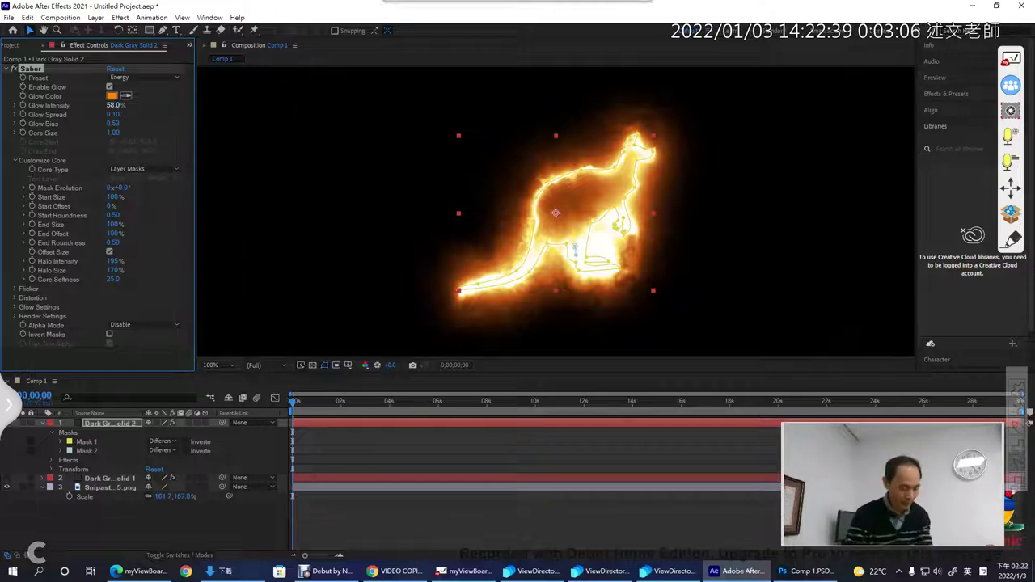
pyautogui.press('Return')
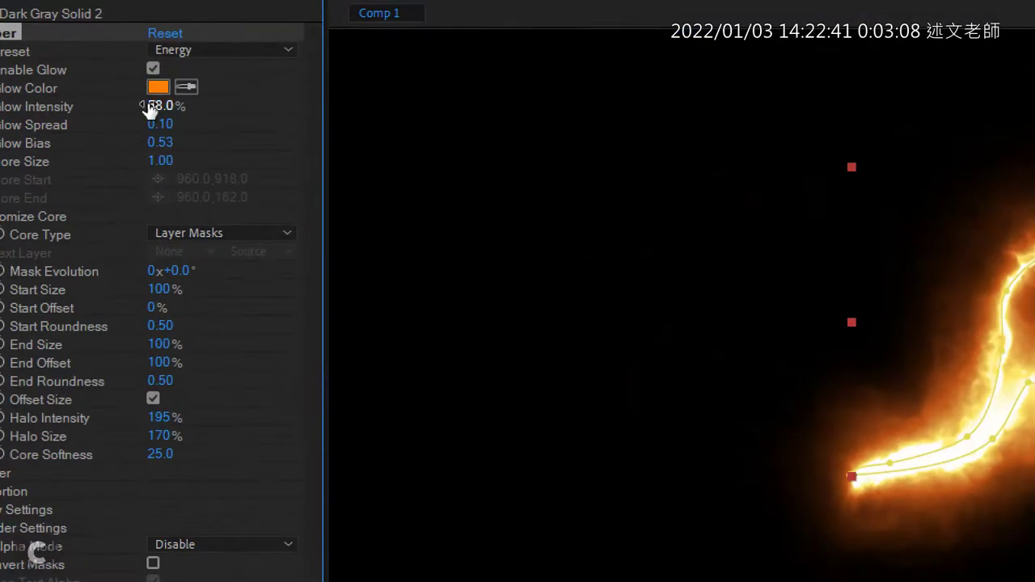
pyautogui.moveTo(138, 106); pyautogui.dragTo(126, 108)
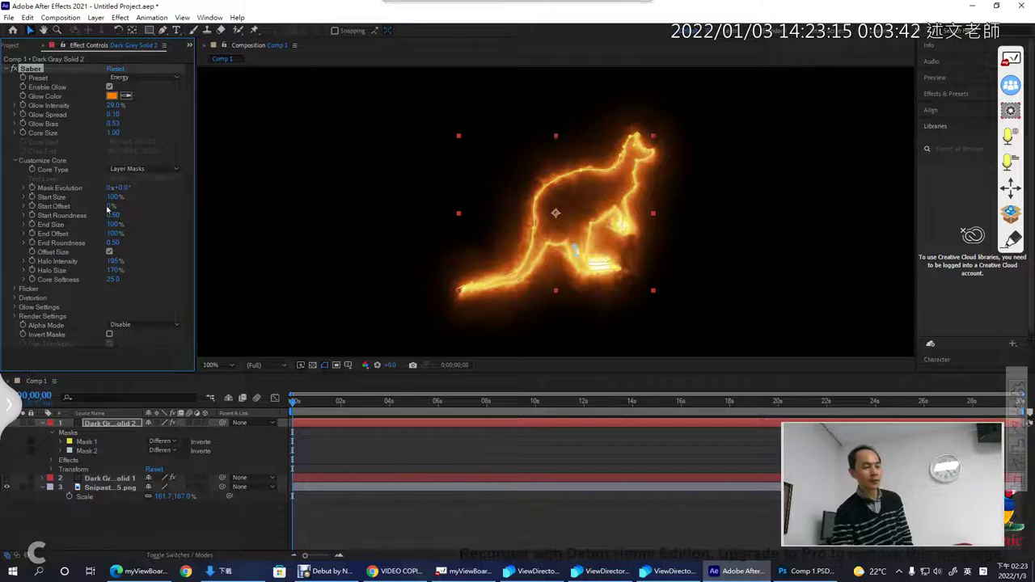
# - Keyframe Saber's End Offset at 0% at the start of the timeline and 100% at 0;00;03;16, and scrub through the animation
pyautogui.moveTo(108, 210)
pyautogui.mouseDown()
pyautogui.moveTo(174, 209)
pyautogui.moveTo(113, 209)
pyautogui.mouseUp()
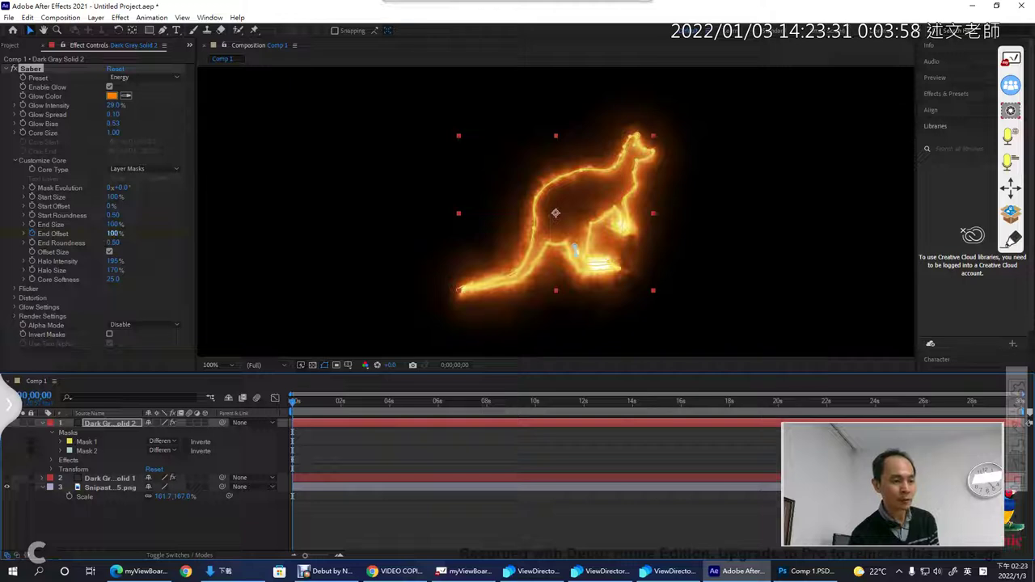
pyautogui.write('0')
pyautogui.press('Return')
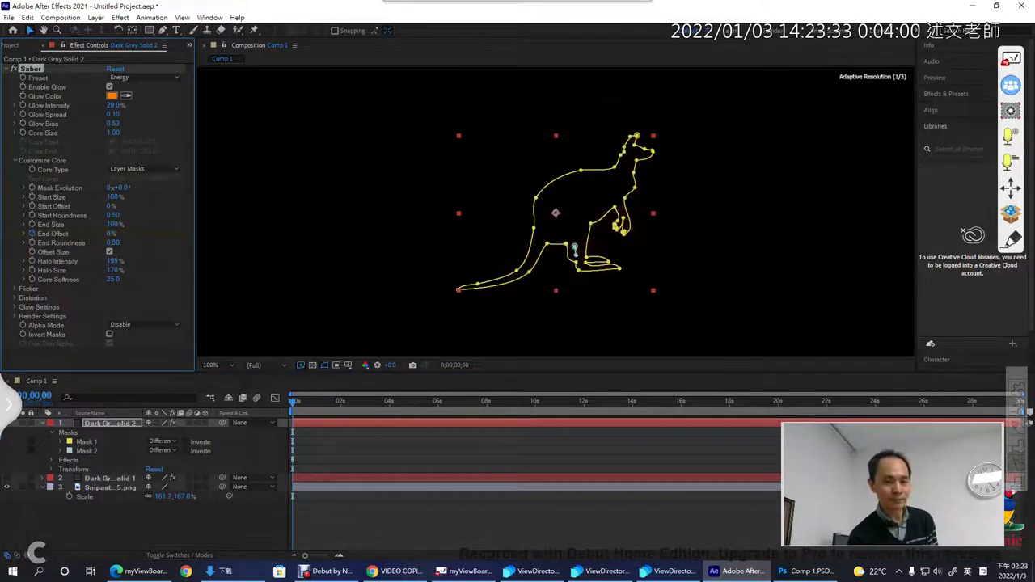
pyautogui.moveTo(293, 405); pyautogui.dragTo(370, 401)
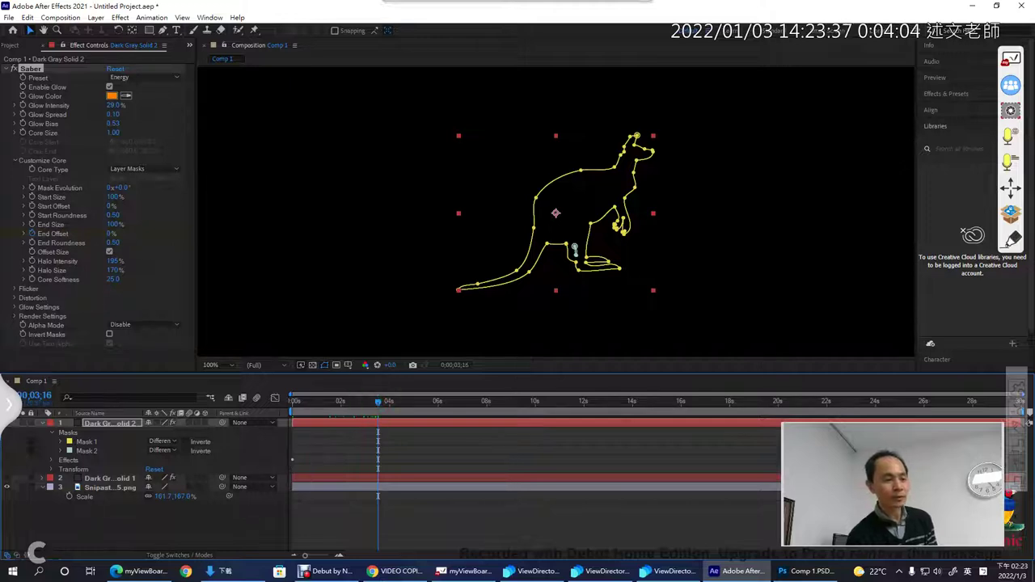
pyautogui.hotkey('ctrl', 'z')
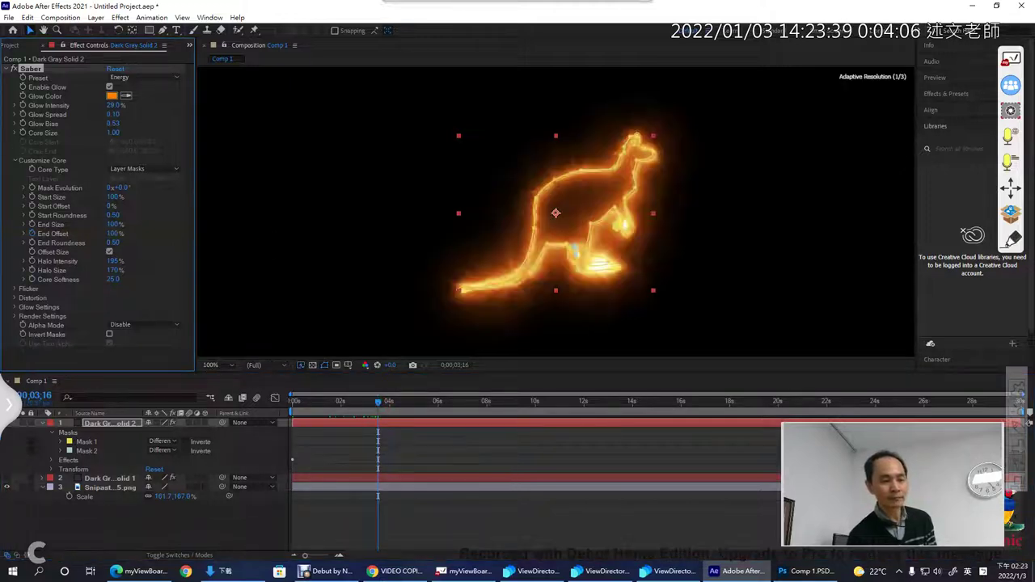
pyautogui.moveTo(315, 405); pyautogui.dragTo(422, 401)
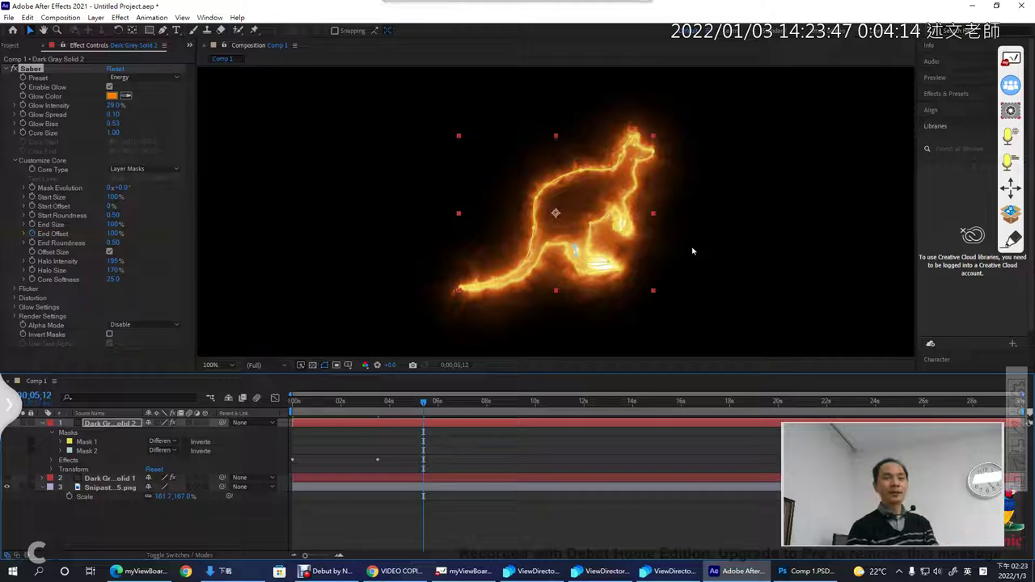
# - Move to 0;00;07;12 and review the Saber settings of Dark Gray Solid 1 and Dark Gray Solid 2, including the available Core Type options
pyautogui.click(98, 450)
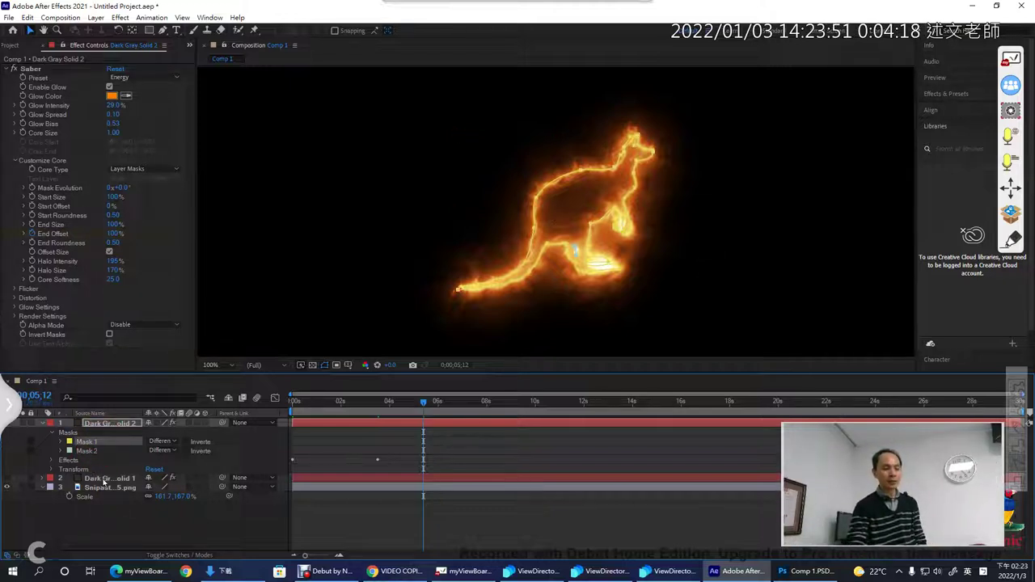
pyautogui.click(104, 481)
pyautogui.moveTo(294, 403)
pyautogui.mouseDown()
pyautogui.moveTo(346, 414)
pyautogui.moveTo(479, 402)
pyautogui.mouseUp()
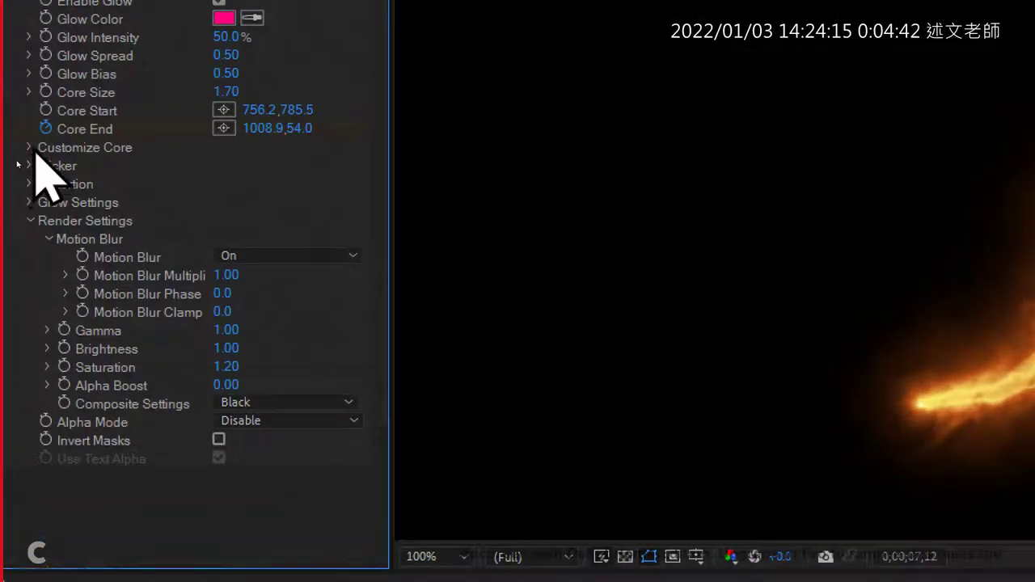
pyautogui.click(14, 160)
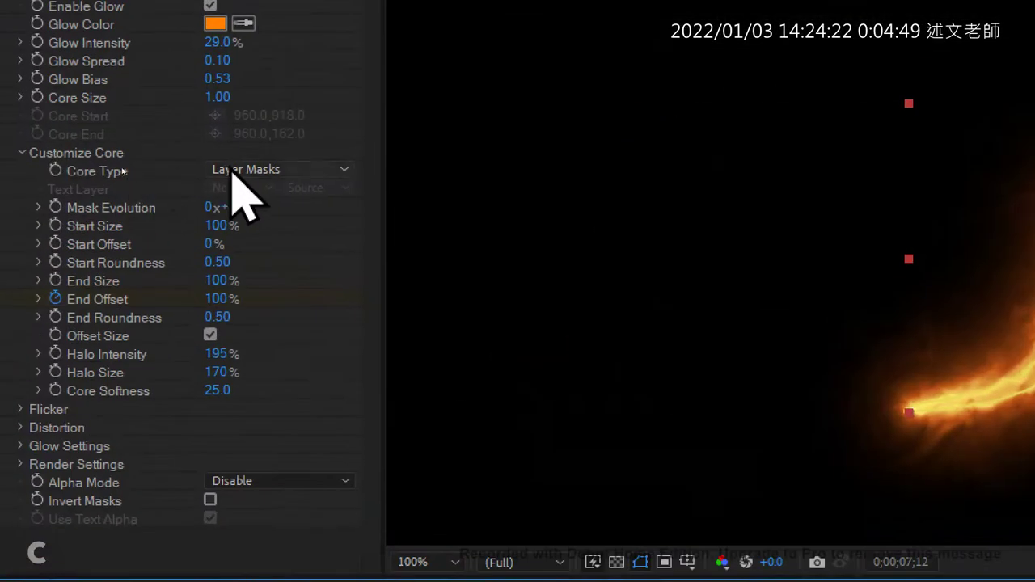
pyautogui.click(126, 168)
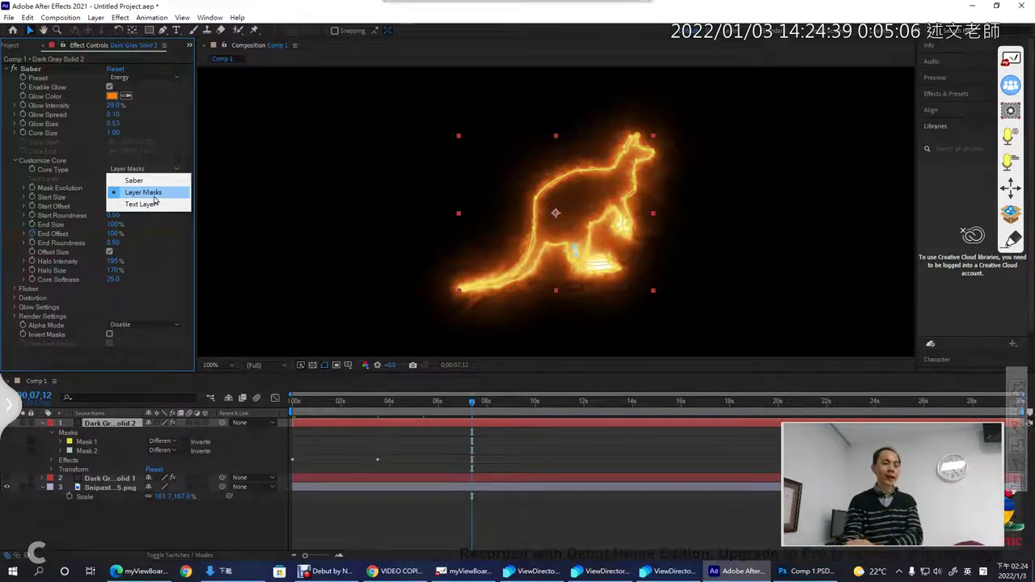
pyautogui.click(143, 193)
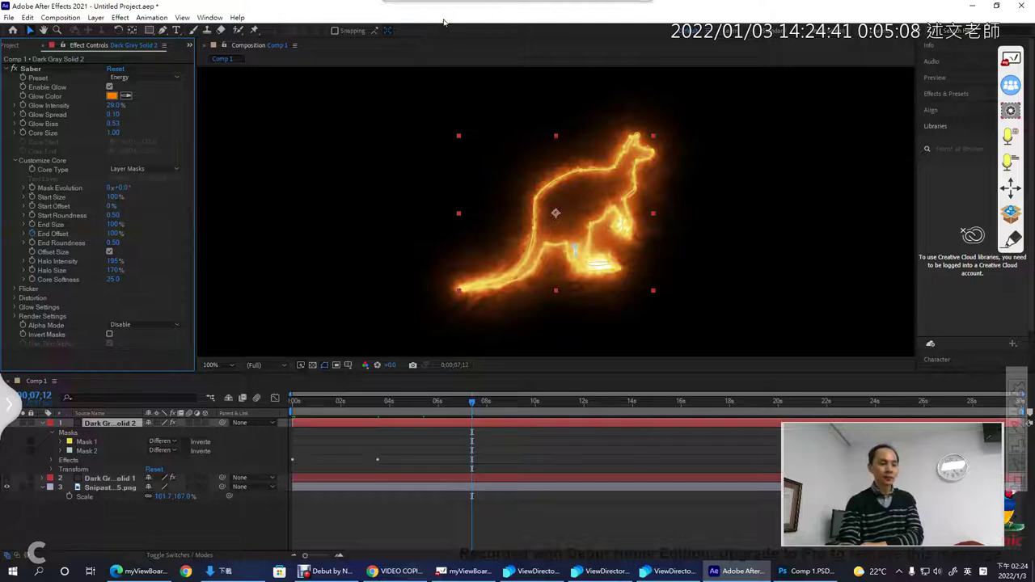
# - Hide the Dark Gray Solid 2 layer and collapse its properties in the timeline
pyautogui.click(998, 7)
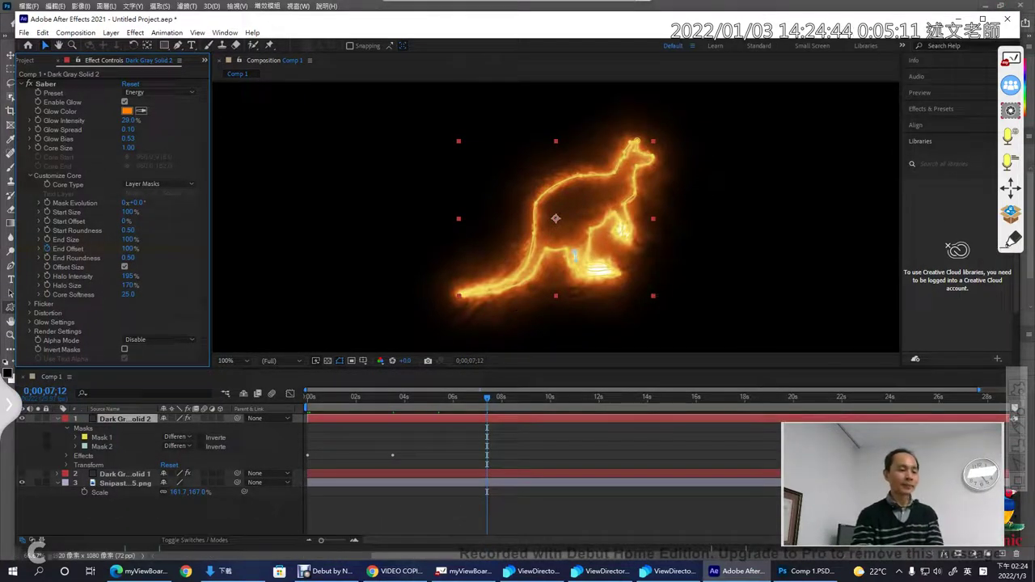
pyautogui.click(22, 419)
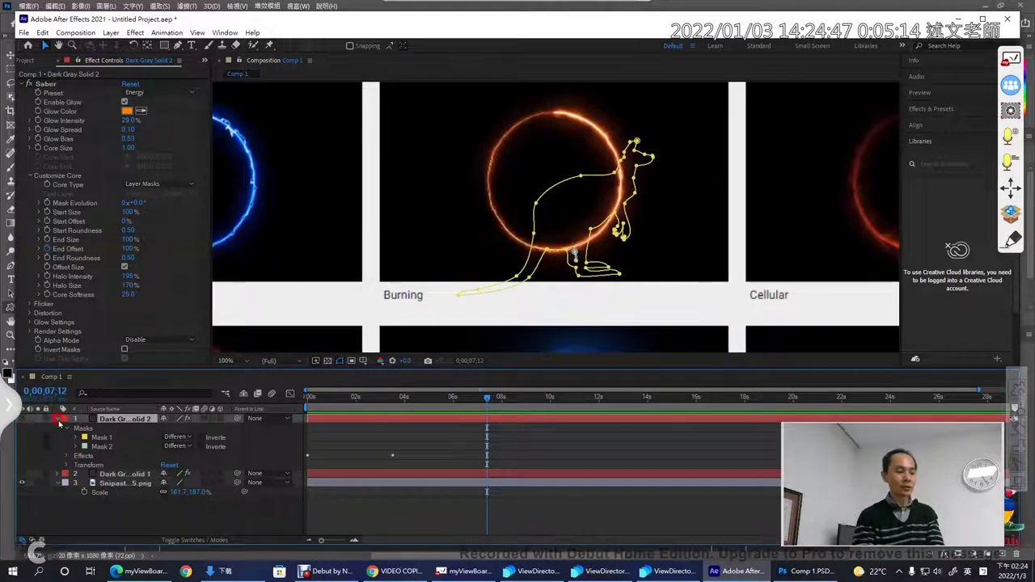
pyautogui.click(59, 419)
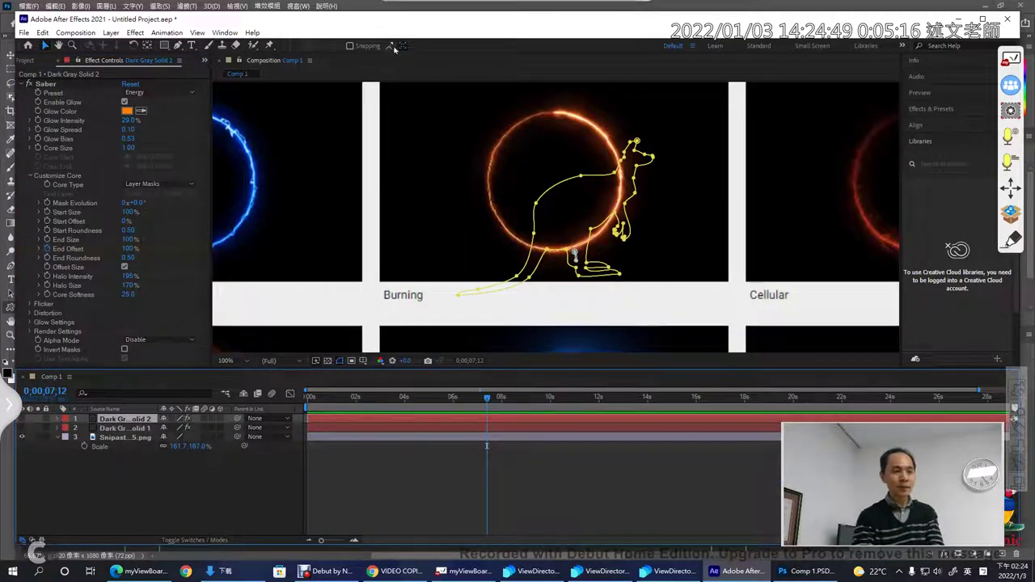
pyautogui.doubleClick(417, 20)
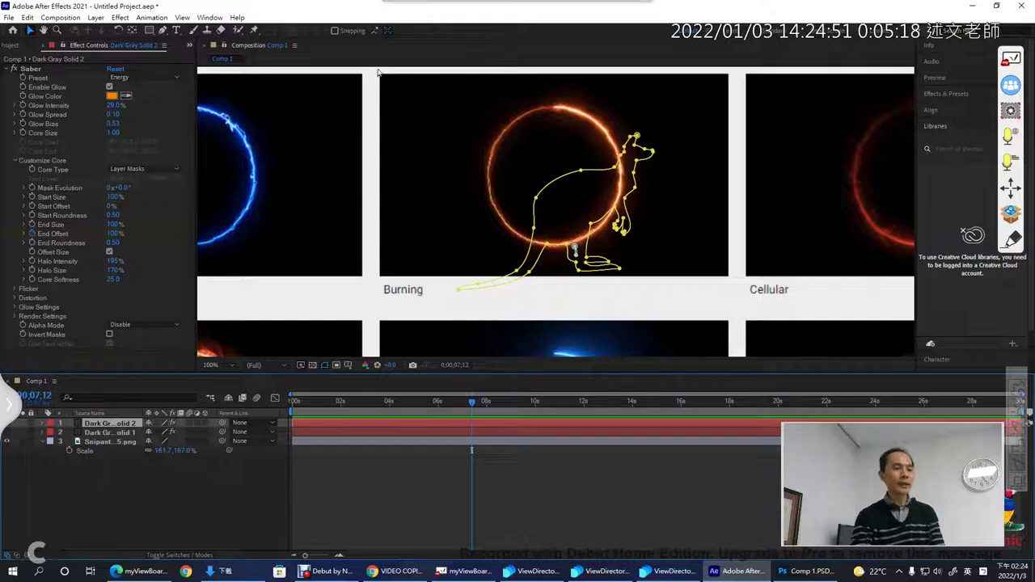
# - Create a new dark gray solid and add a text layer reading "LTU" above it
pyautogui.click(177, 30)
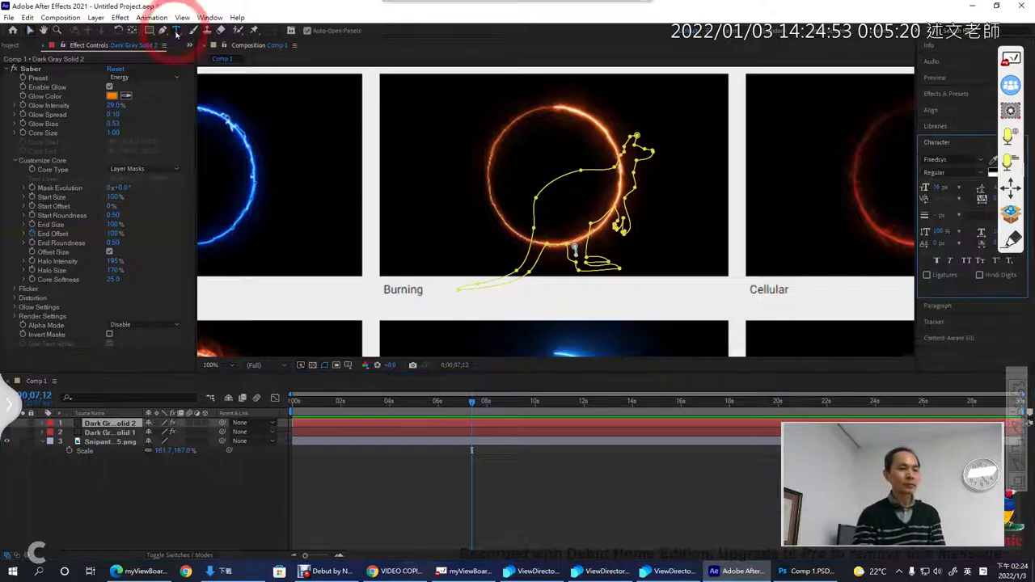
pyautogui.click(96, 17)
pyautogui.moveTo(105, 30)
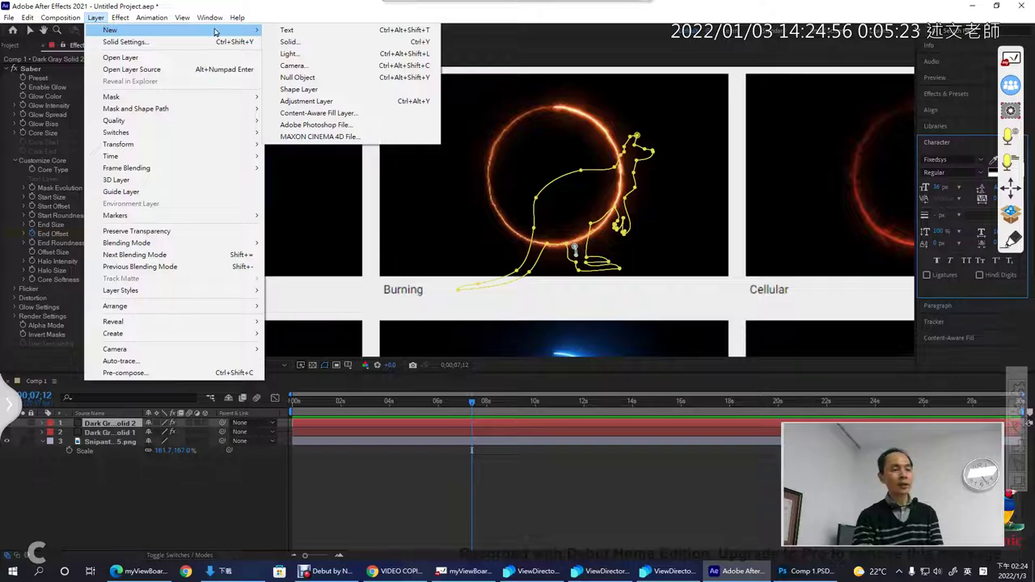
pyautogui.click(290, 41)
pyautogui.click(556, 381)
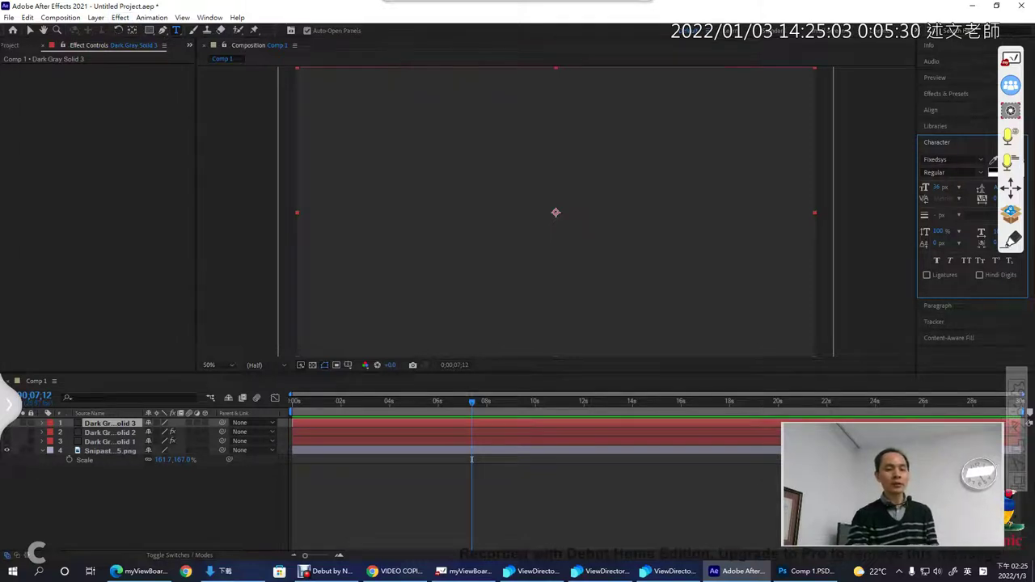
pyautogui.click(468, 170)
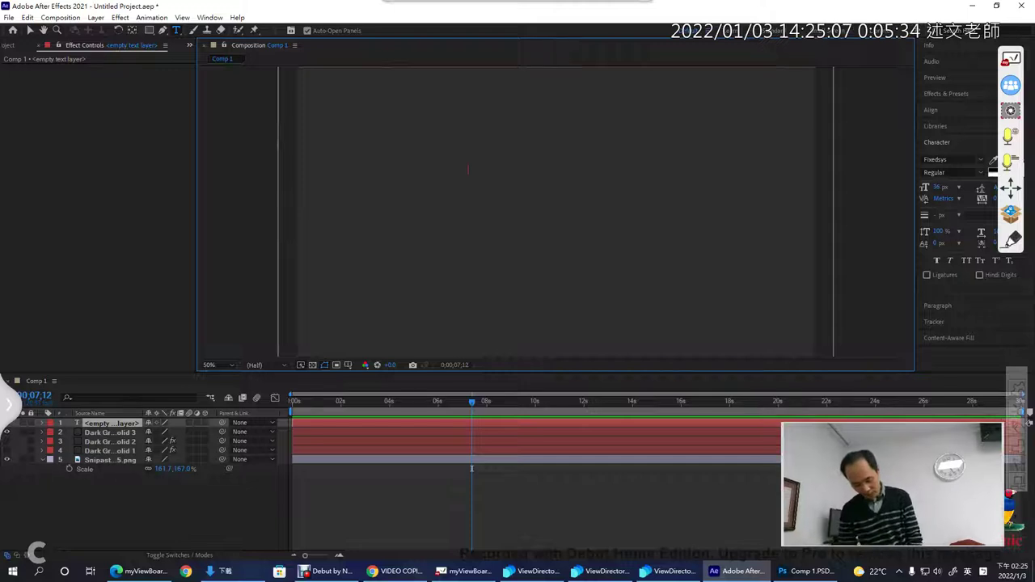
pyautogui.write('LTU')
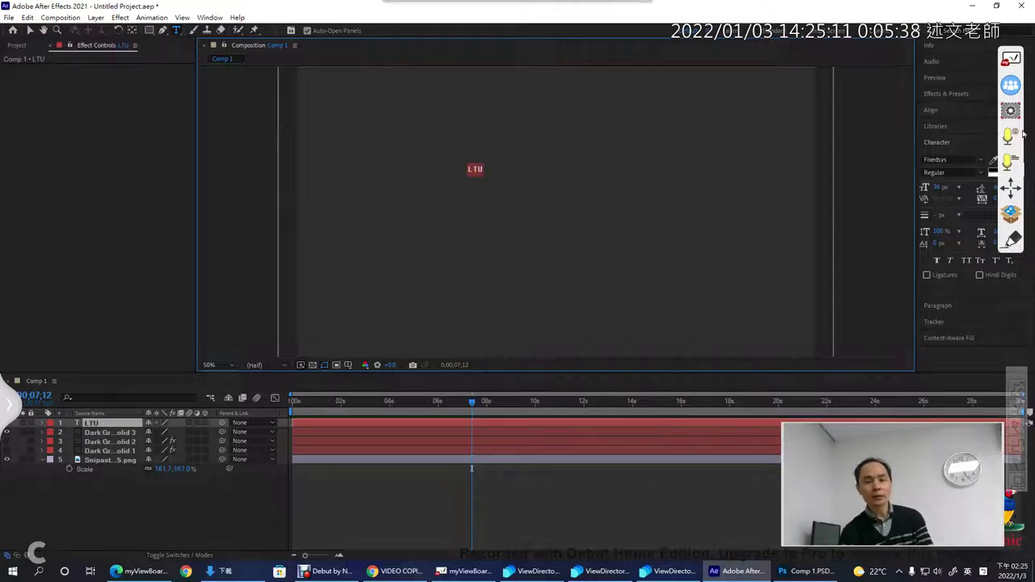
# - Set the LTU text's font size to 790 px and move the text to the middle of the composition
pyautogui.click(1009, 192)
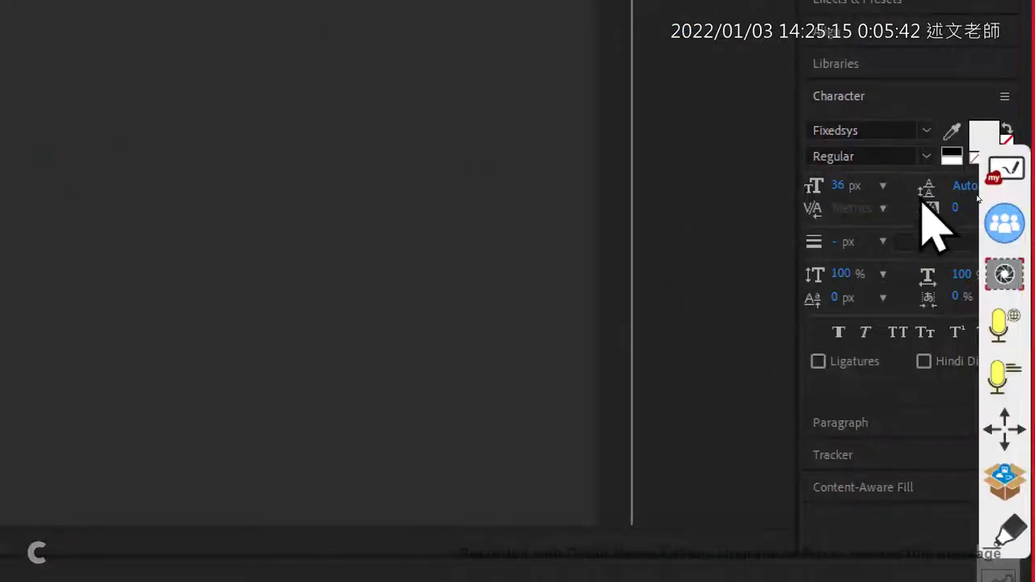
pyautogui.click(876, 132)
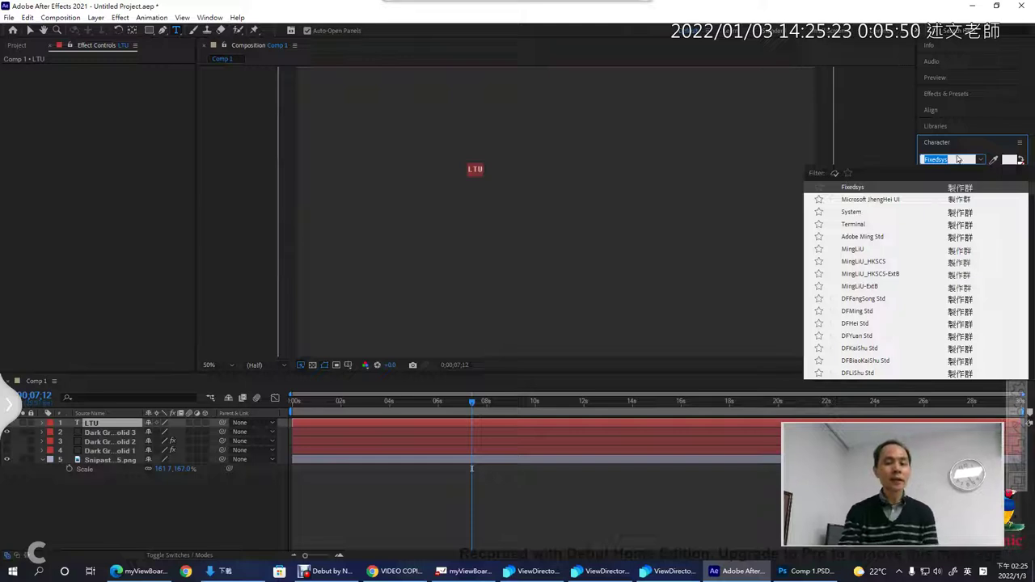
pyautogui.click(872, 97)
pyautogui.click(943, 143)
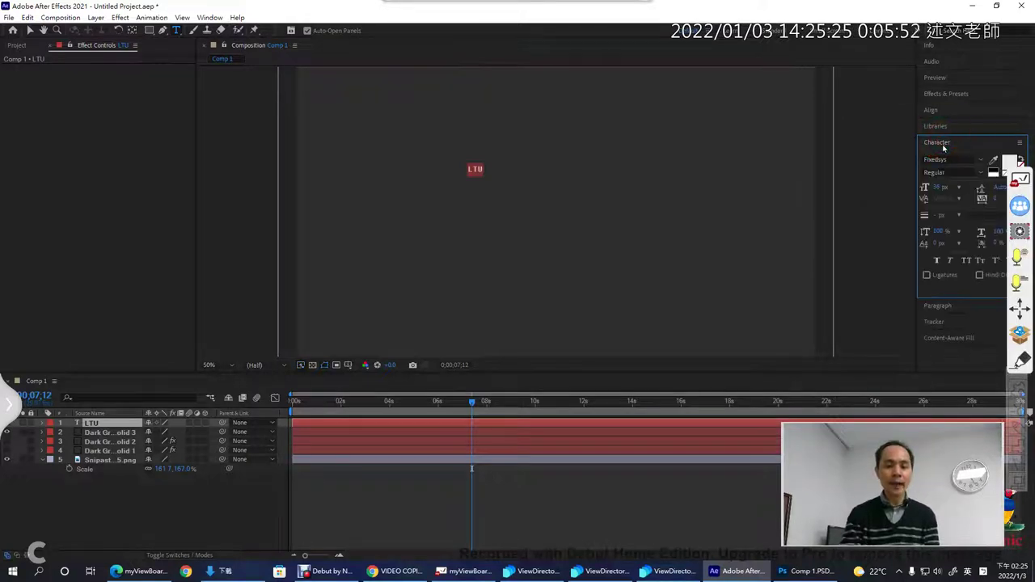
pyautogui.moveTo(939, 187); pyautogui.dragTo(1034, 186)
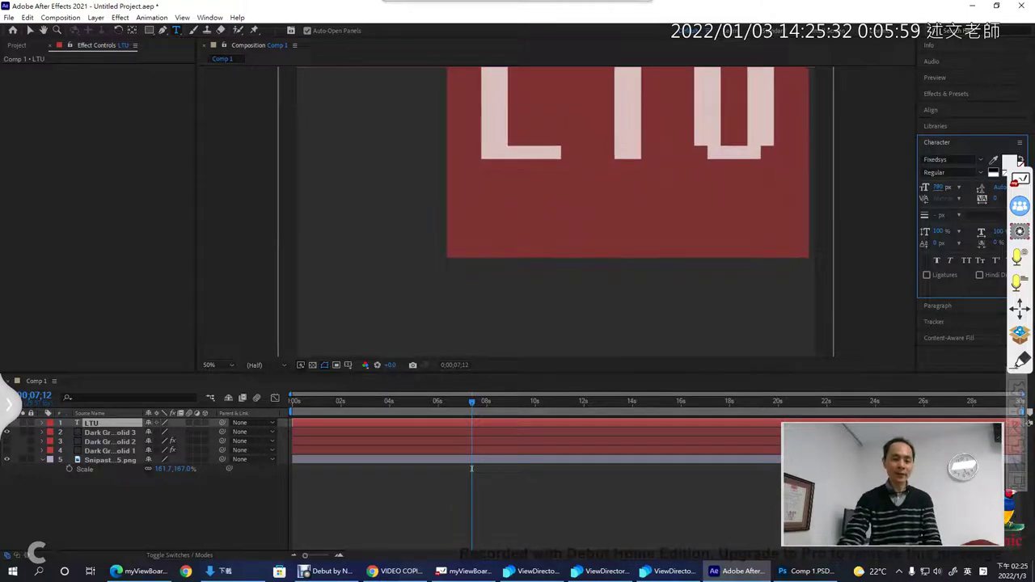
pyautogui.click(29, 31)
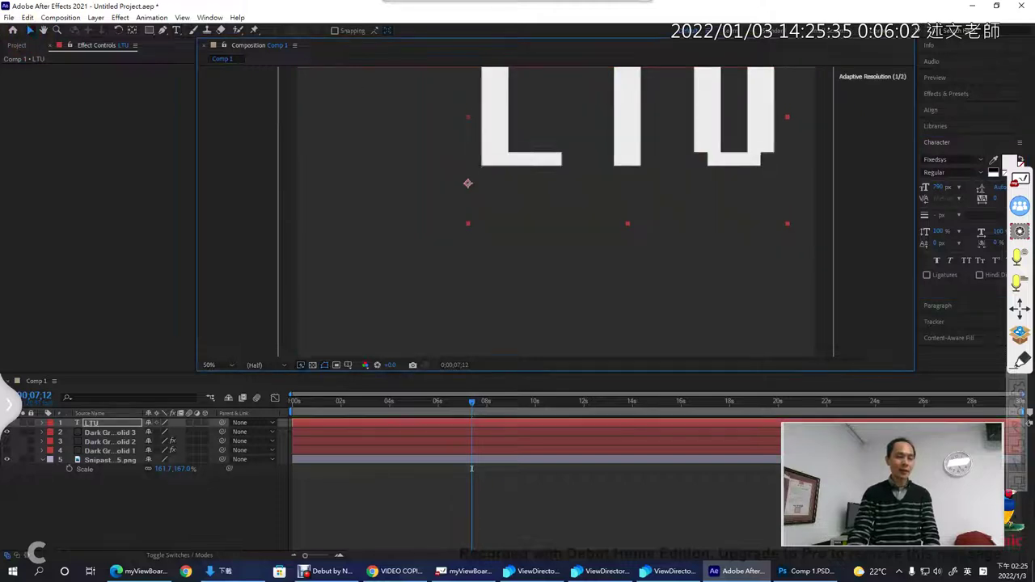
pyautogui.moveTo(405, 244); pyautogui.dragTo(421, 220)
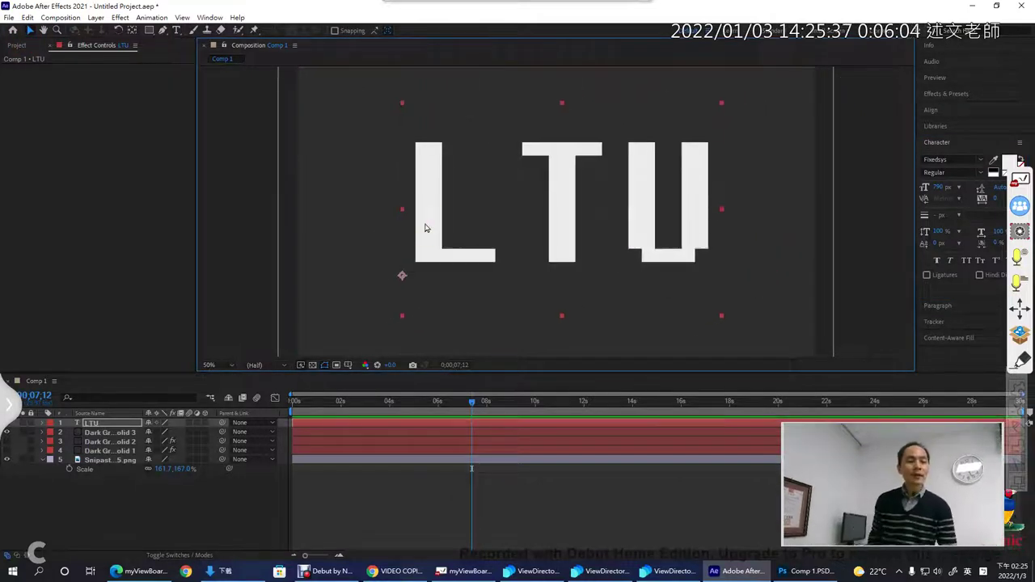
# - Apply the Video Copilot Saber effect to the Dark Gray Solid 3 layer
pyautogui.click(112, 433)
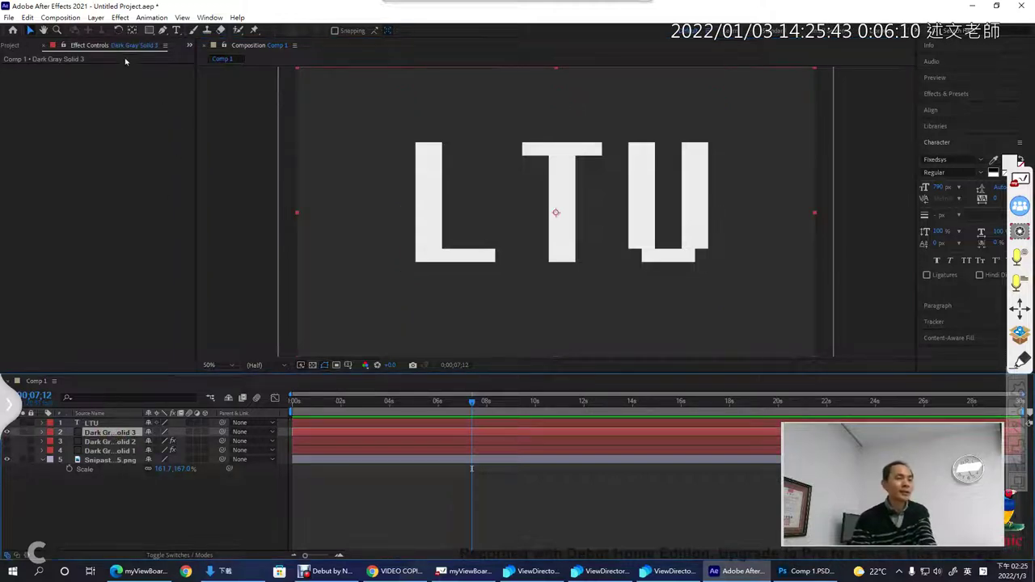
pyautogui.click(119, 18)
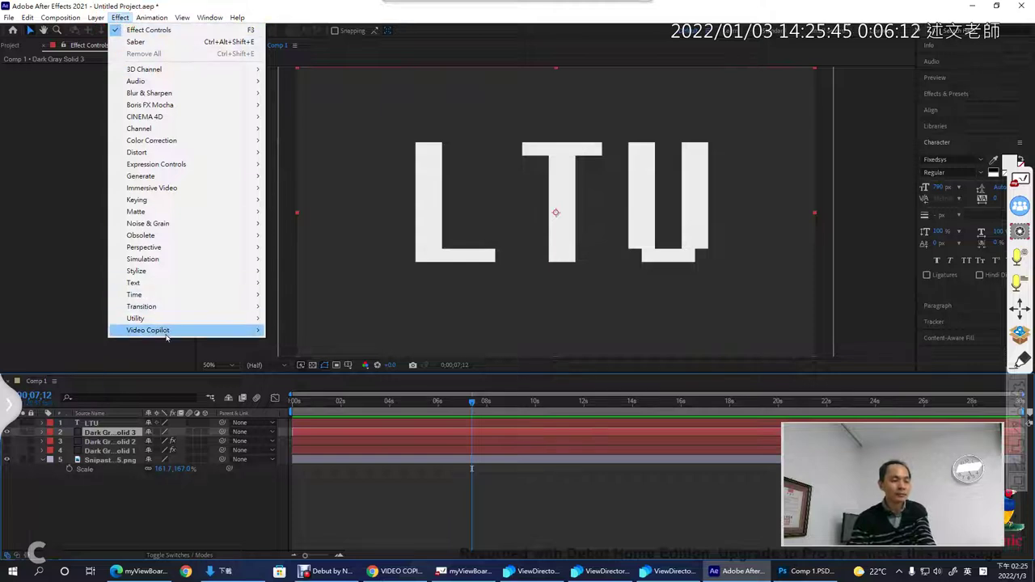
pyautogui.moveTo(251, 331)
pyautogui.click(283, 331)
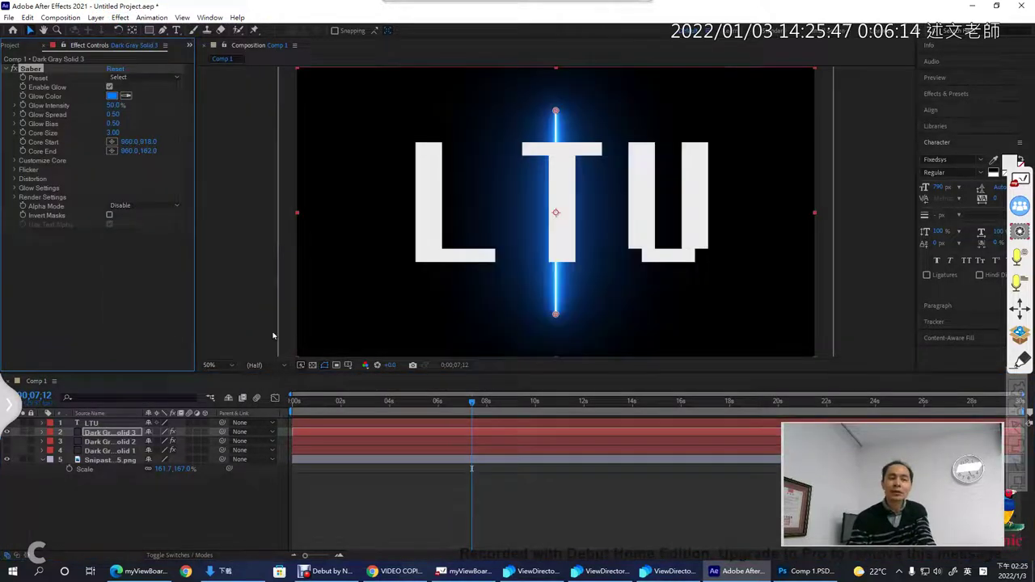